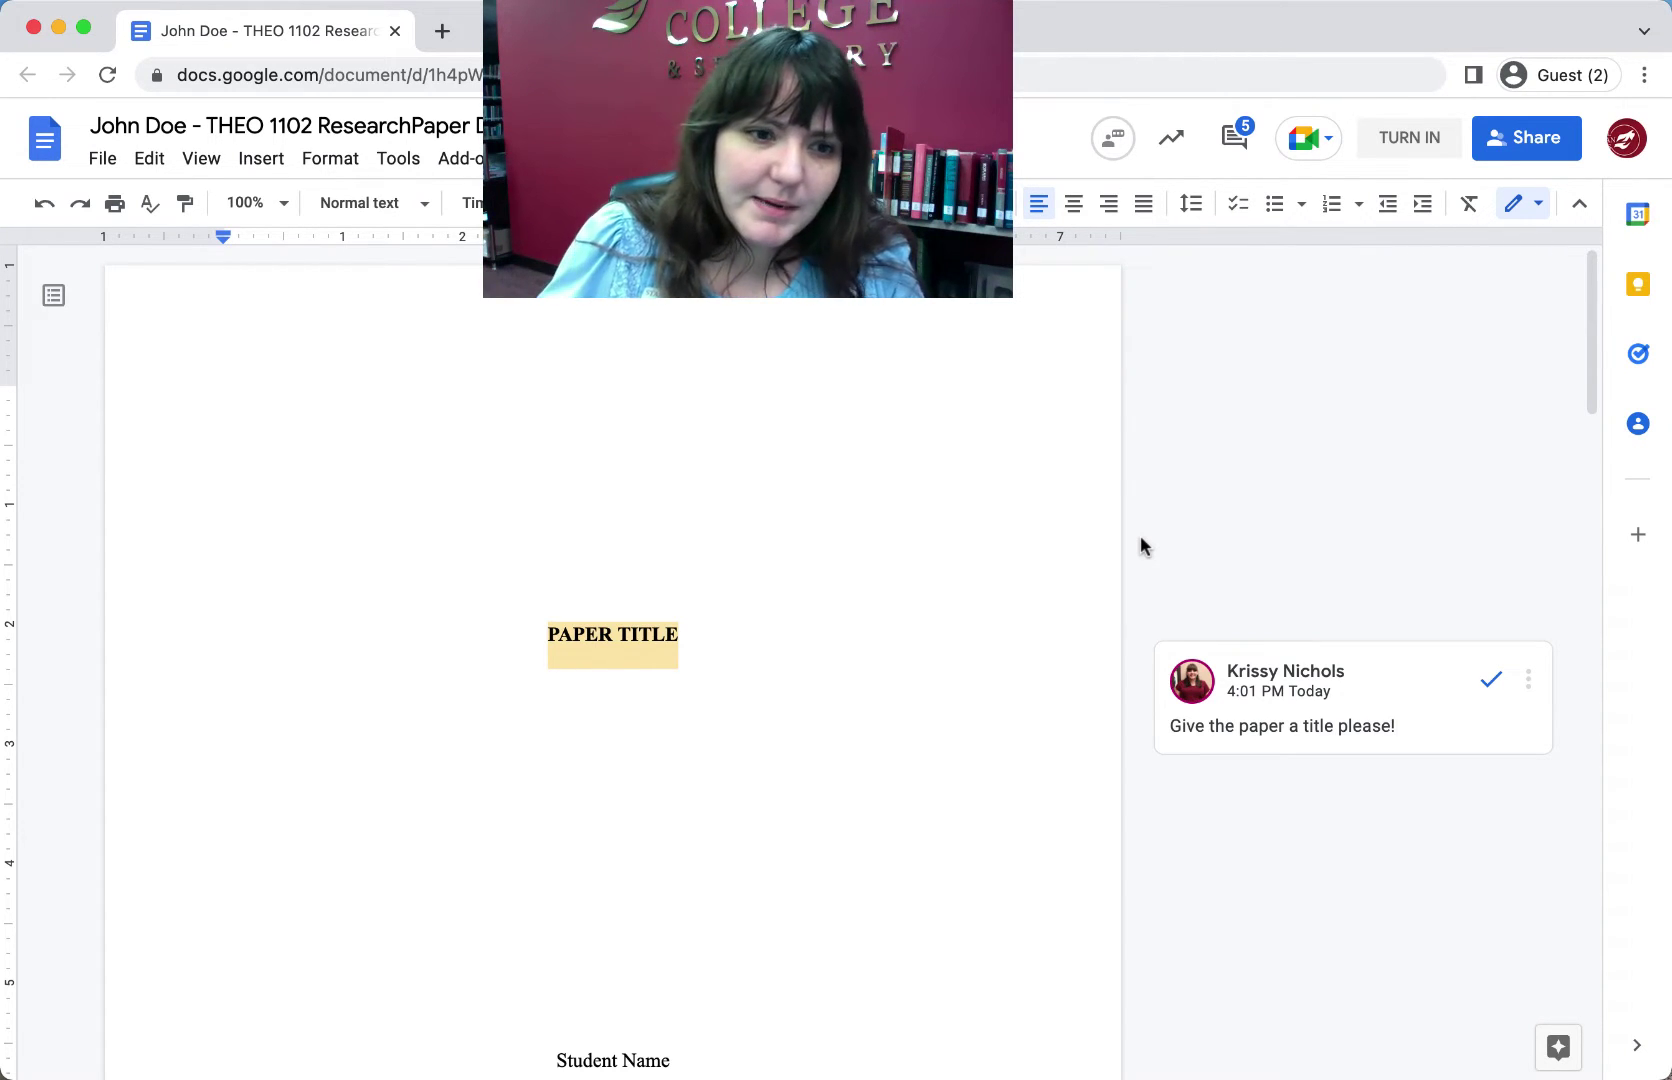
Type AN EXEGETICAL PAPER as the title in place of the PAPER TITLE placeholder.
left_click(607, 661)
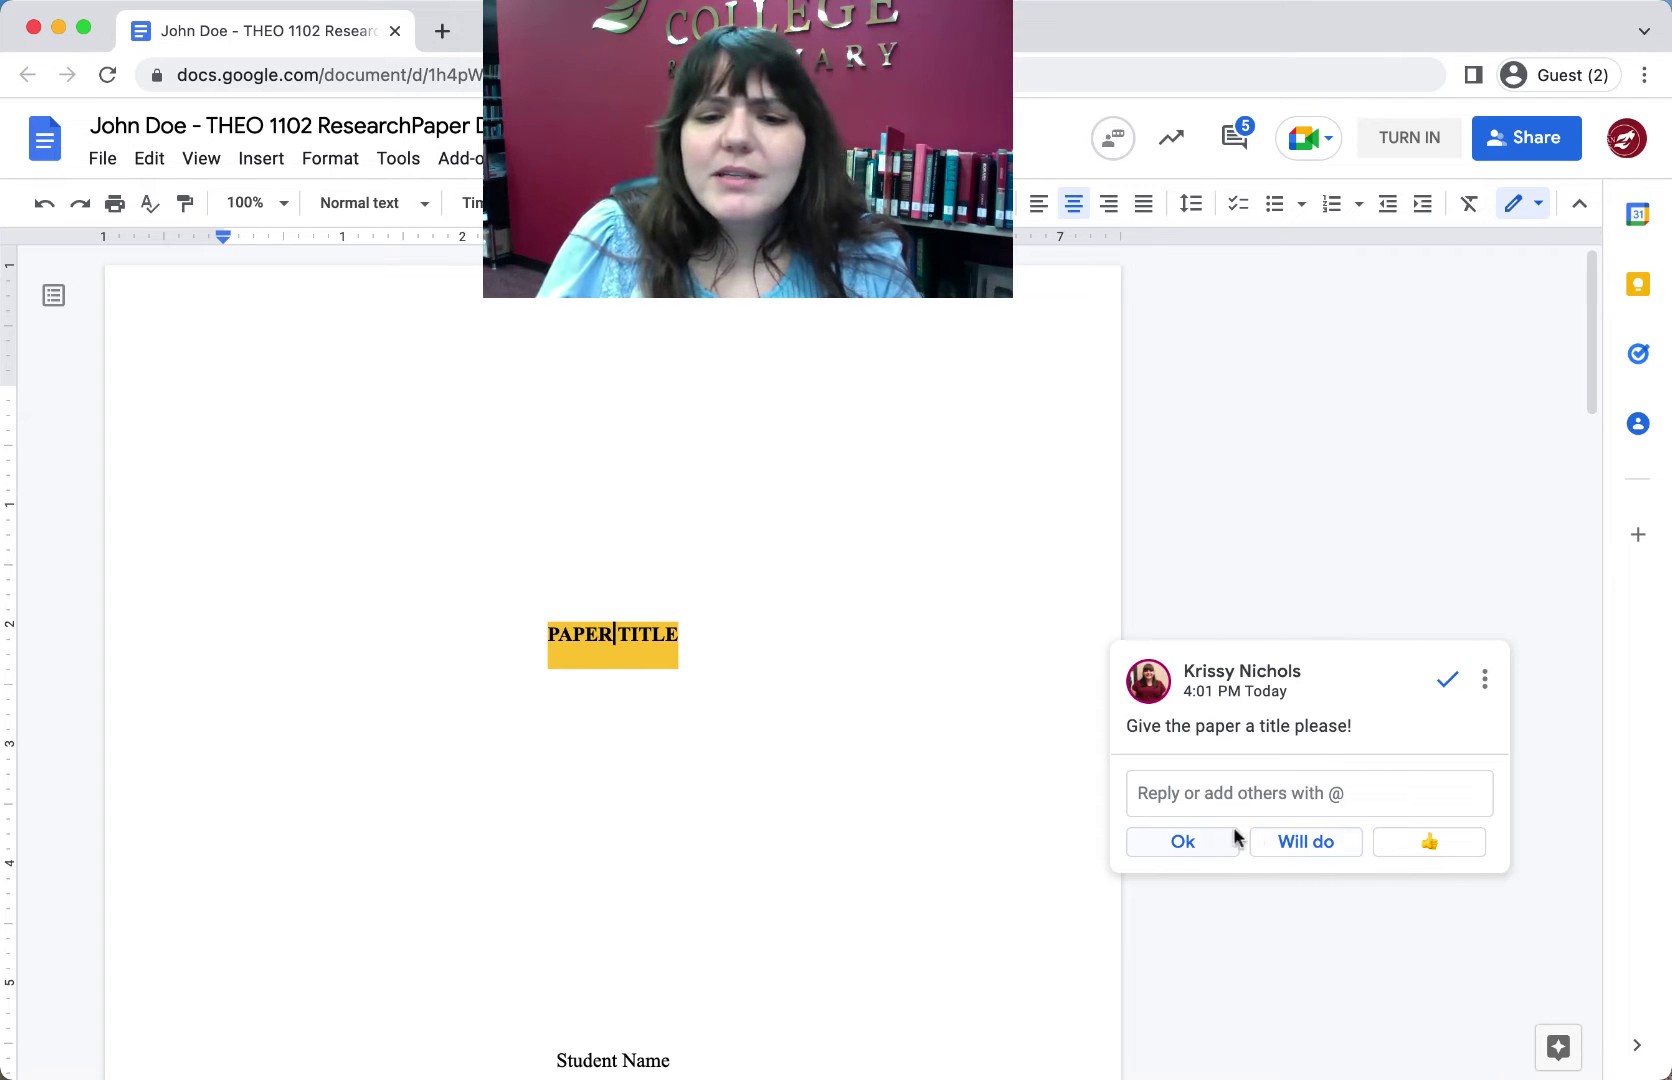
left_click(620, 680)
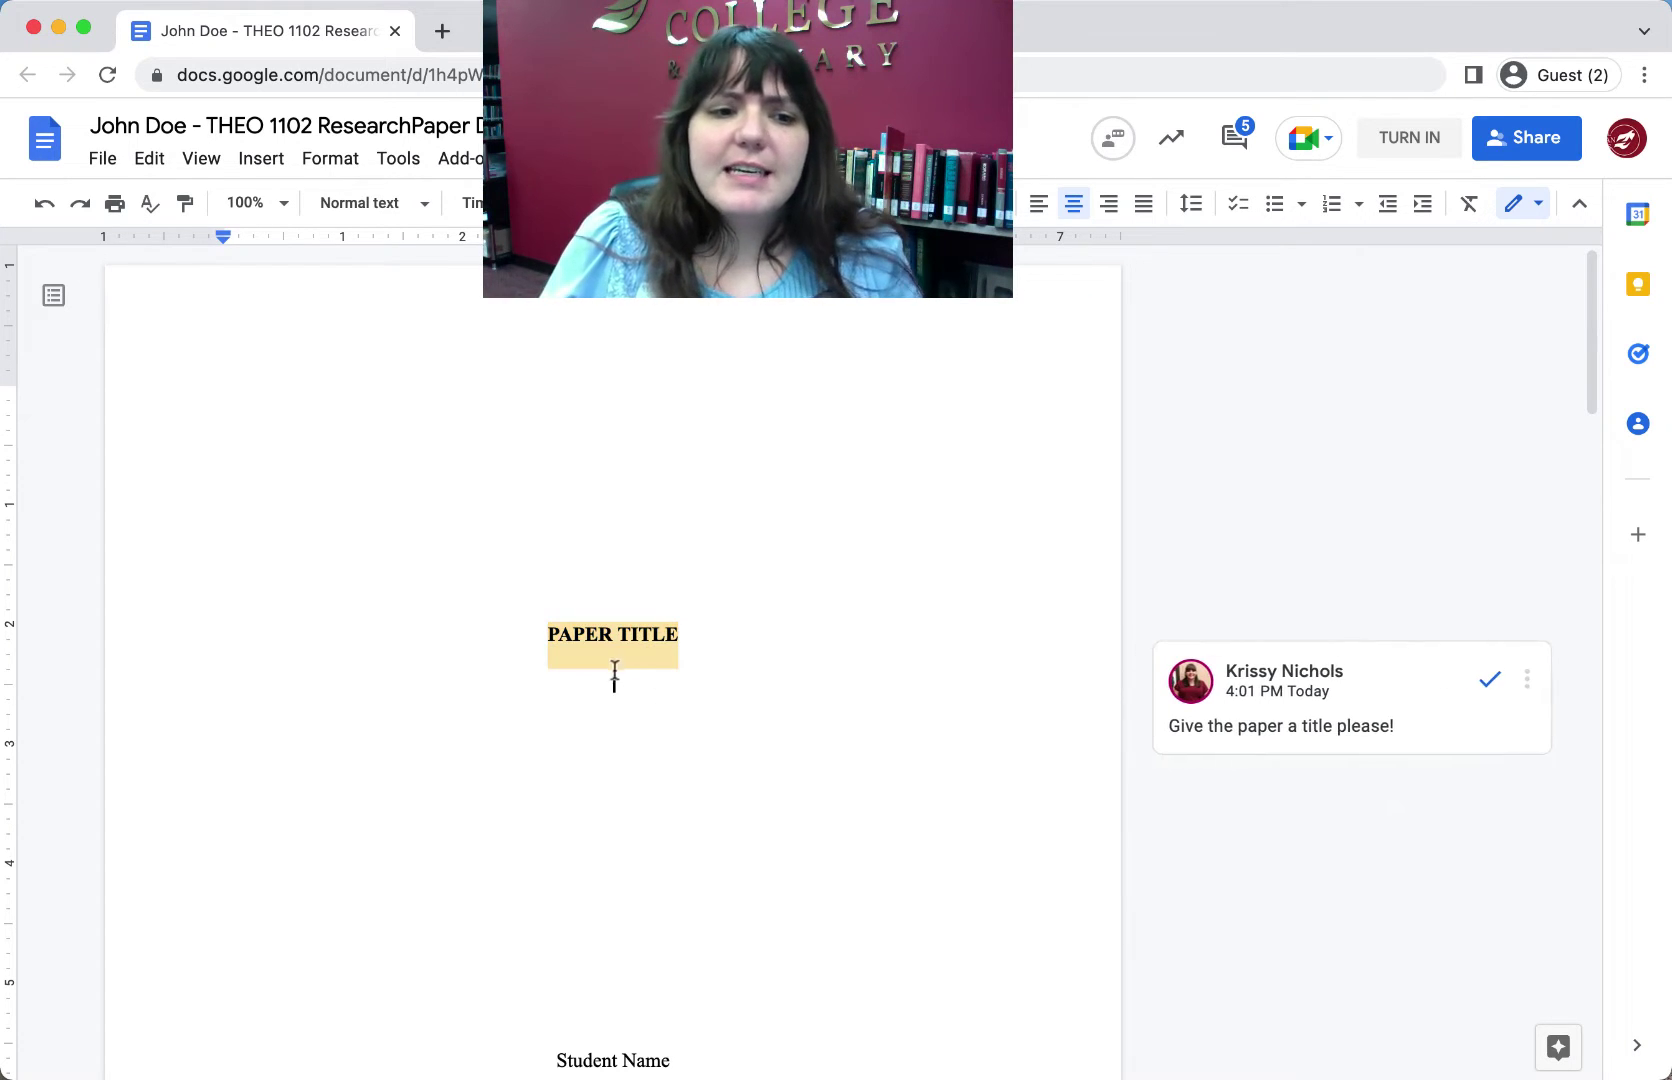
double_click(598, 653)
left_click(600, 653)
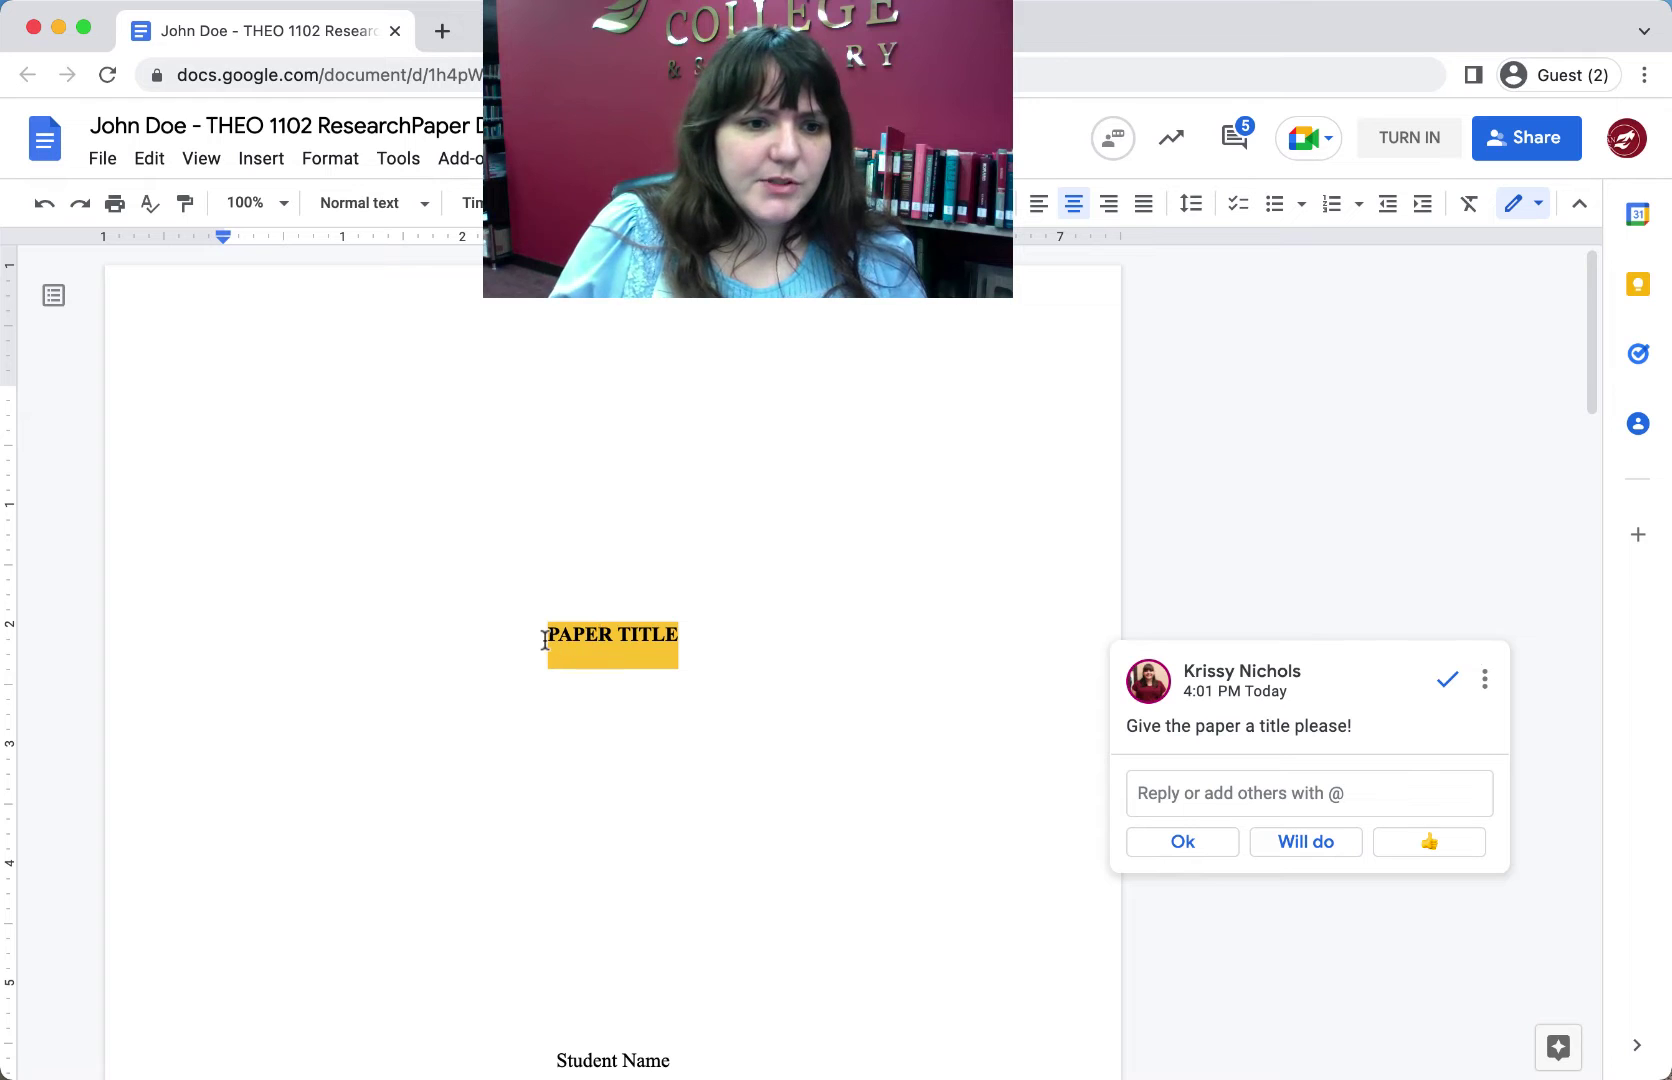
left_click_drag(546, 638, 680, 640)
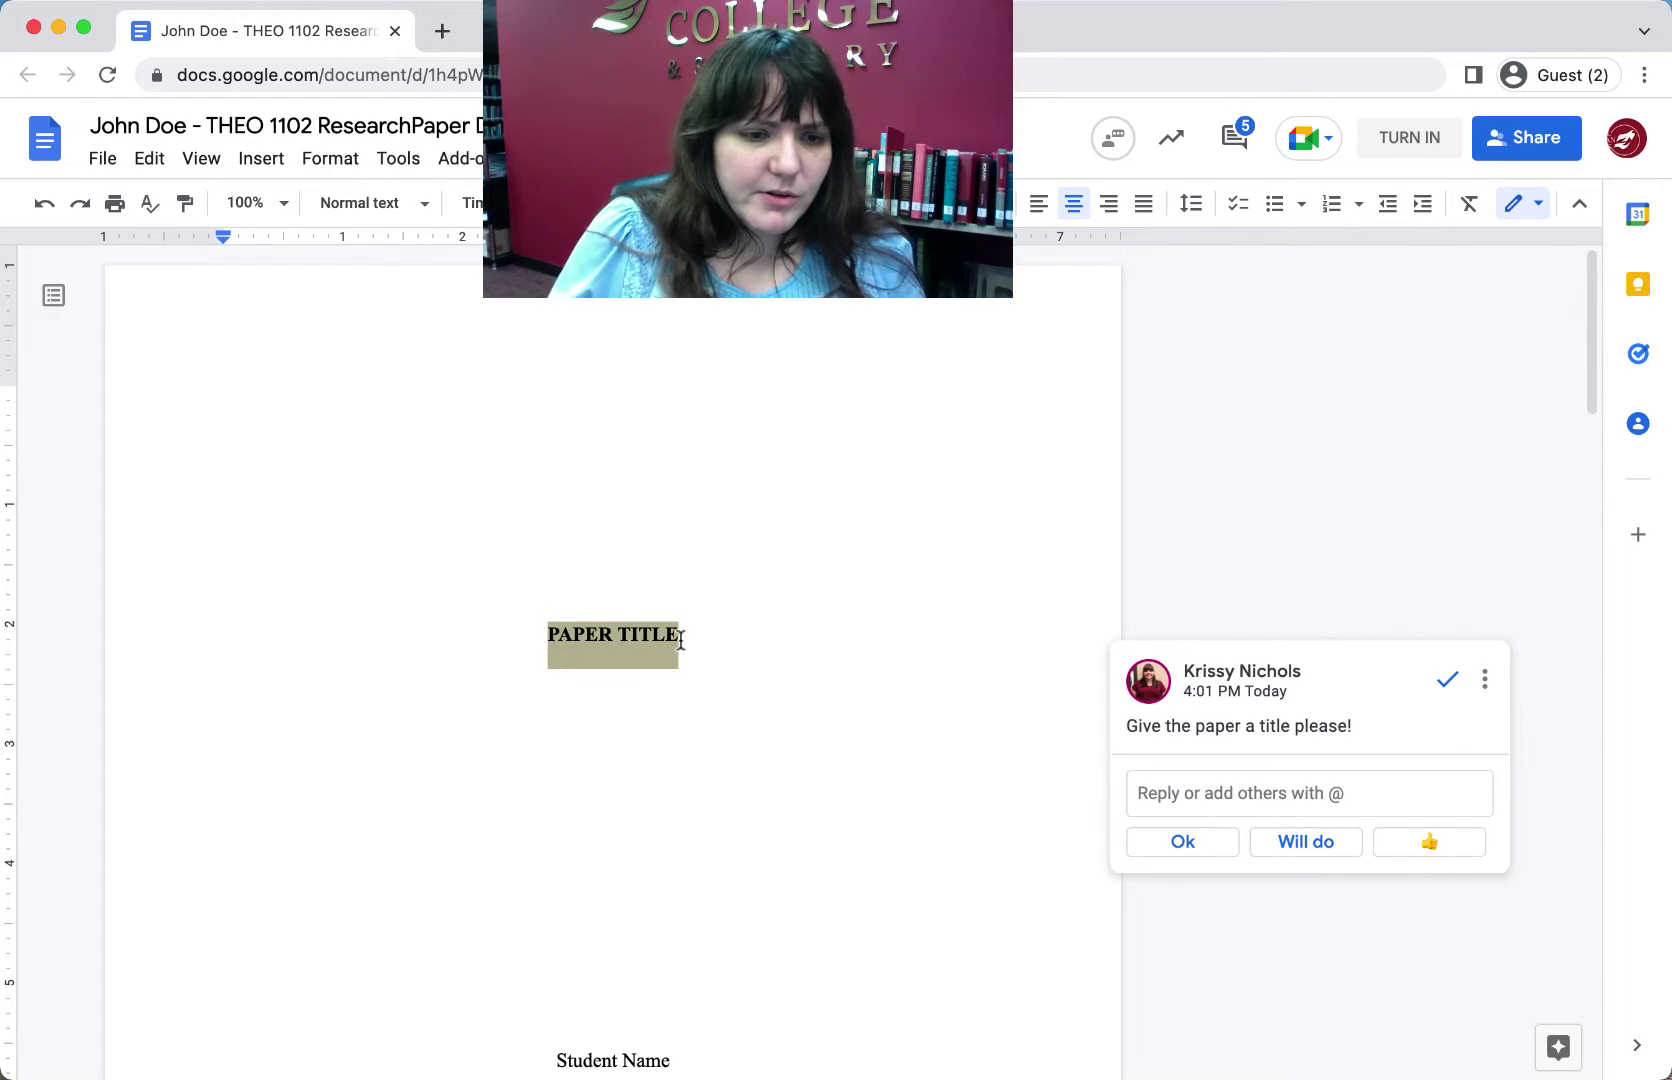
type("AN EX")
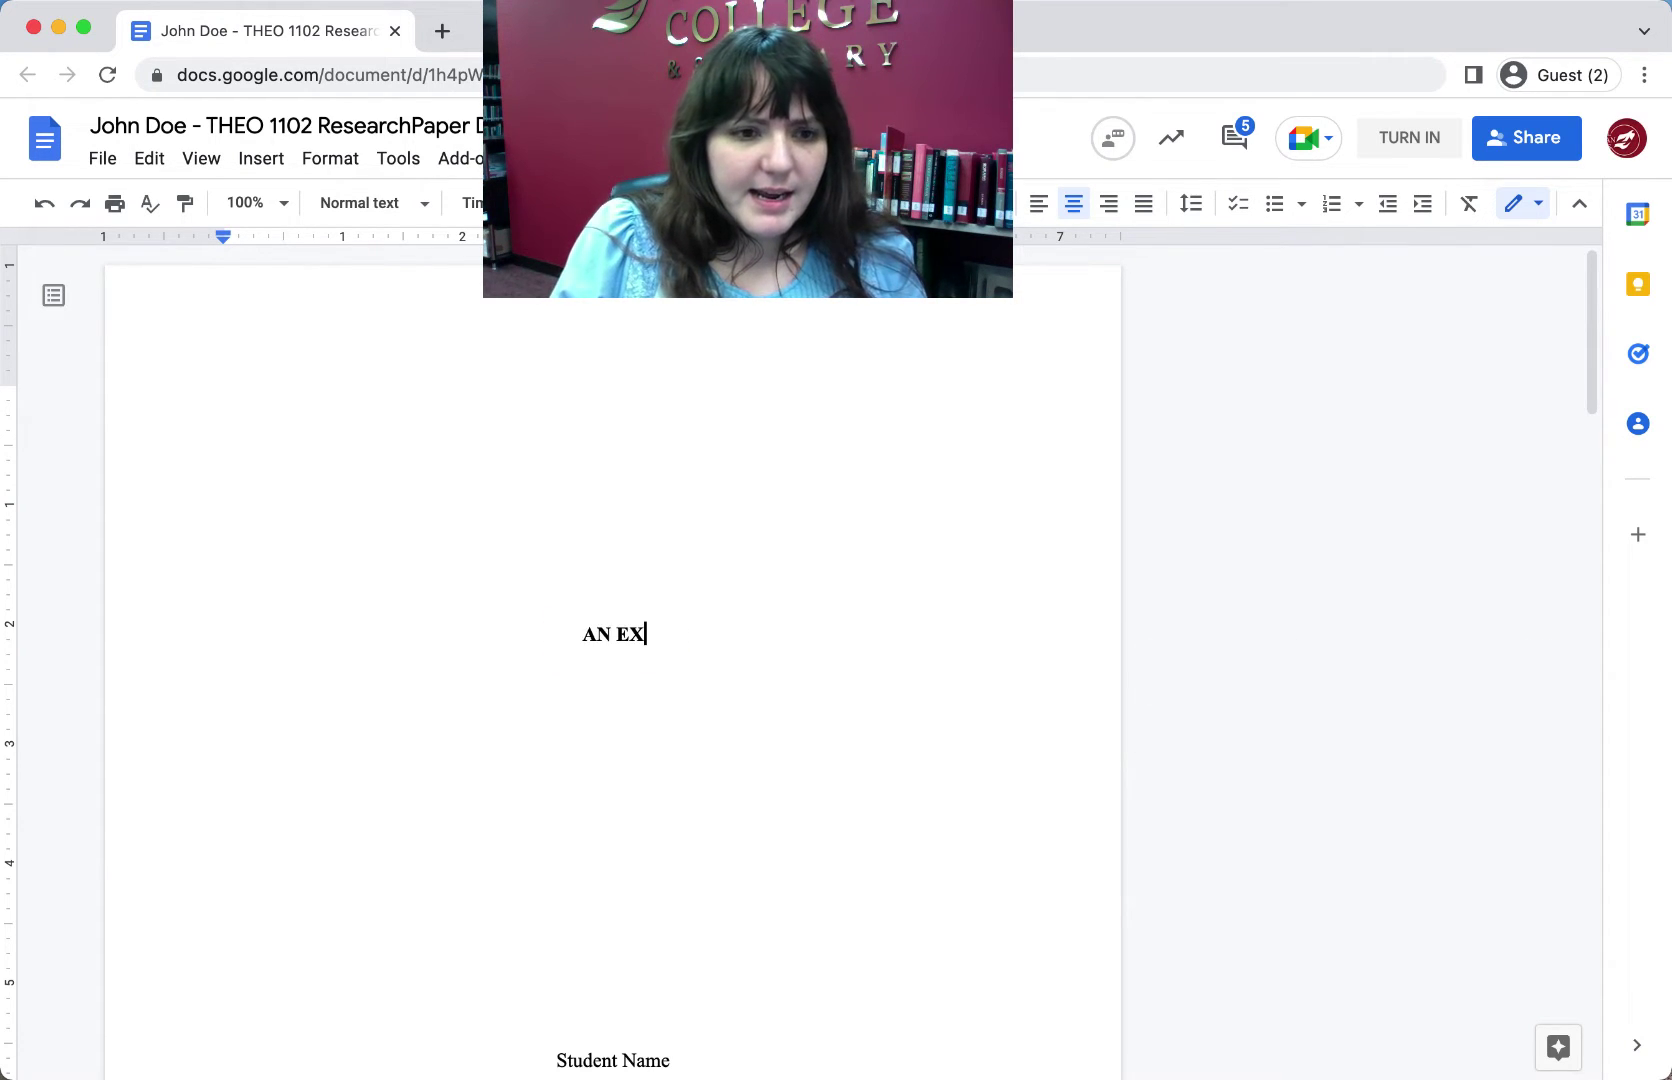
type("EGETIC")
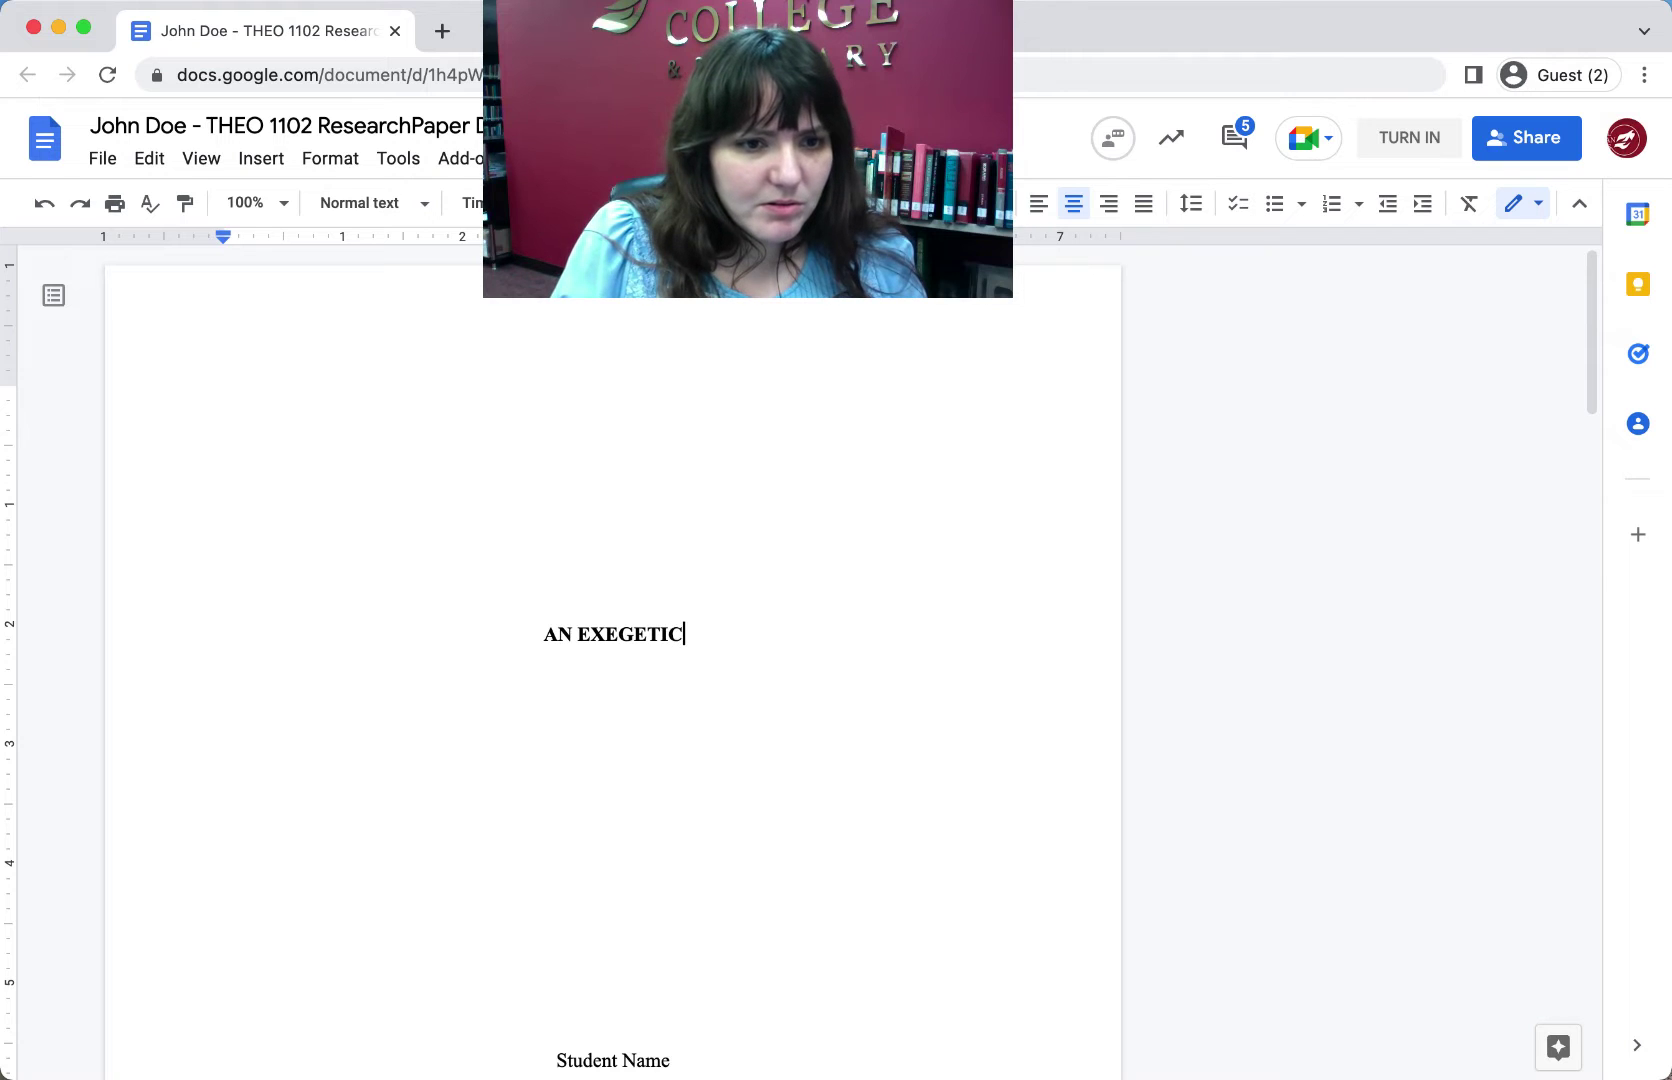
type("AL PAPER")
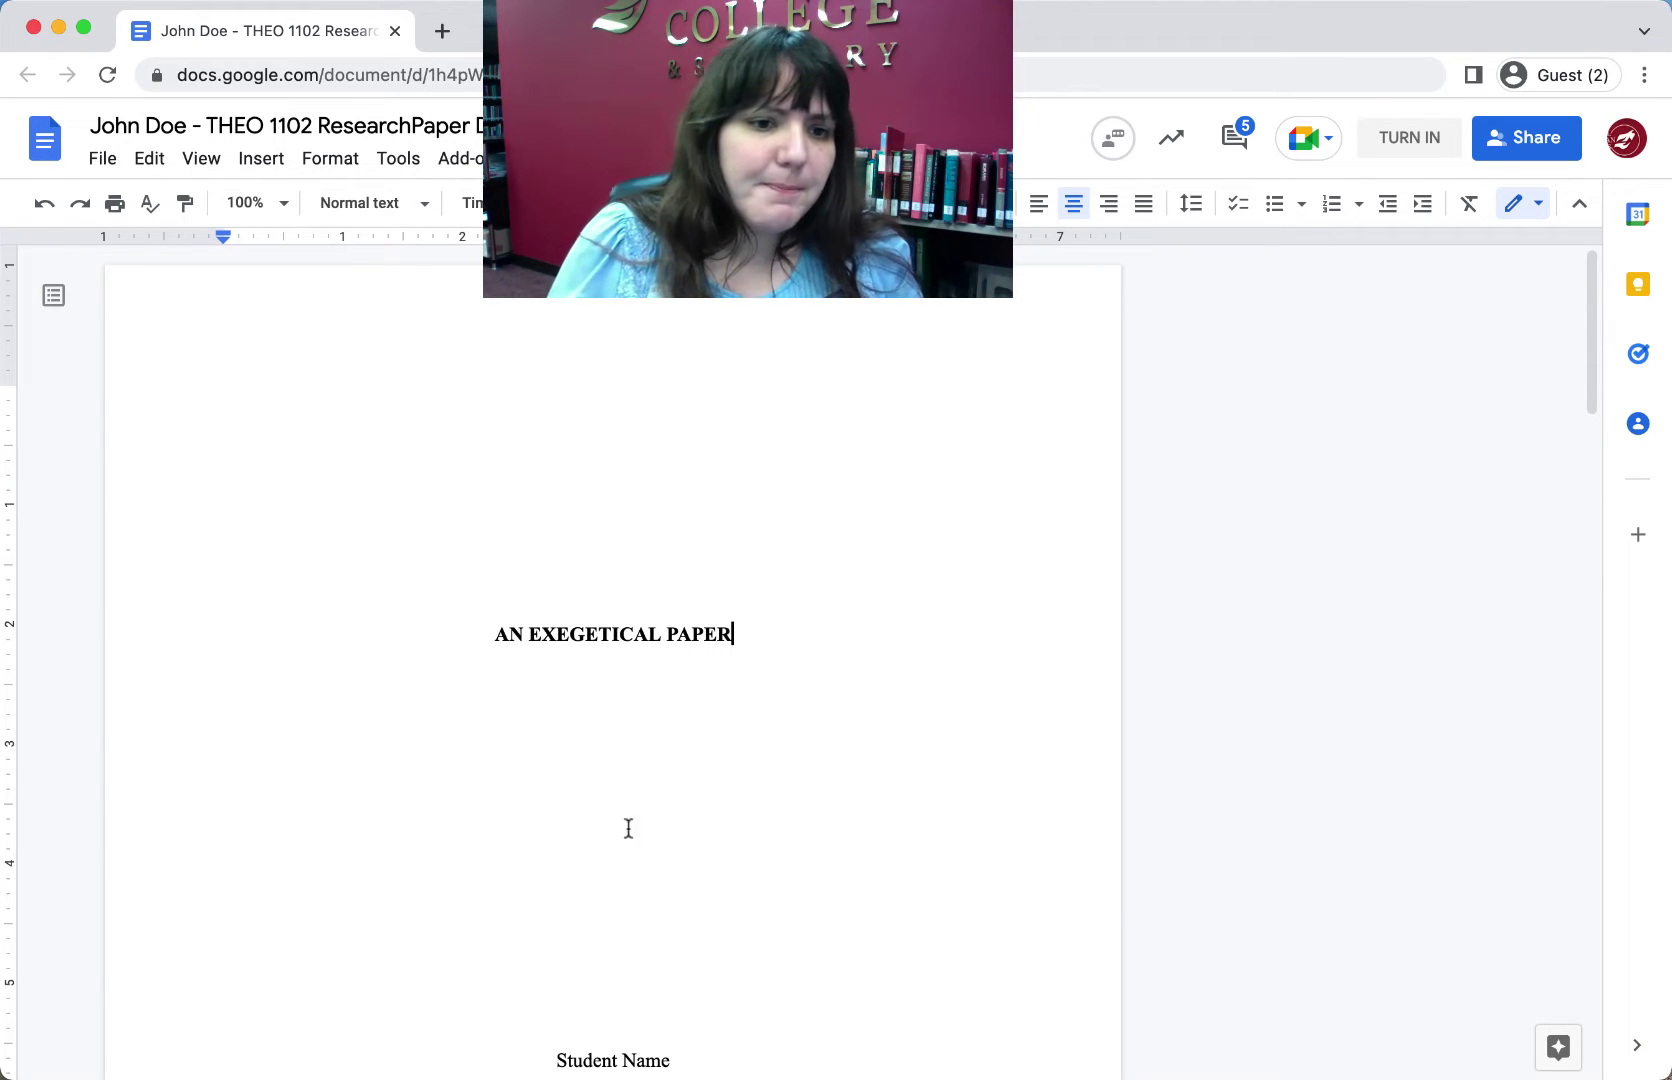
left_click(628, 828)
key("ctrl+z")
key("ctrl+z")
key("ctrl+z")
key("ctrl+z")
key("ctrl+z")
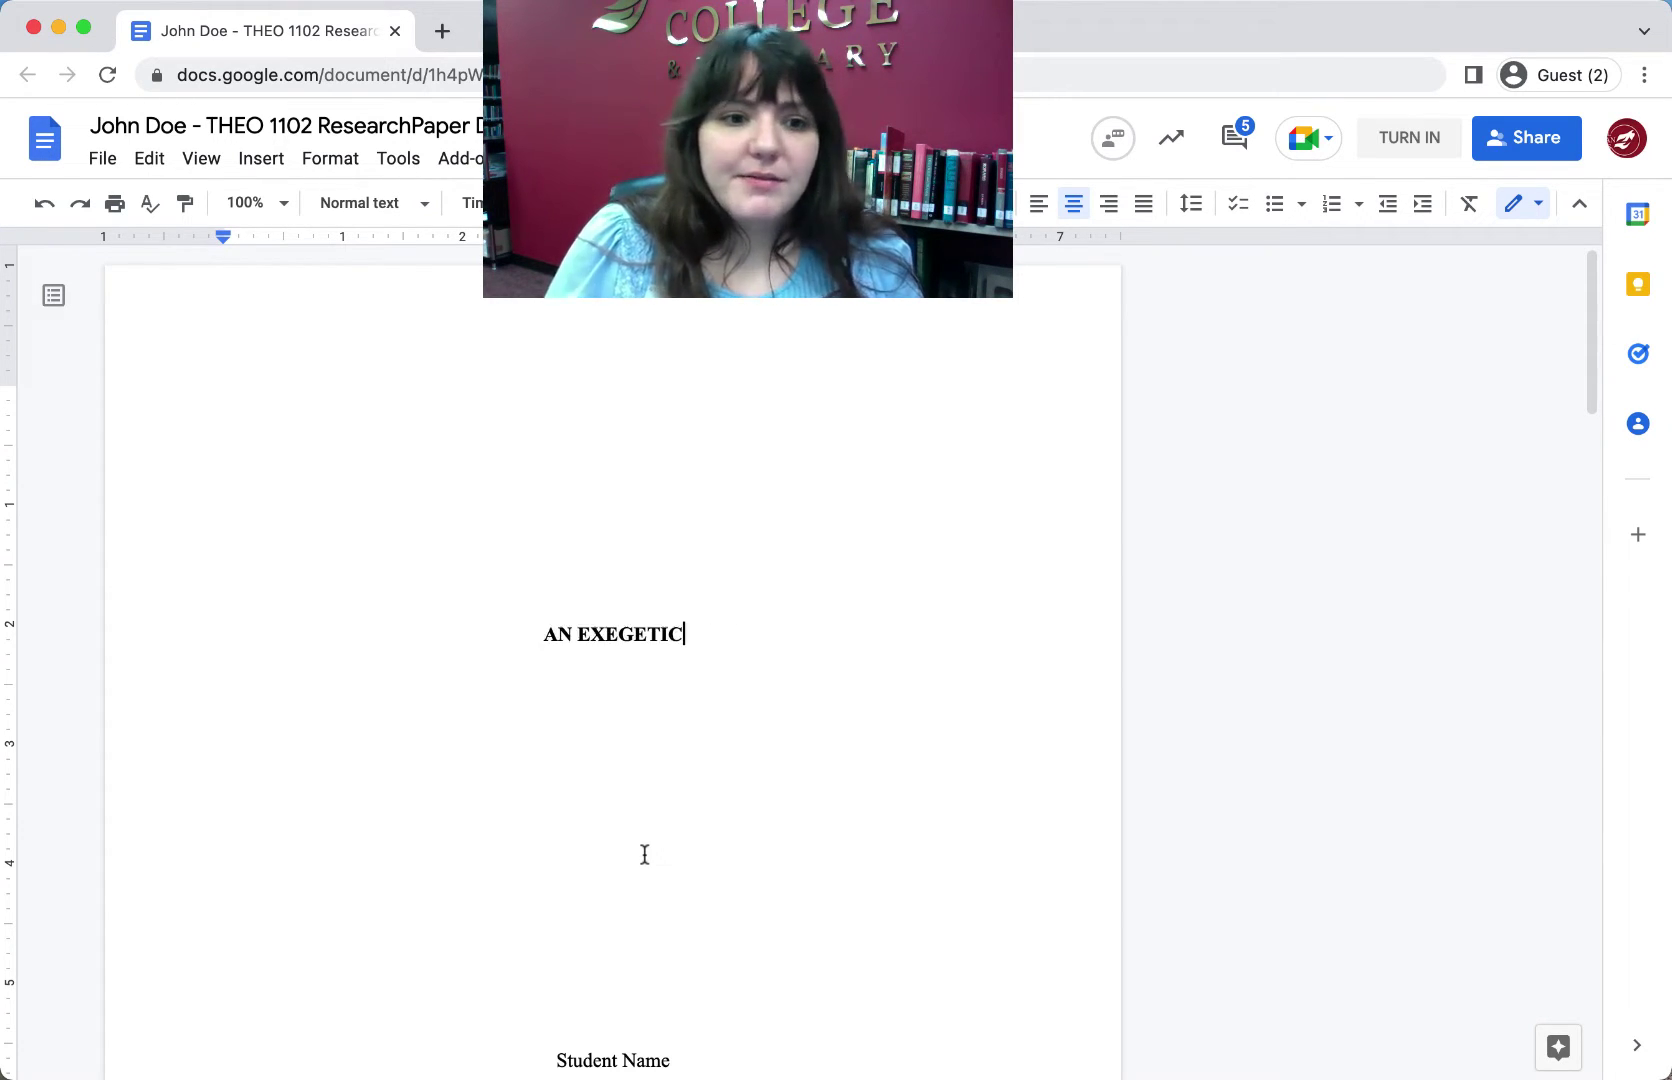
key("ctrl+z")
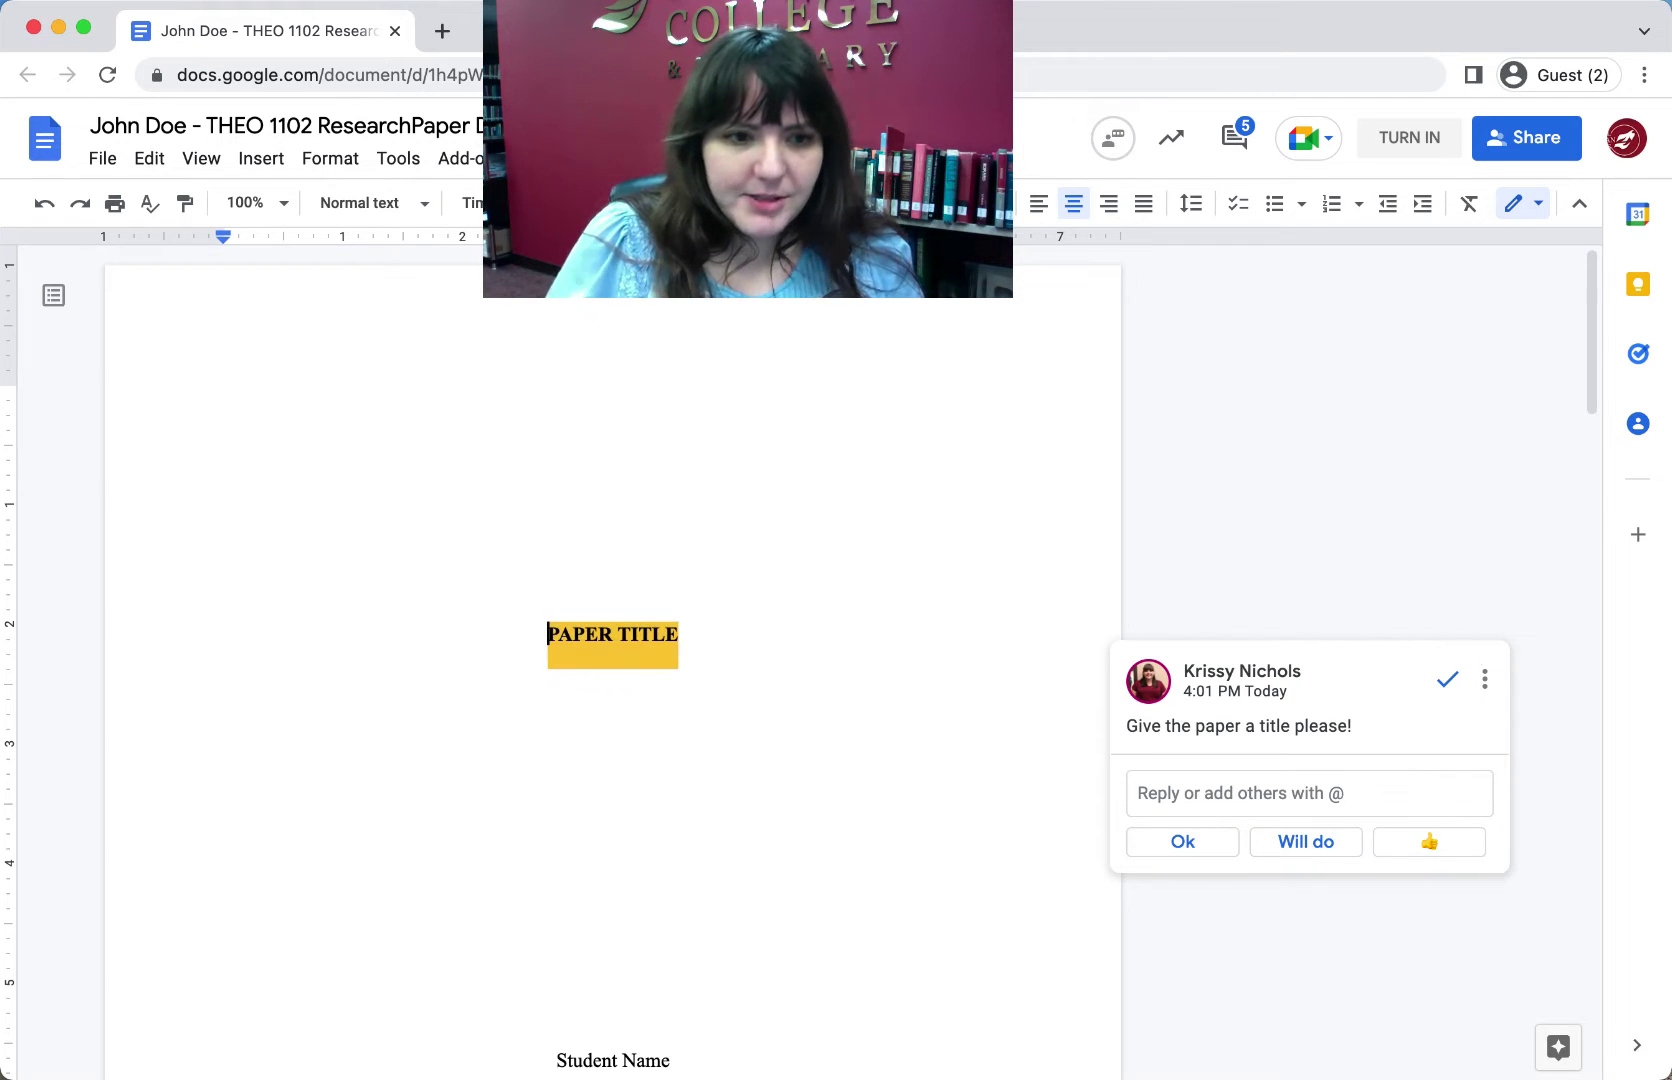
type("AN EXEGETI")
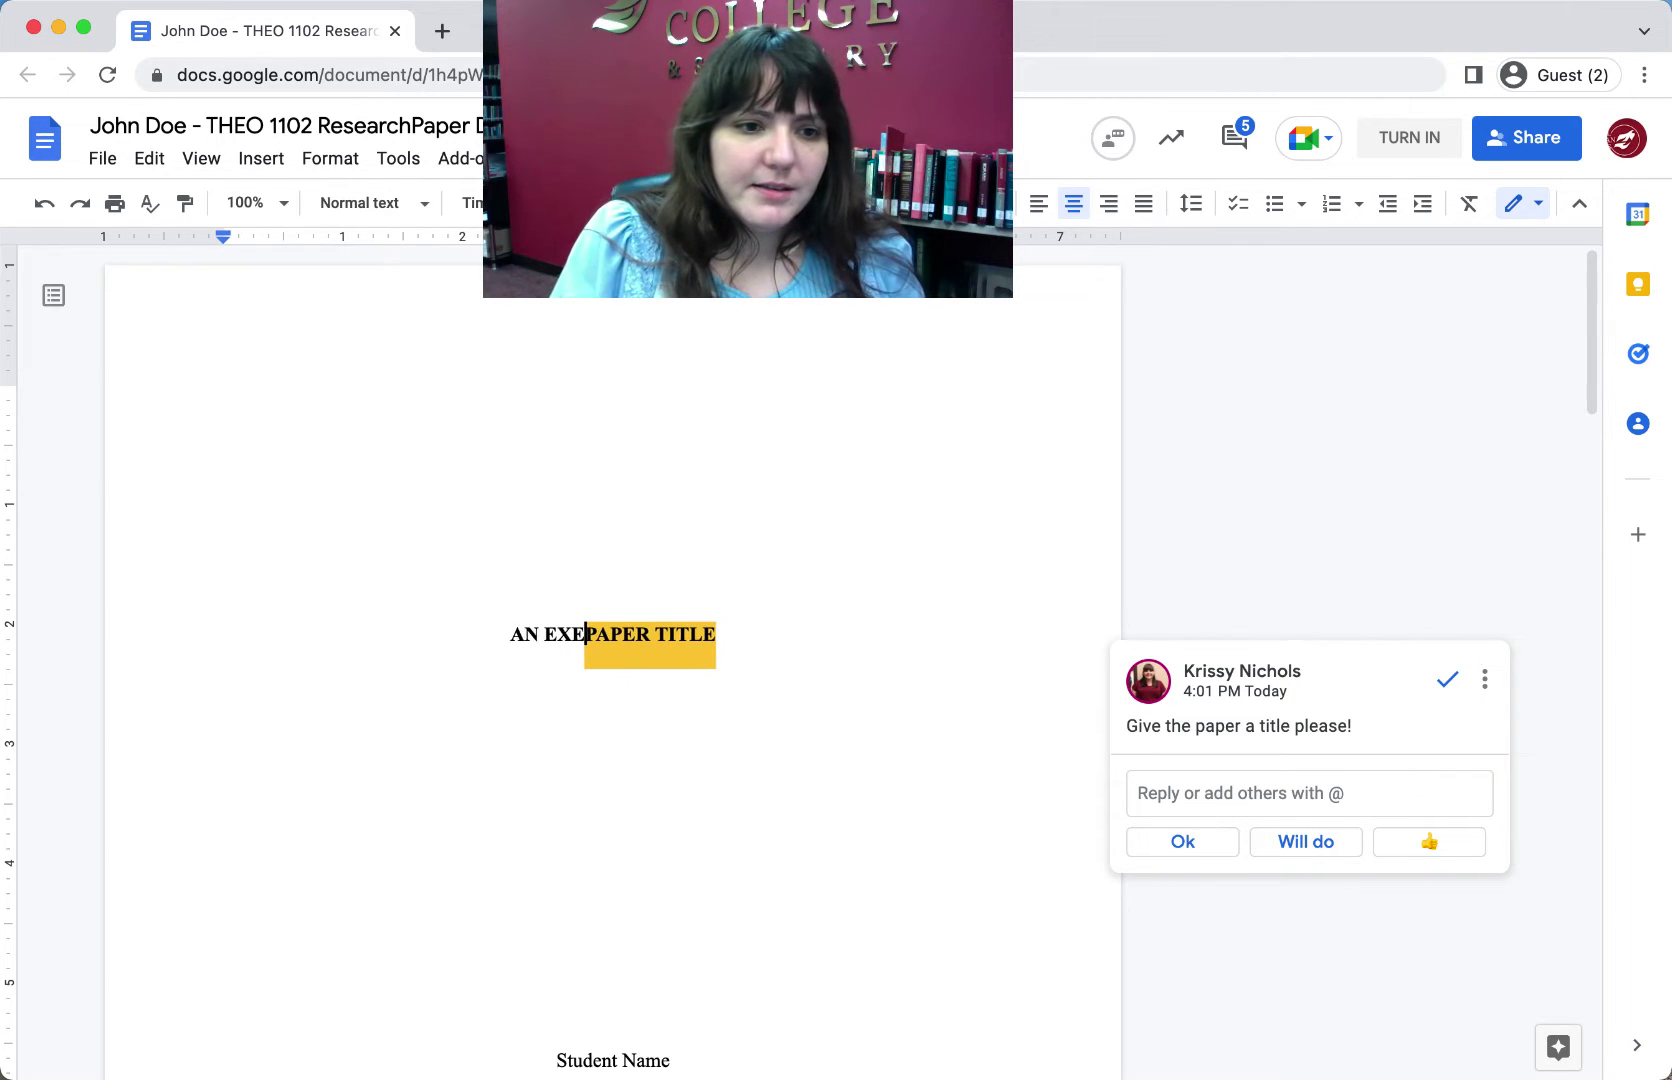
type("CAL PAPER")
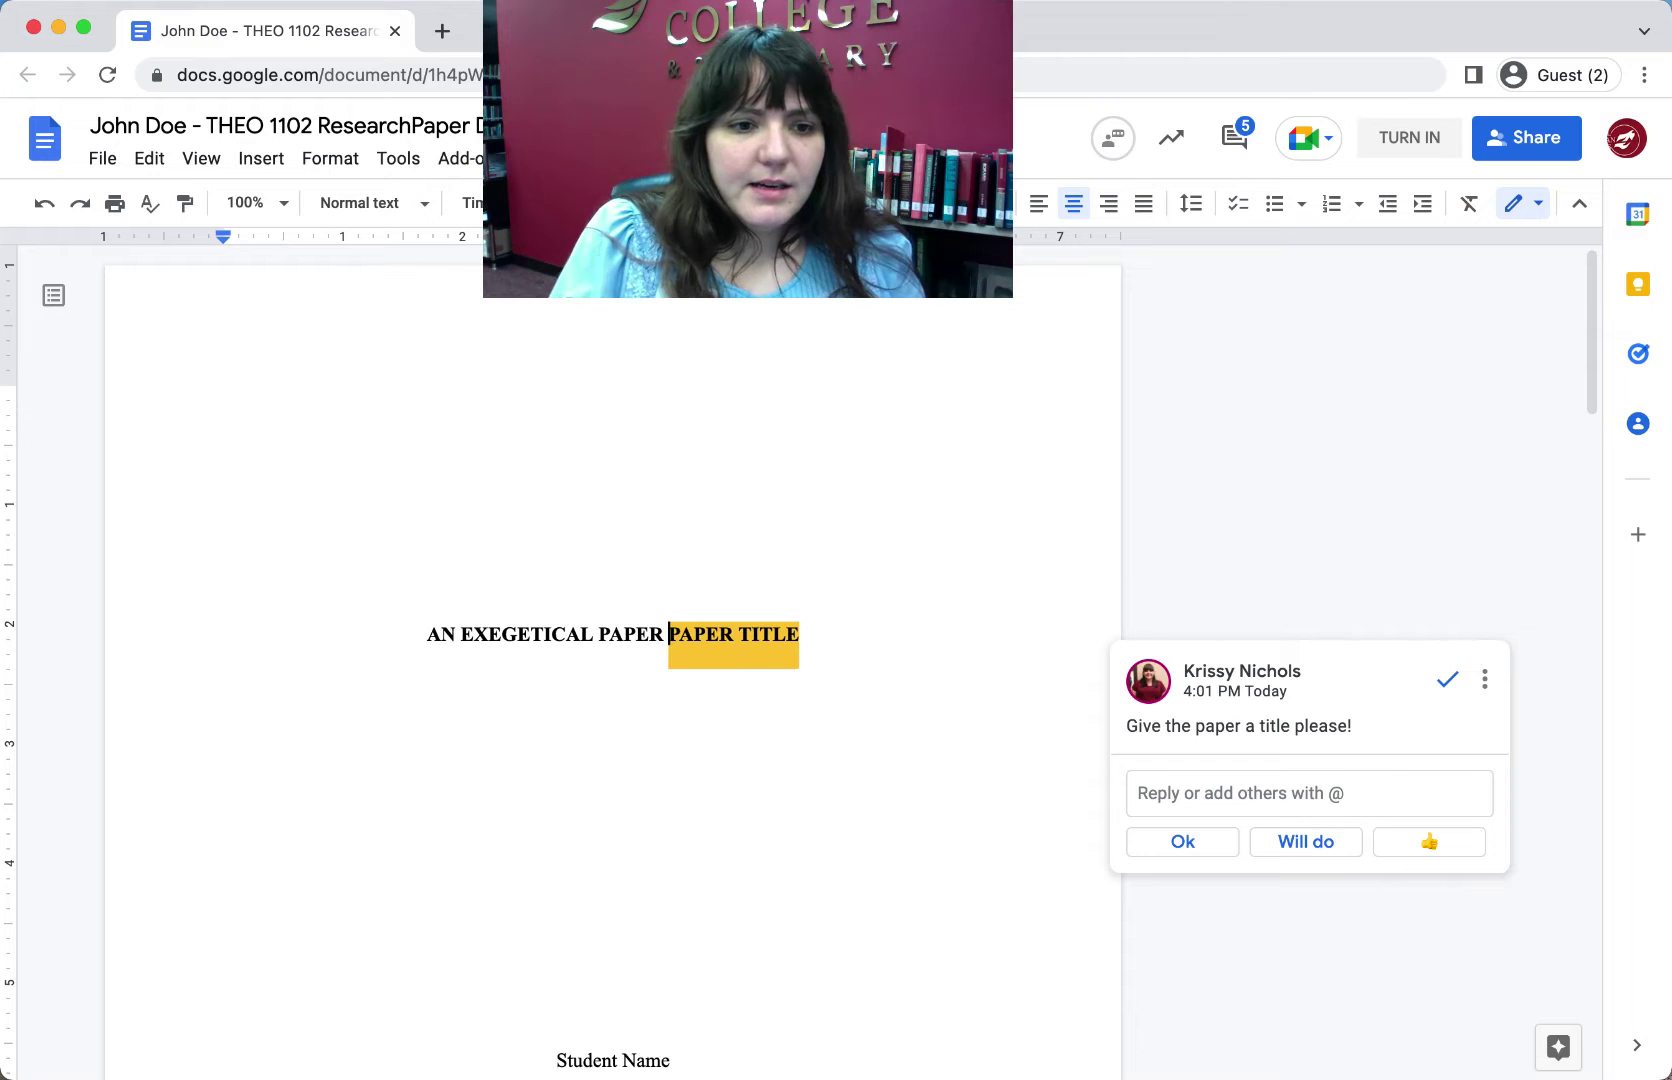
key("BackSpace")
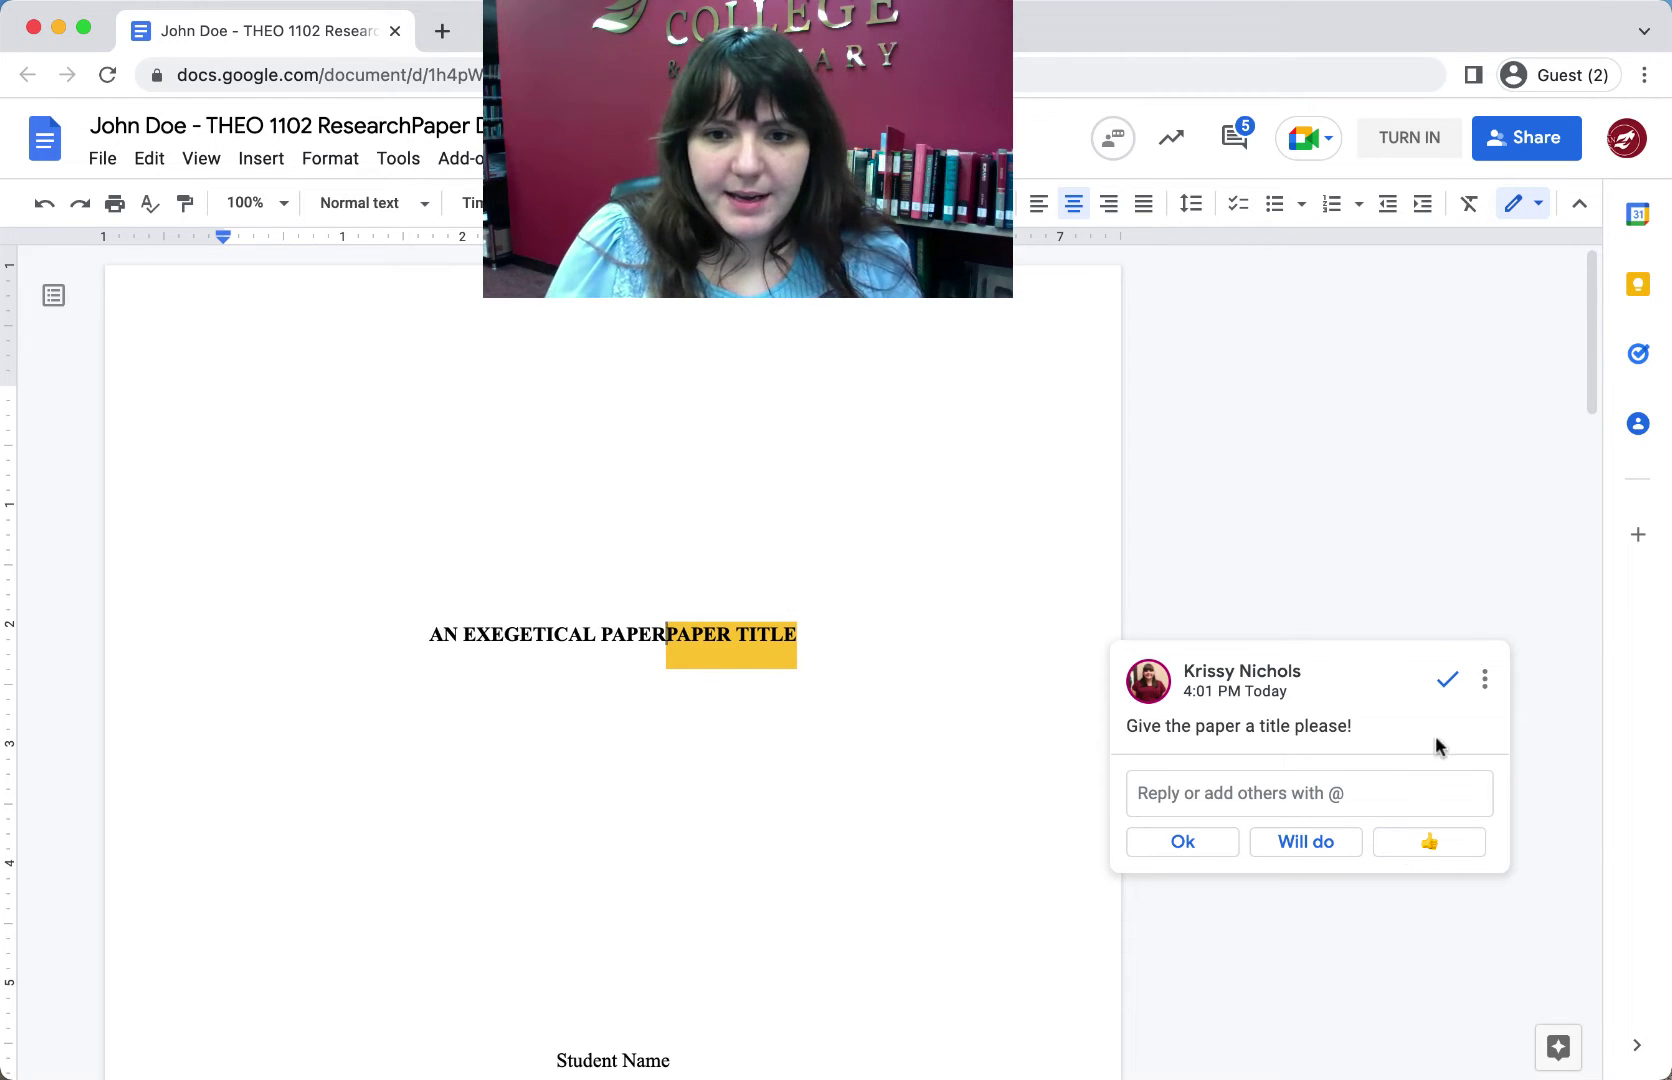
Resolve the instructor's title comment and delete the leftover PAPER TITLE words.
left_click(1447, 681)
key("alt+shift+Right")
key("alt+shift+Right")
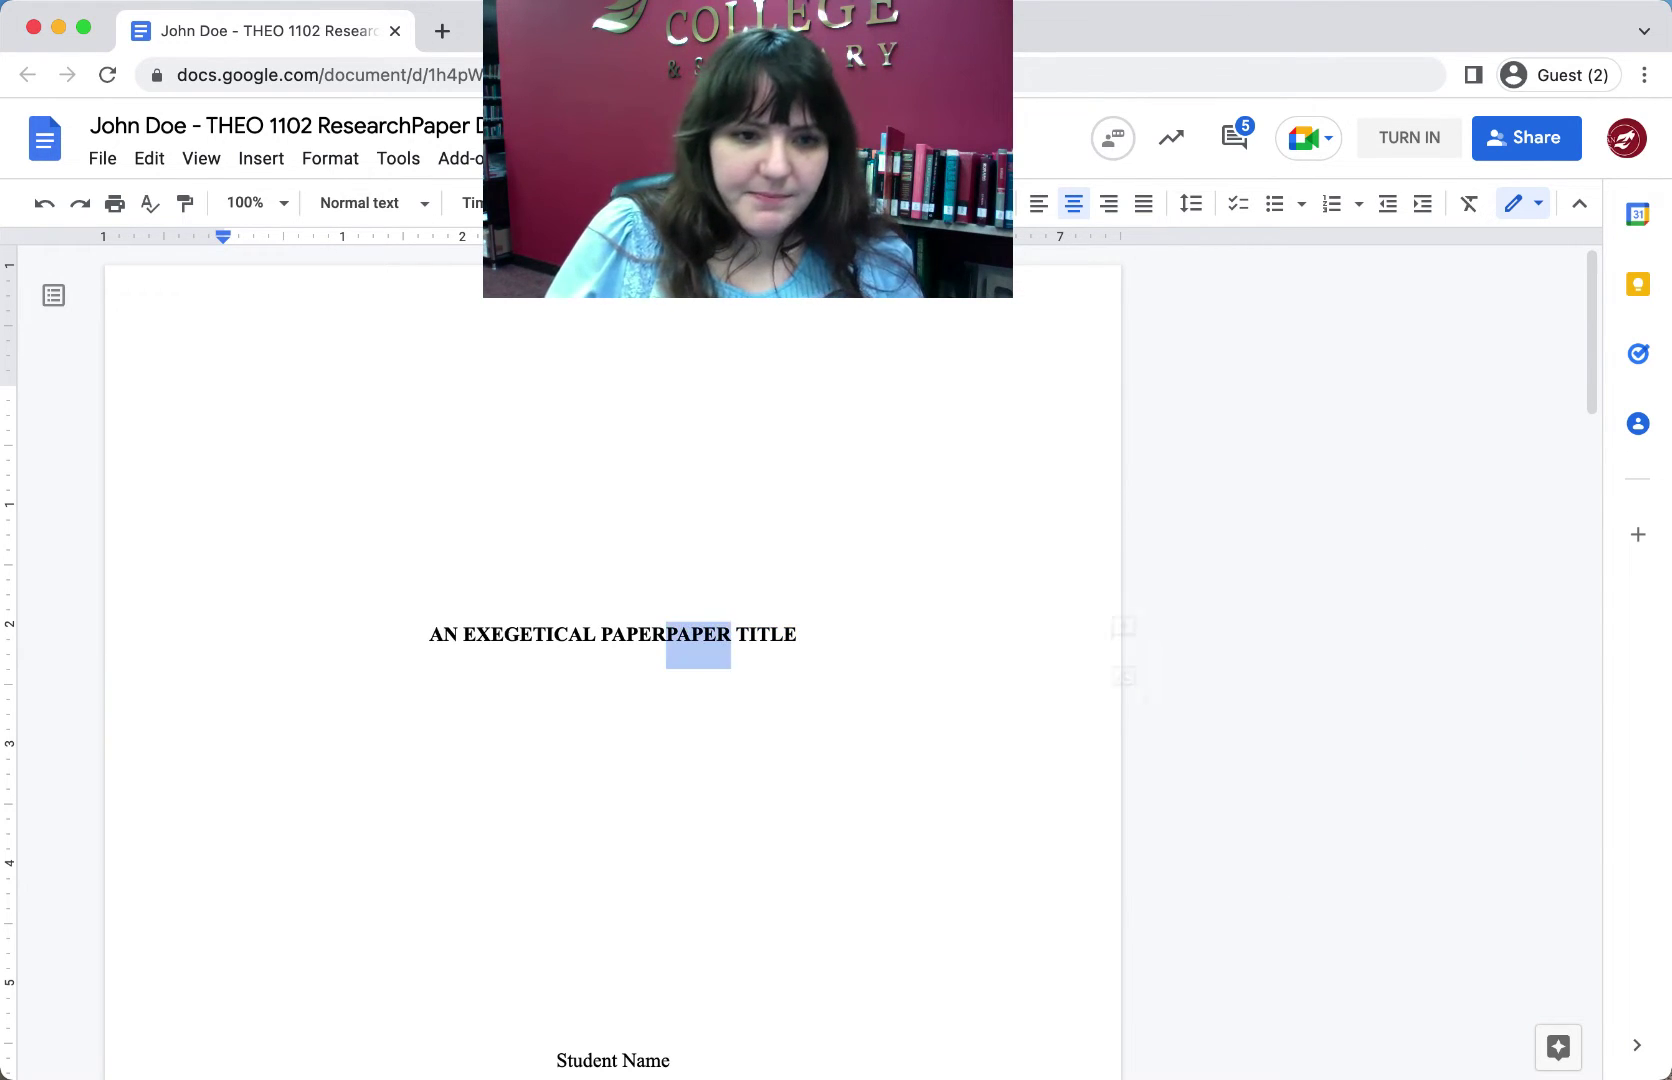
key("BackSpace")
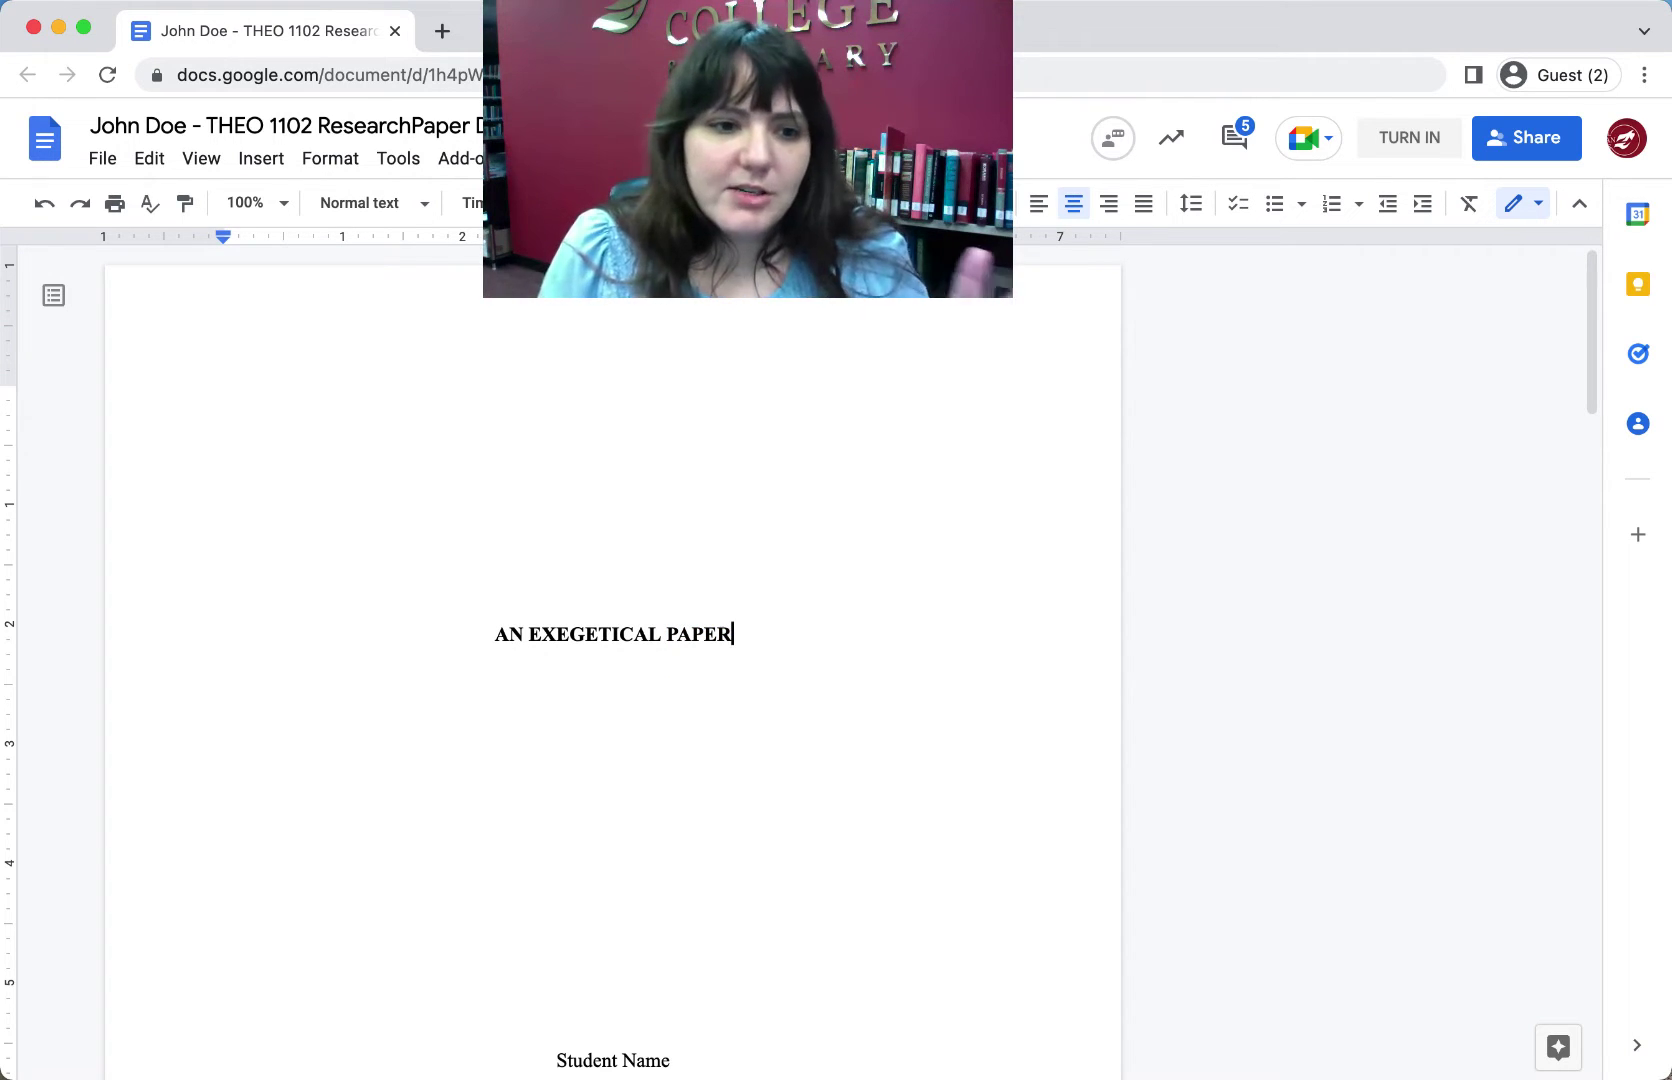
Accept the suggested period after 'aliqua' in the Introduction paragraph.
scroll(1325, 779, "down", 10)
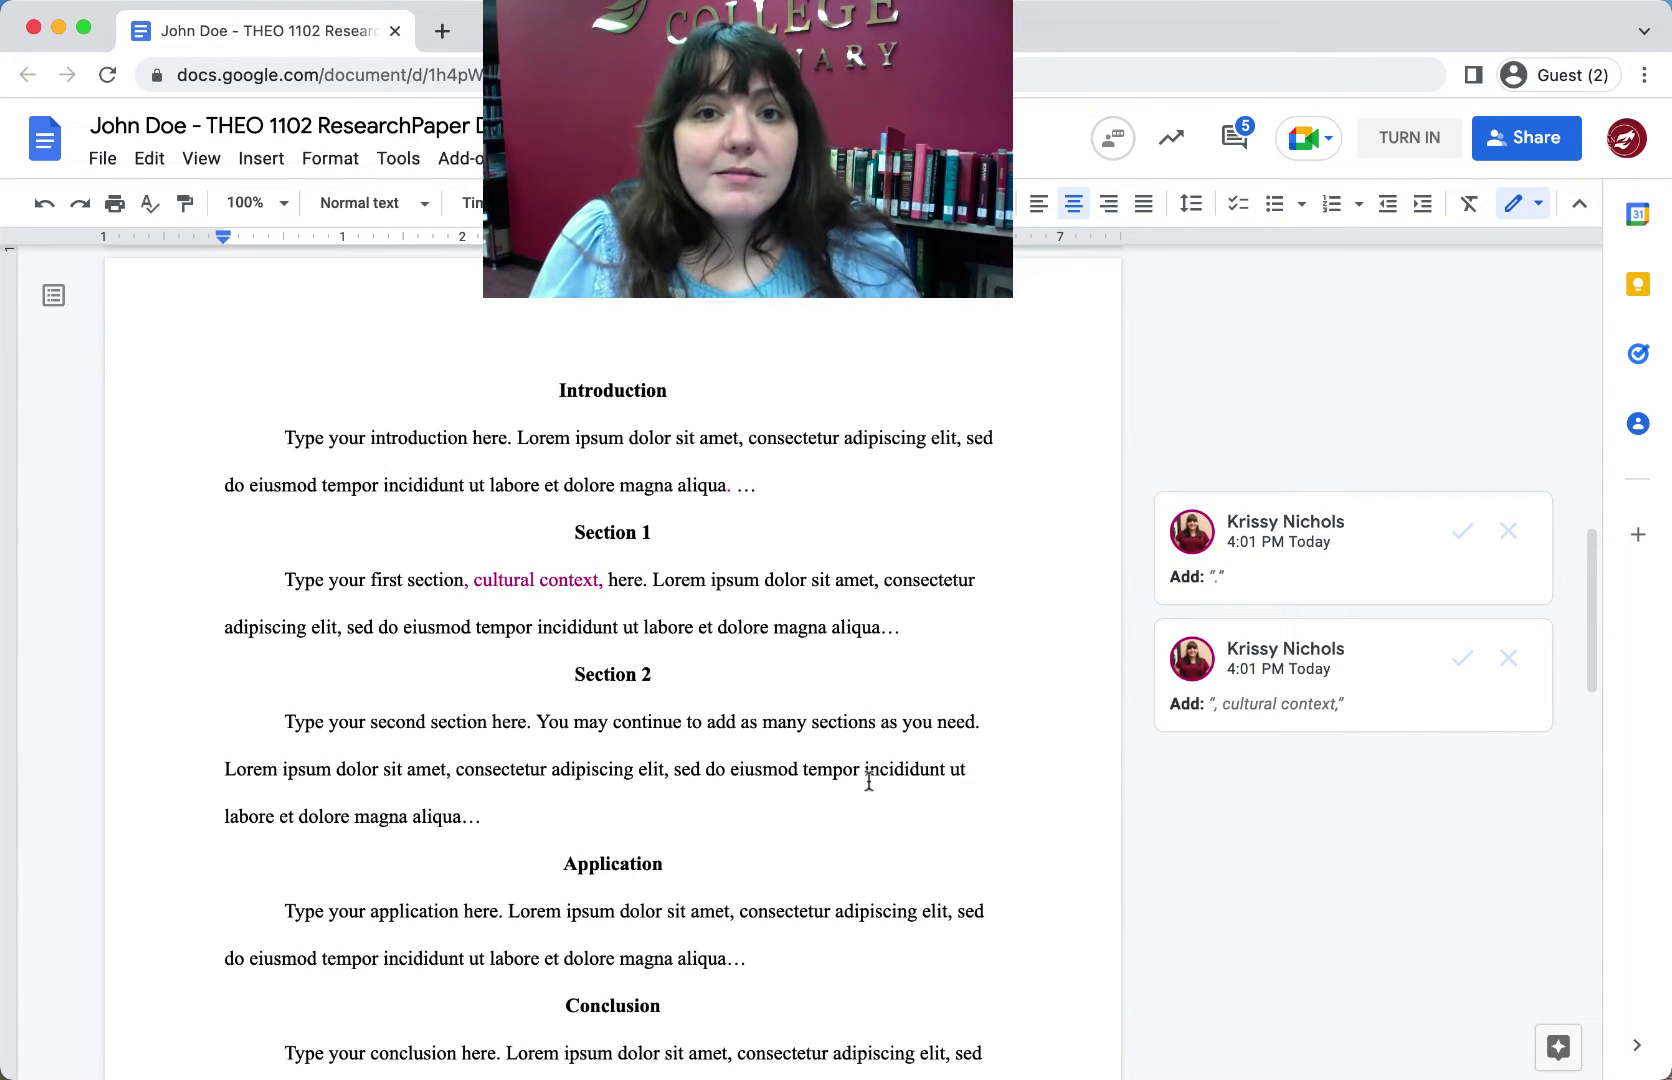
left_click(1281, 571)
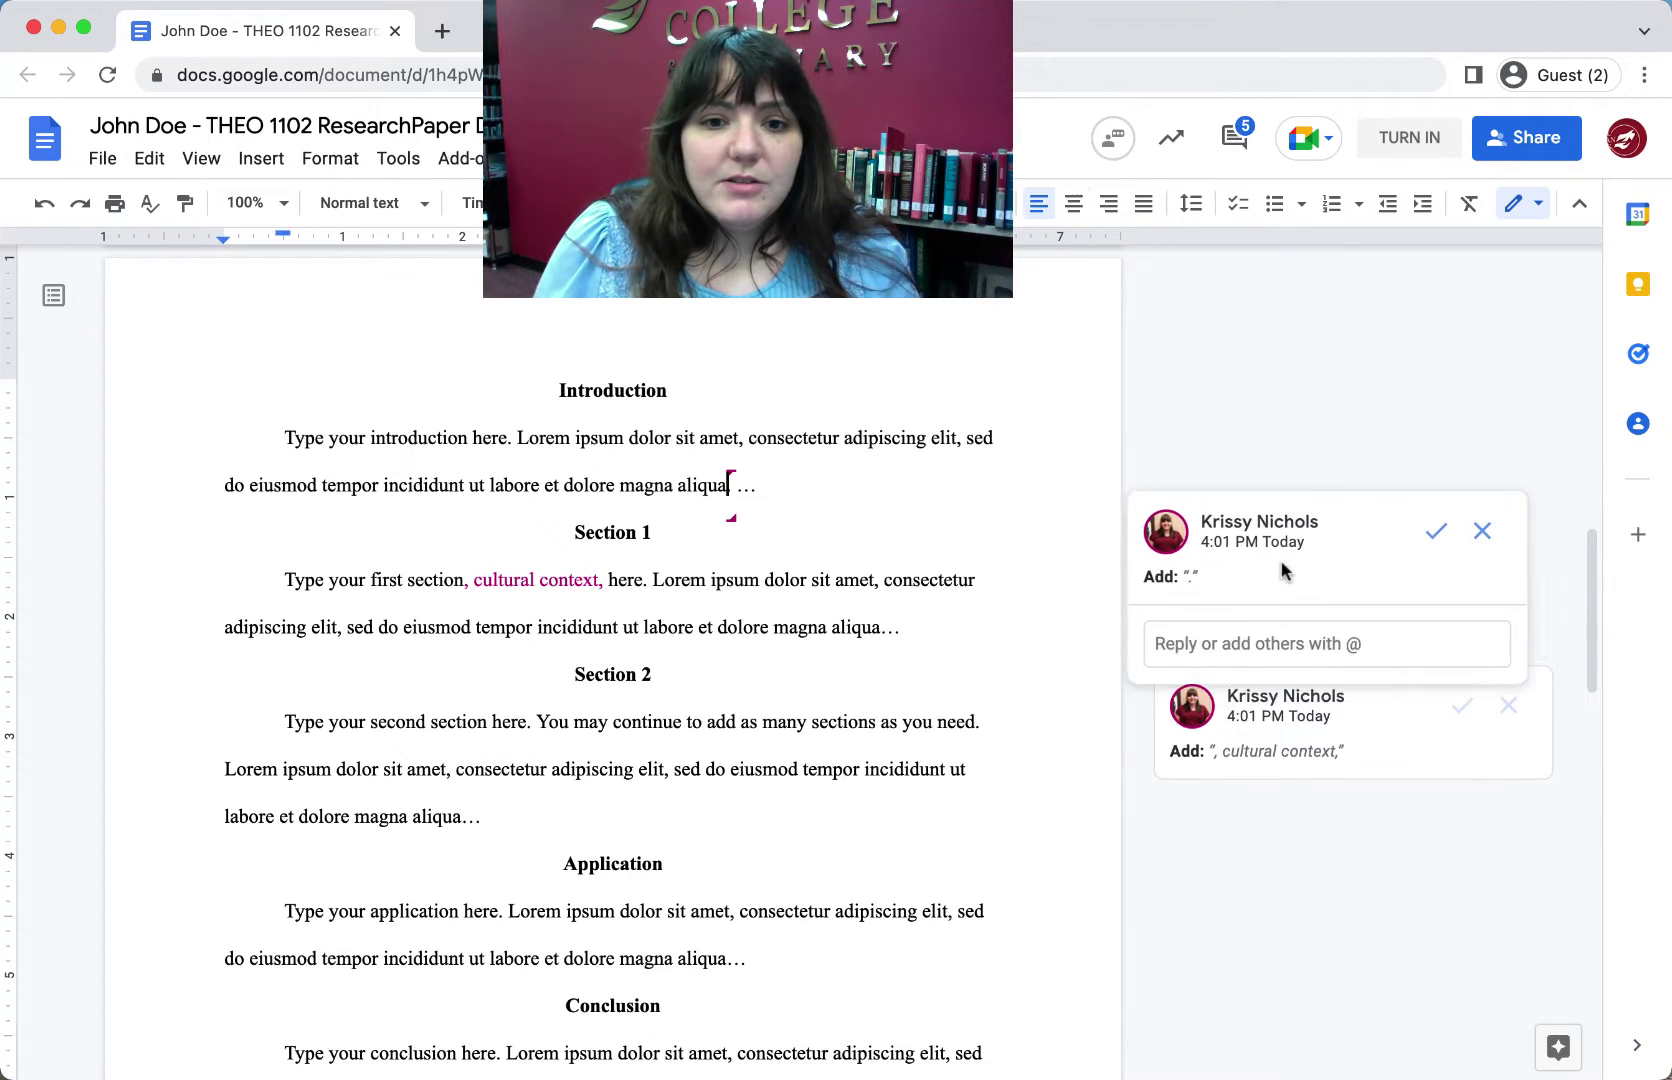
scroll(1283, 570, "up", 5, "ctrl")
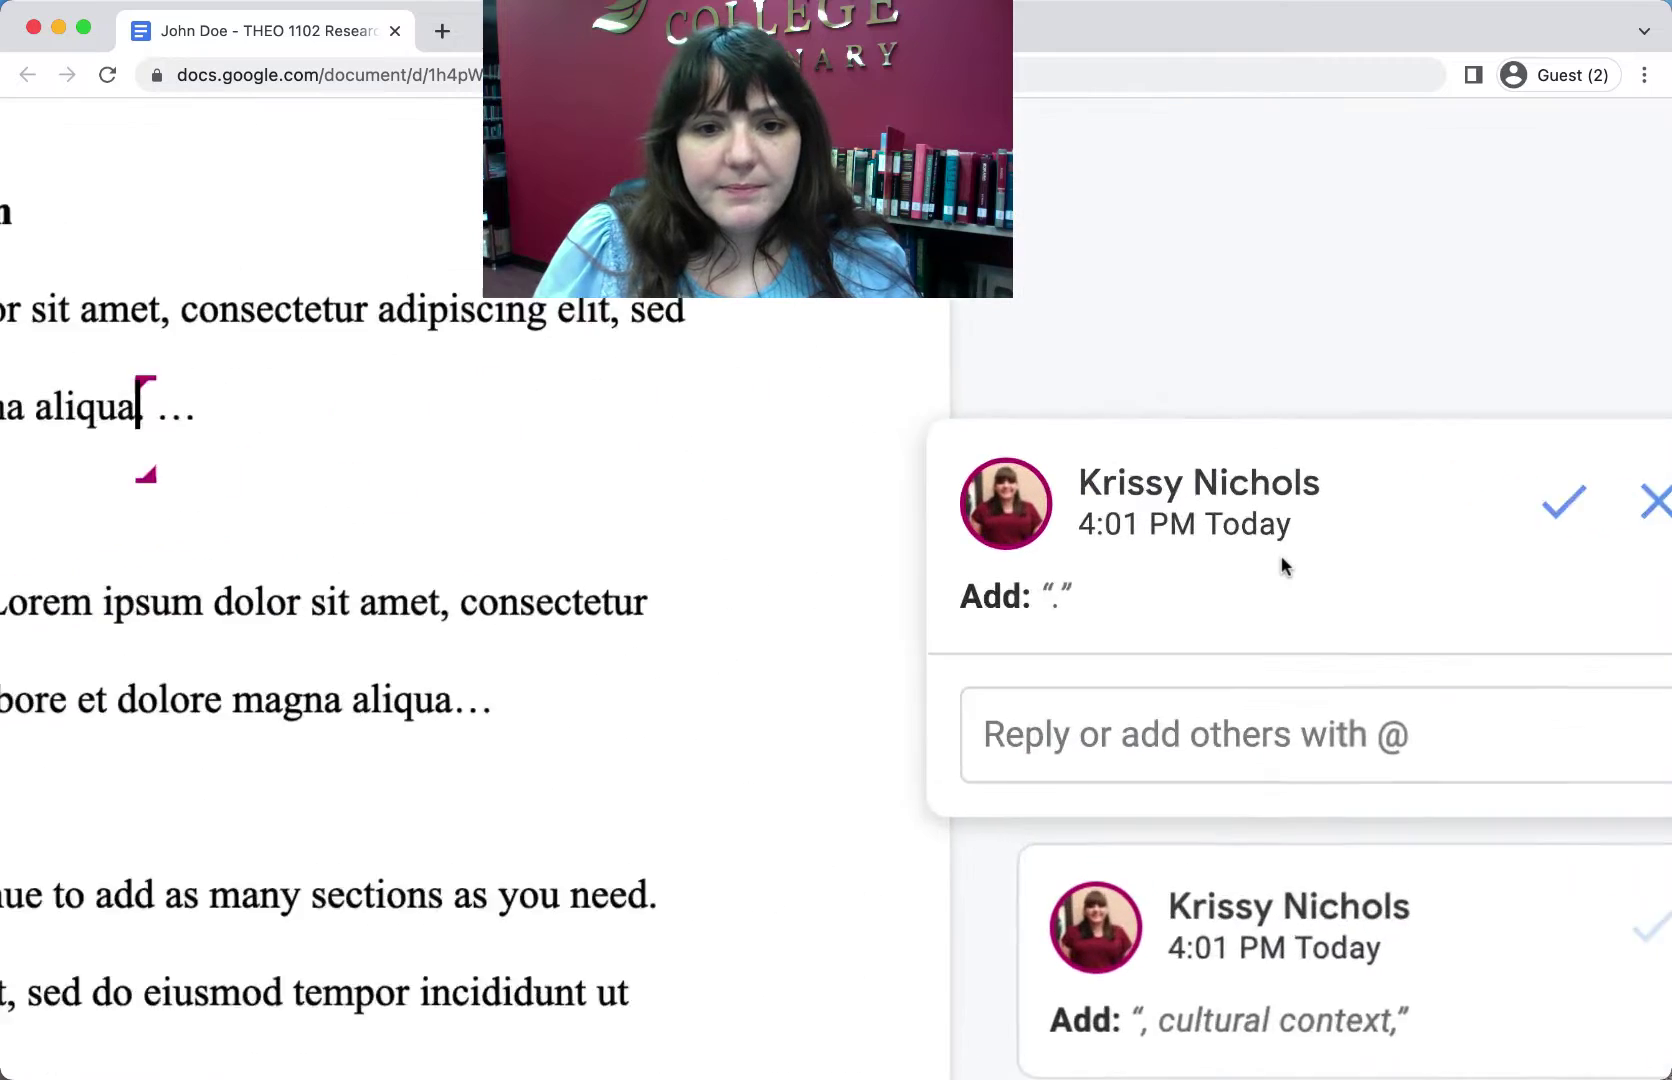
scroll(1283, 567, "right", 5)
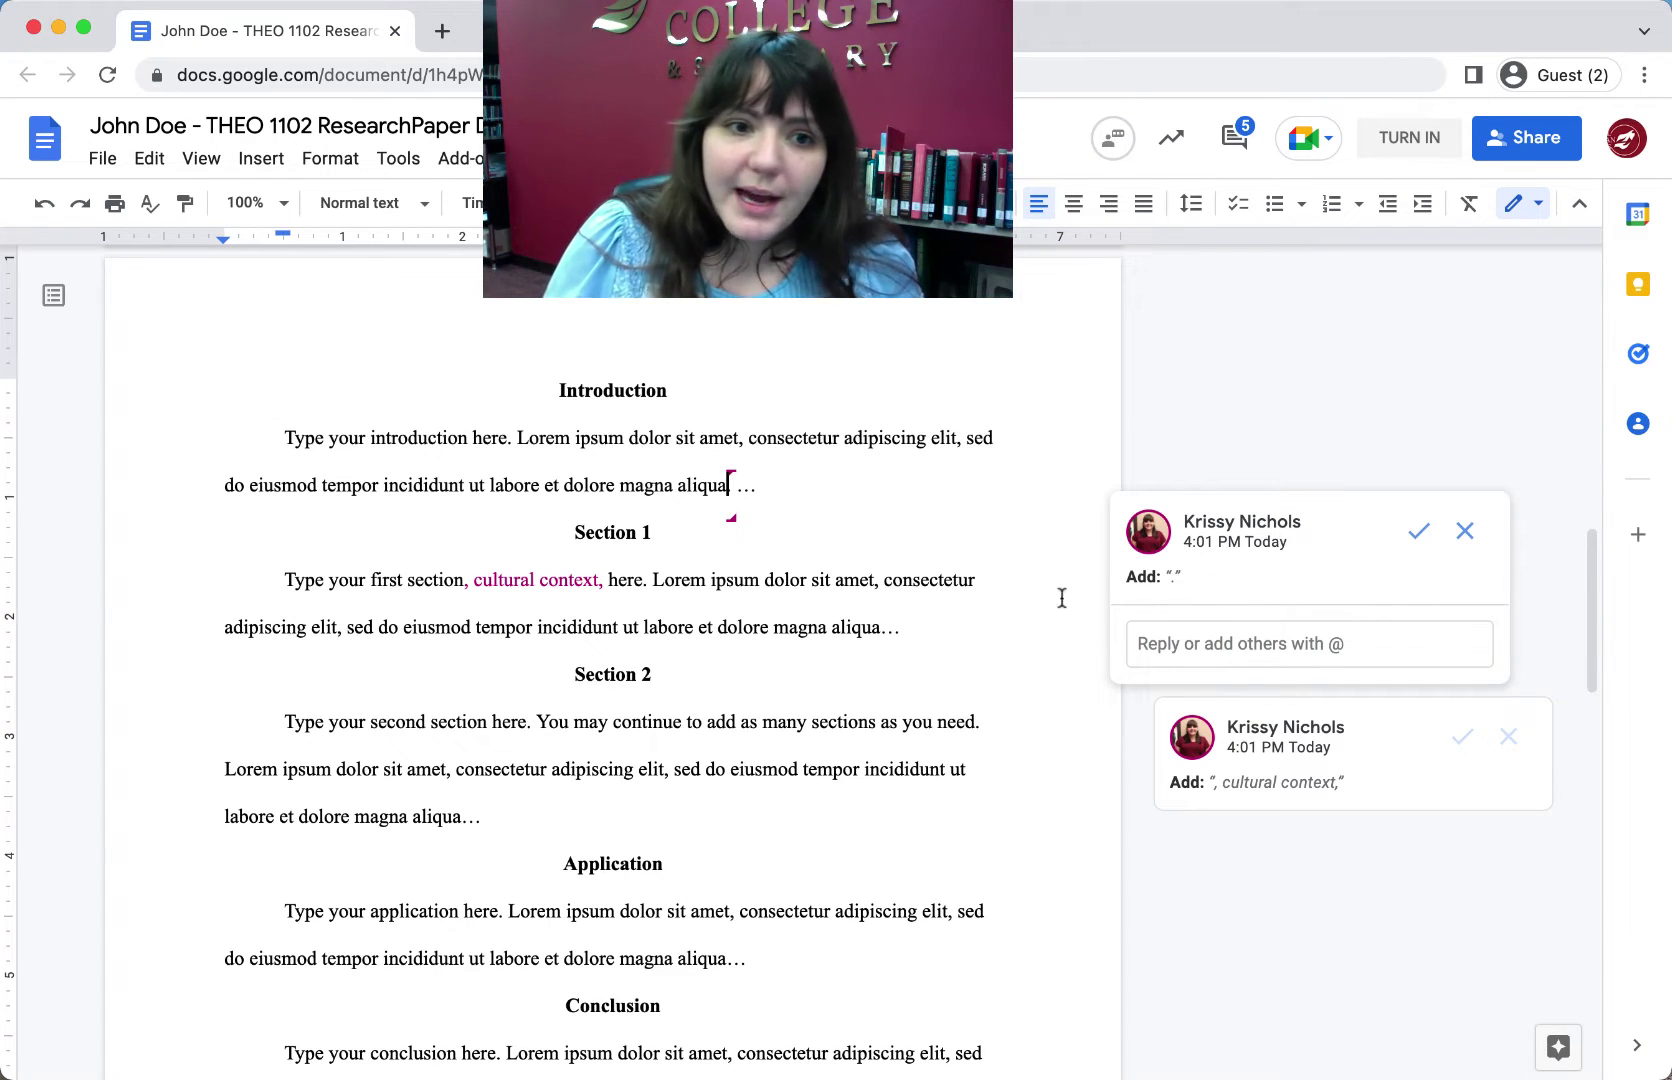
left_click(653, 532)
left_click(720, 486)
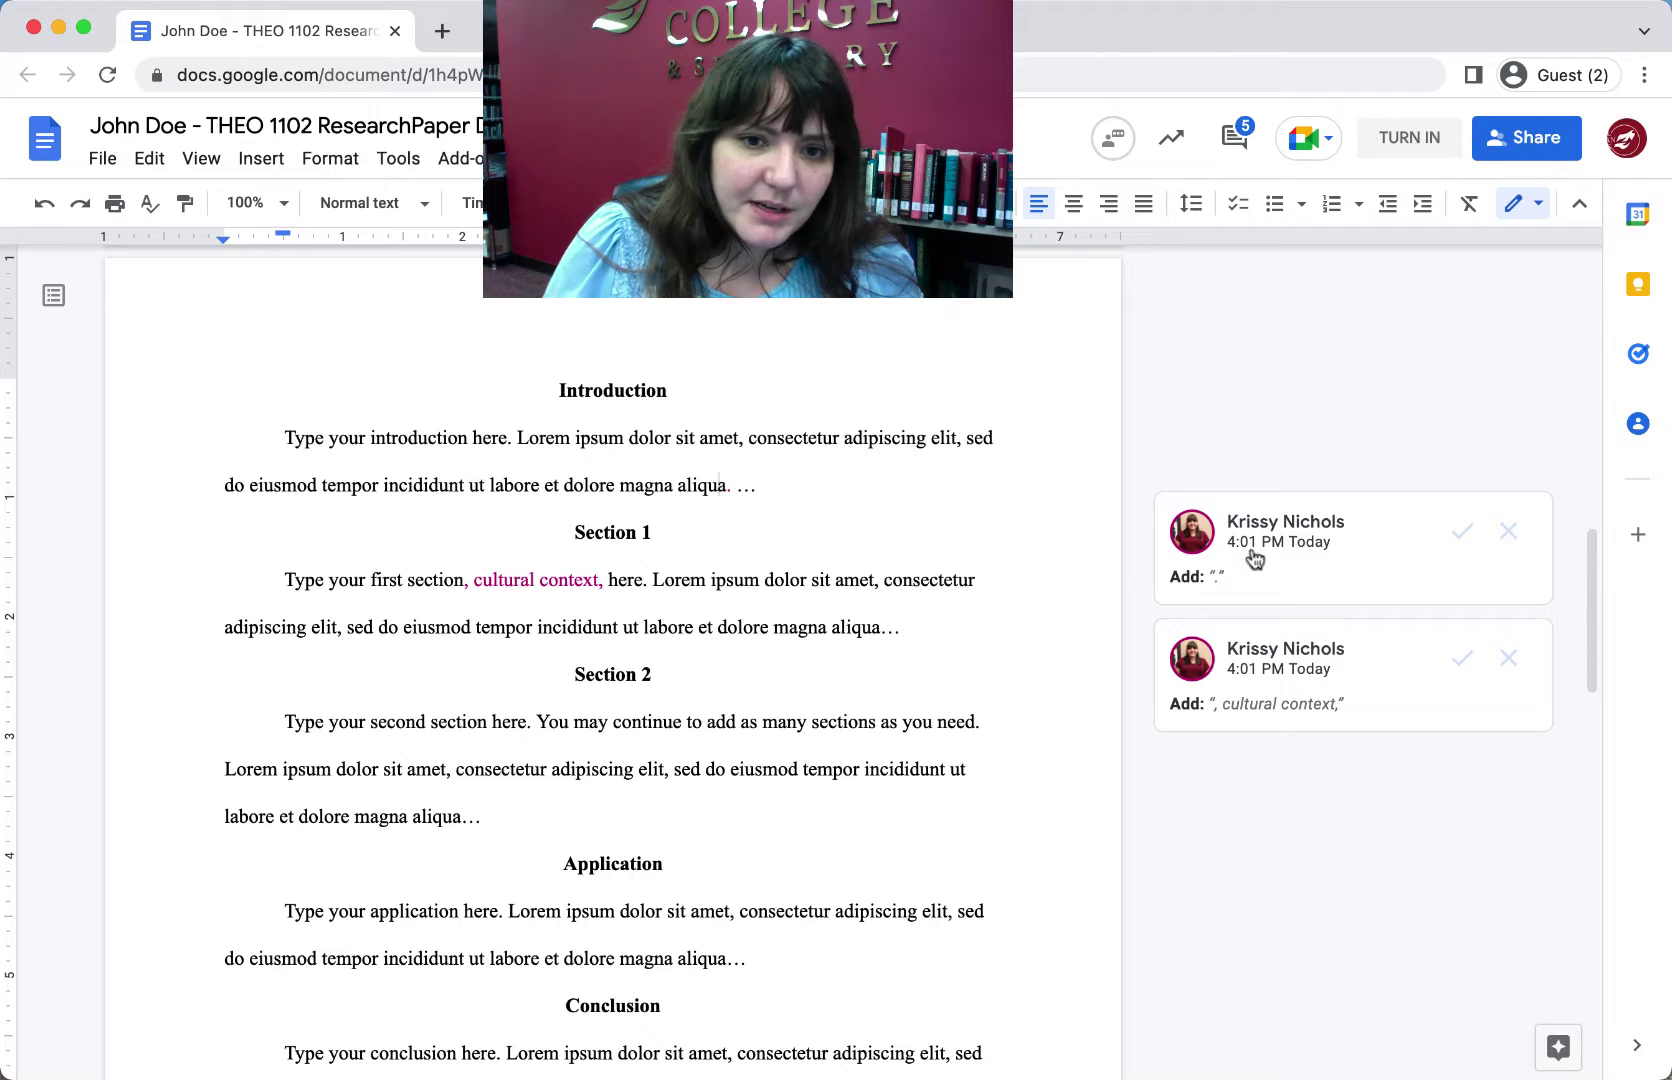
left_click(1314, 562)
left_click(1403, 541)
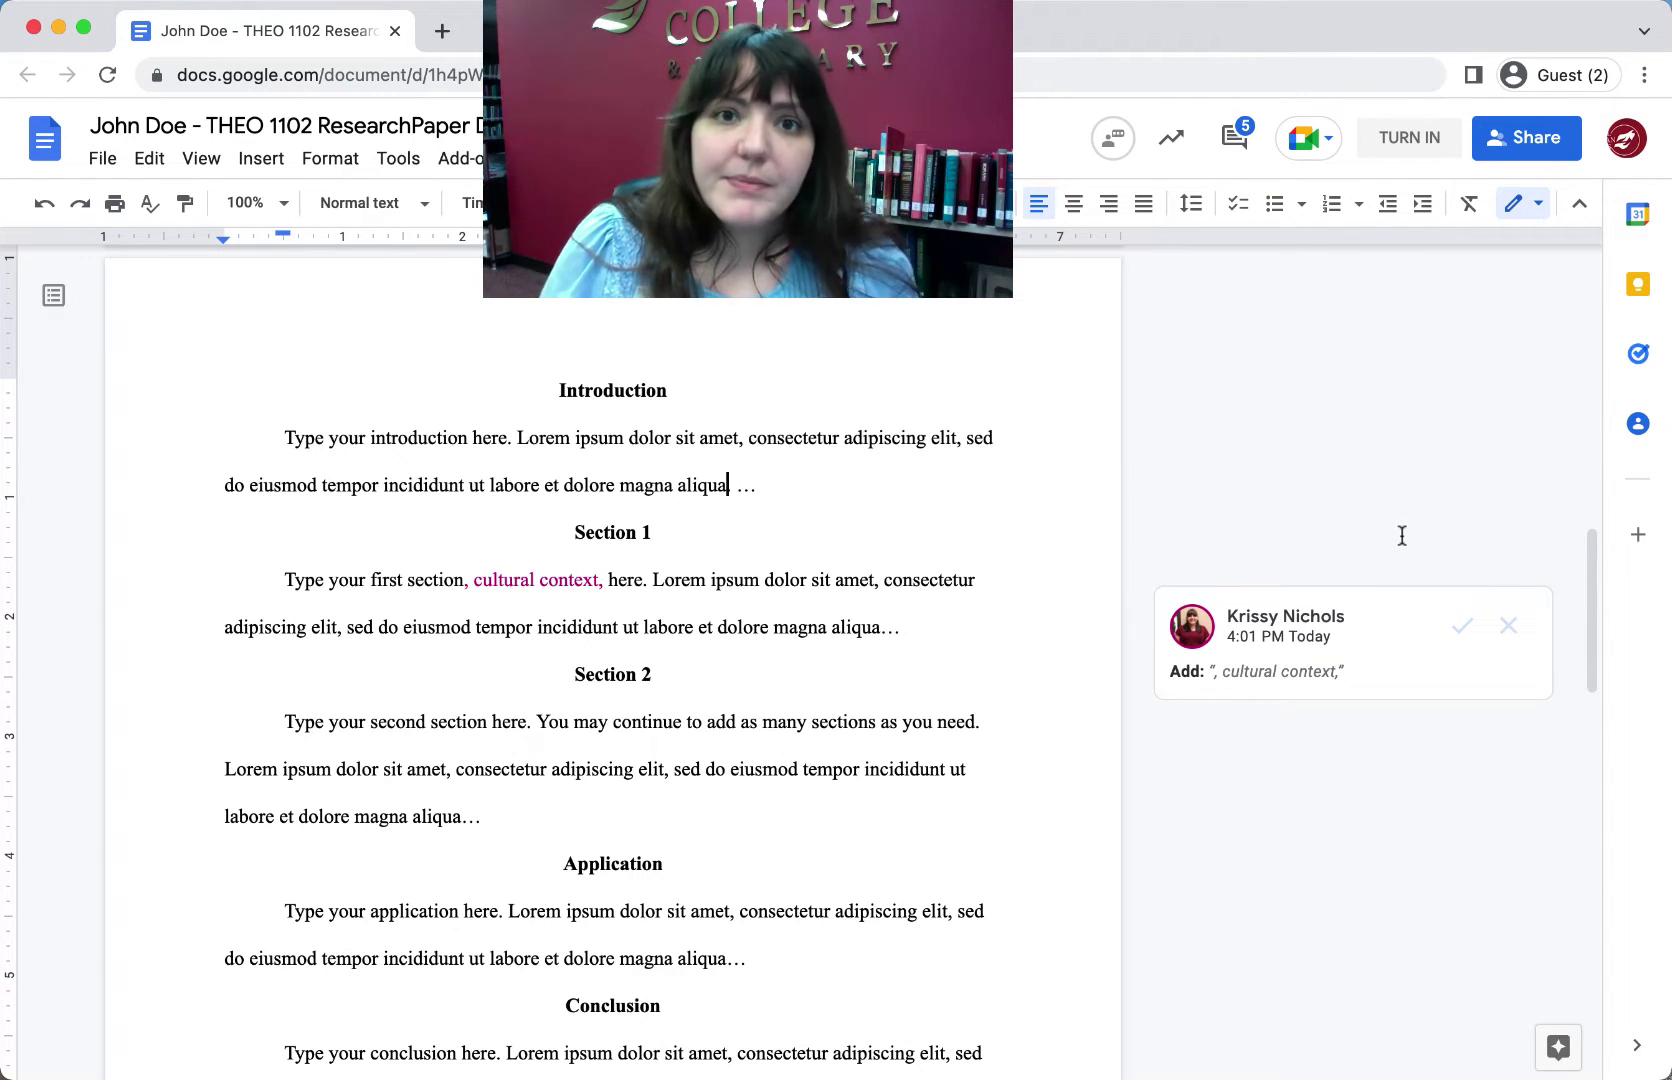
Accept the ', cultural context,' insertion in Section 1's first sentence.
left_click(1320, 697)
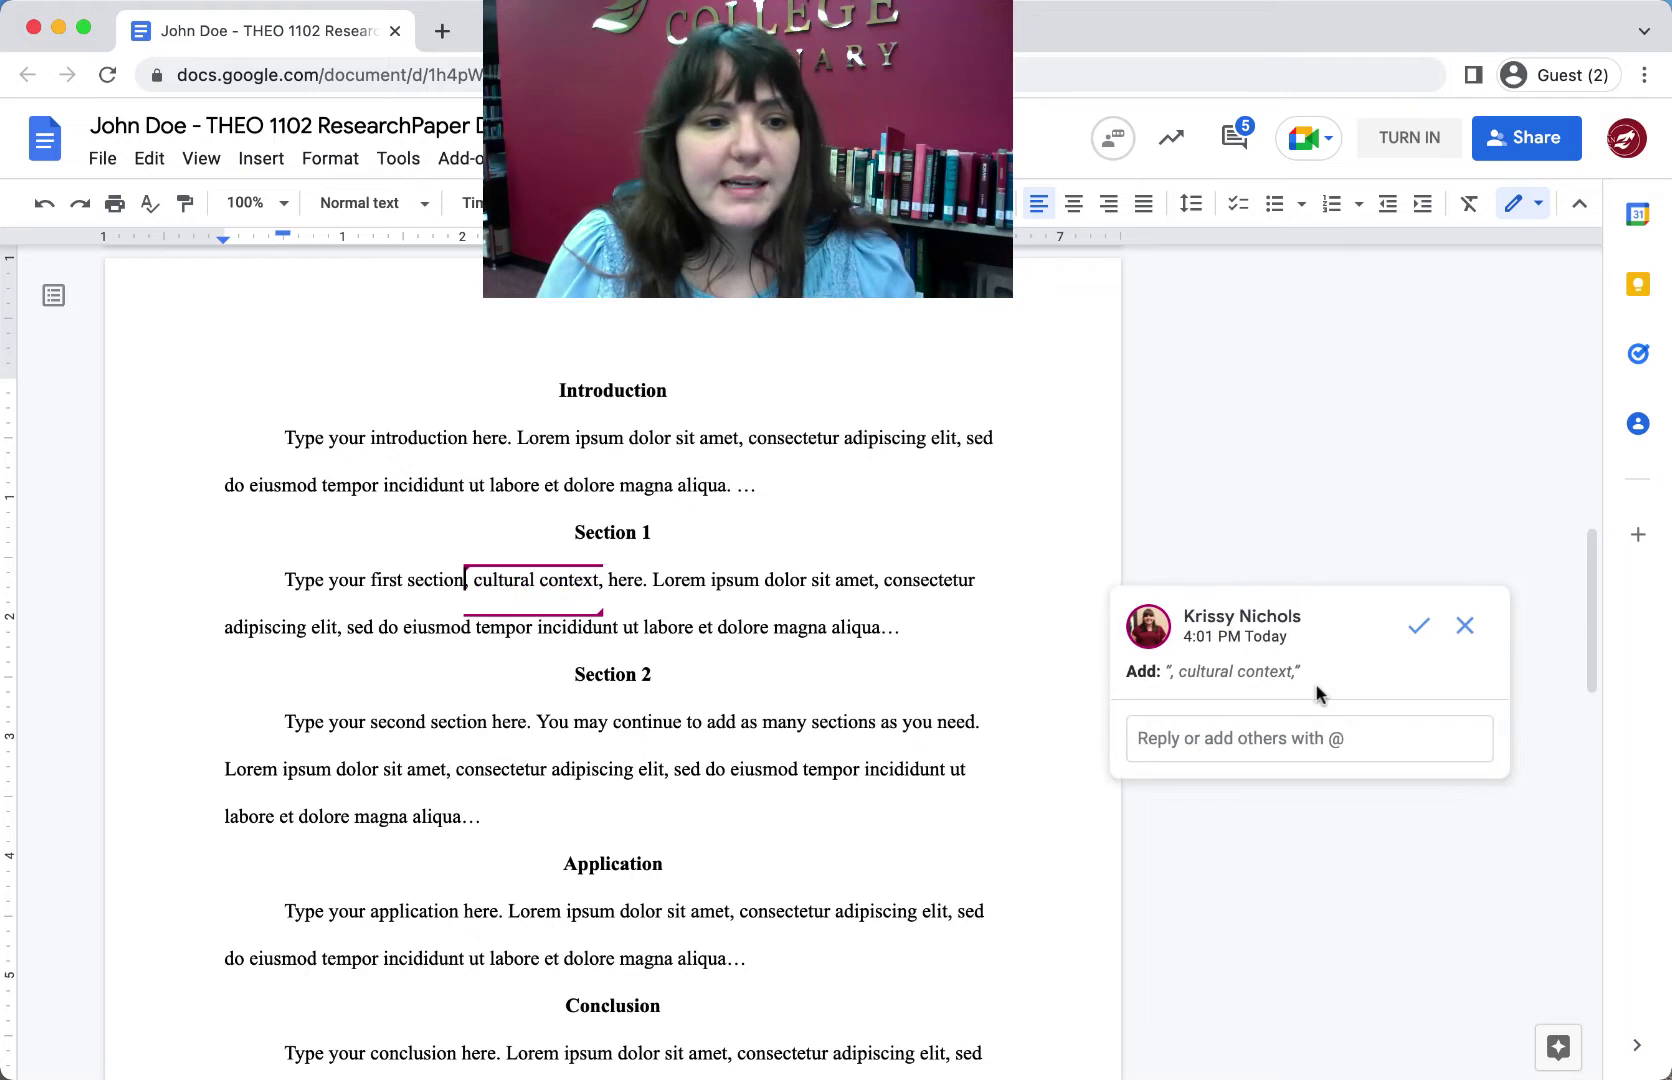
left_click(772, 630)
left_click(413, 588)
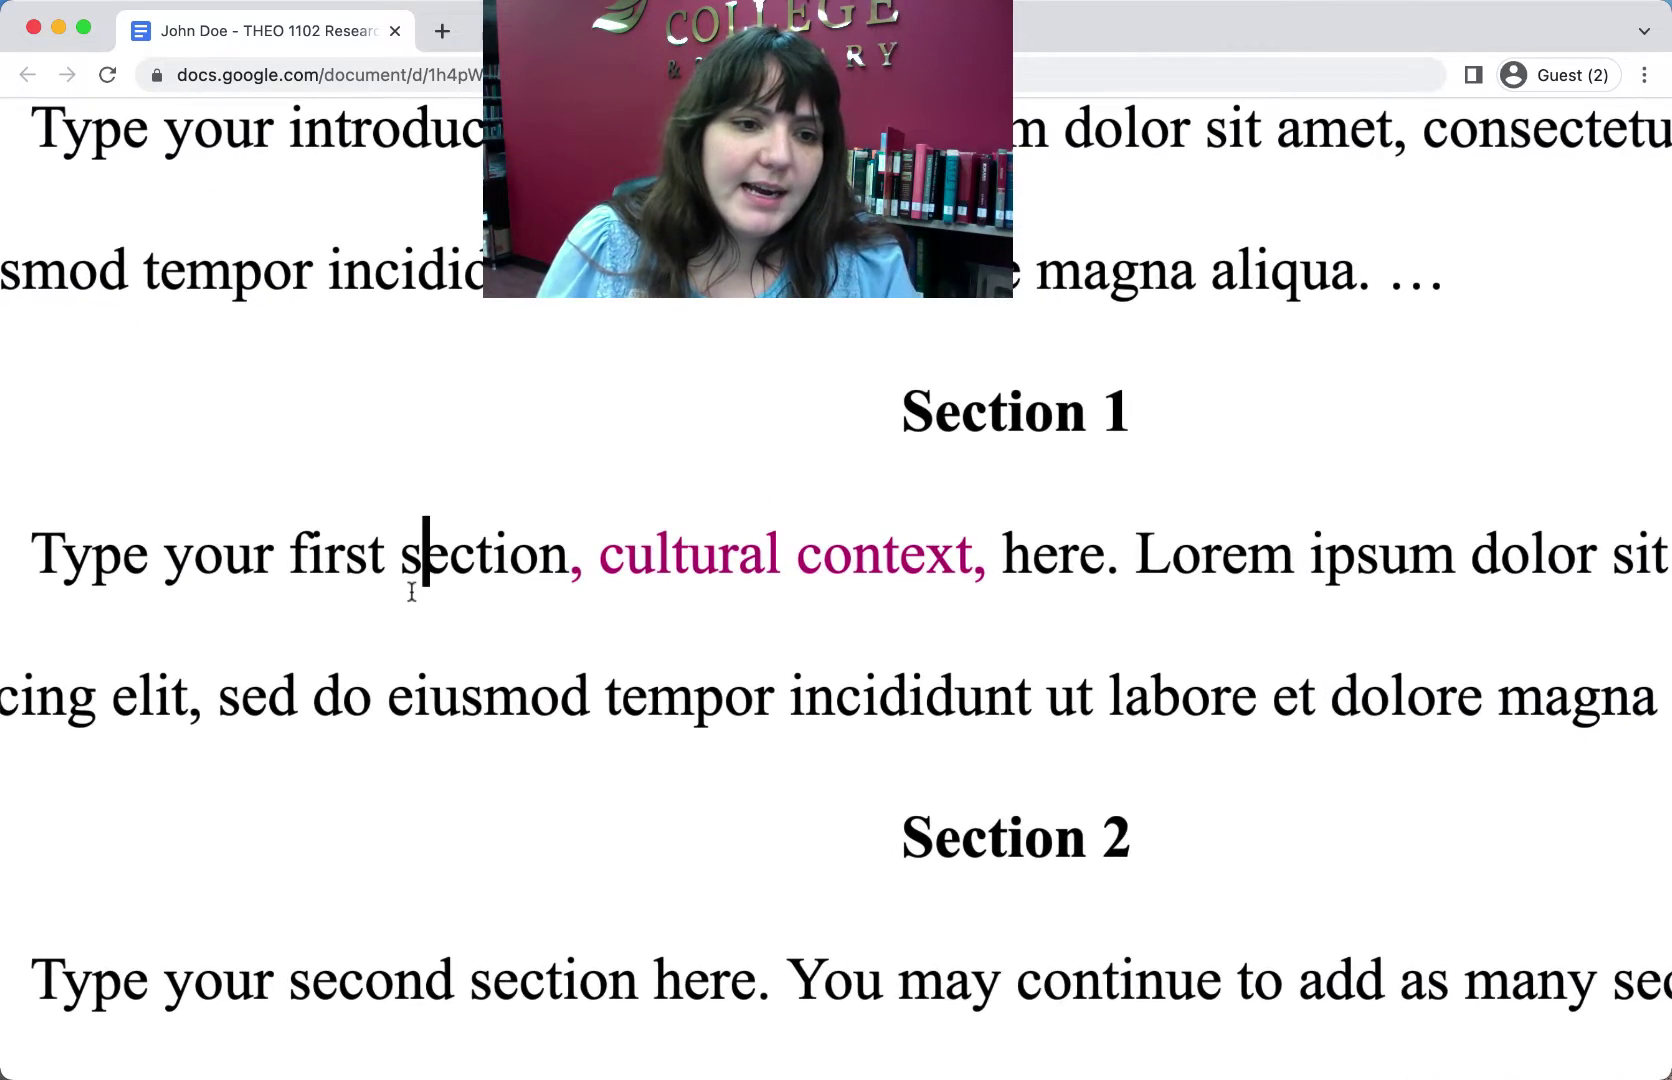
left_click_drag(570, 560, 993, 541)
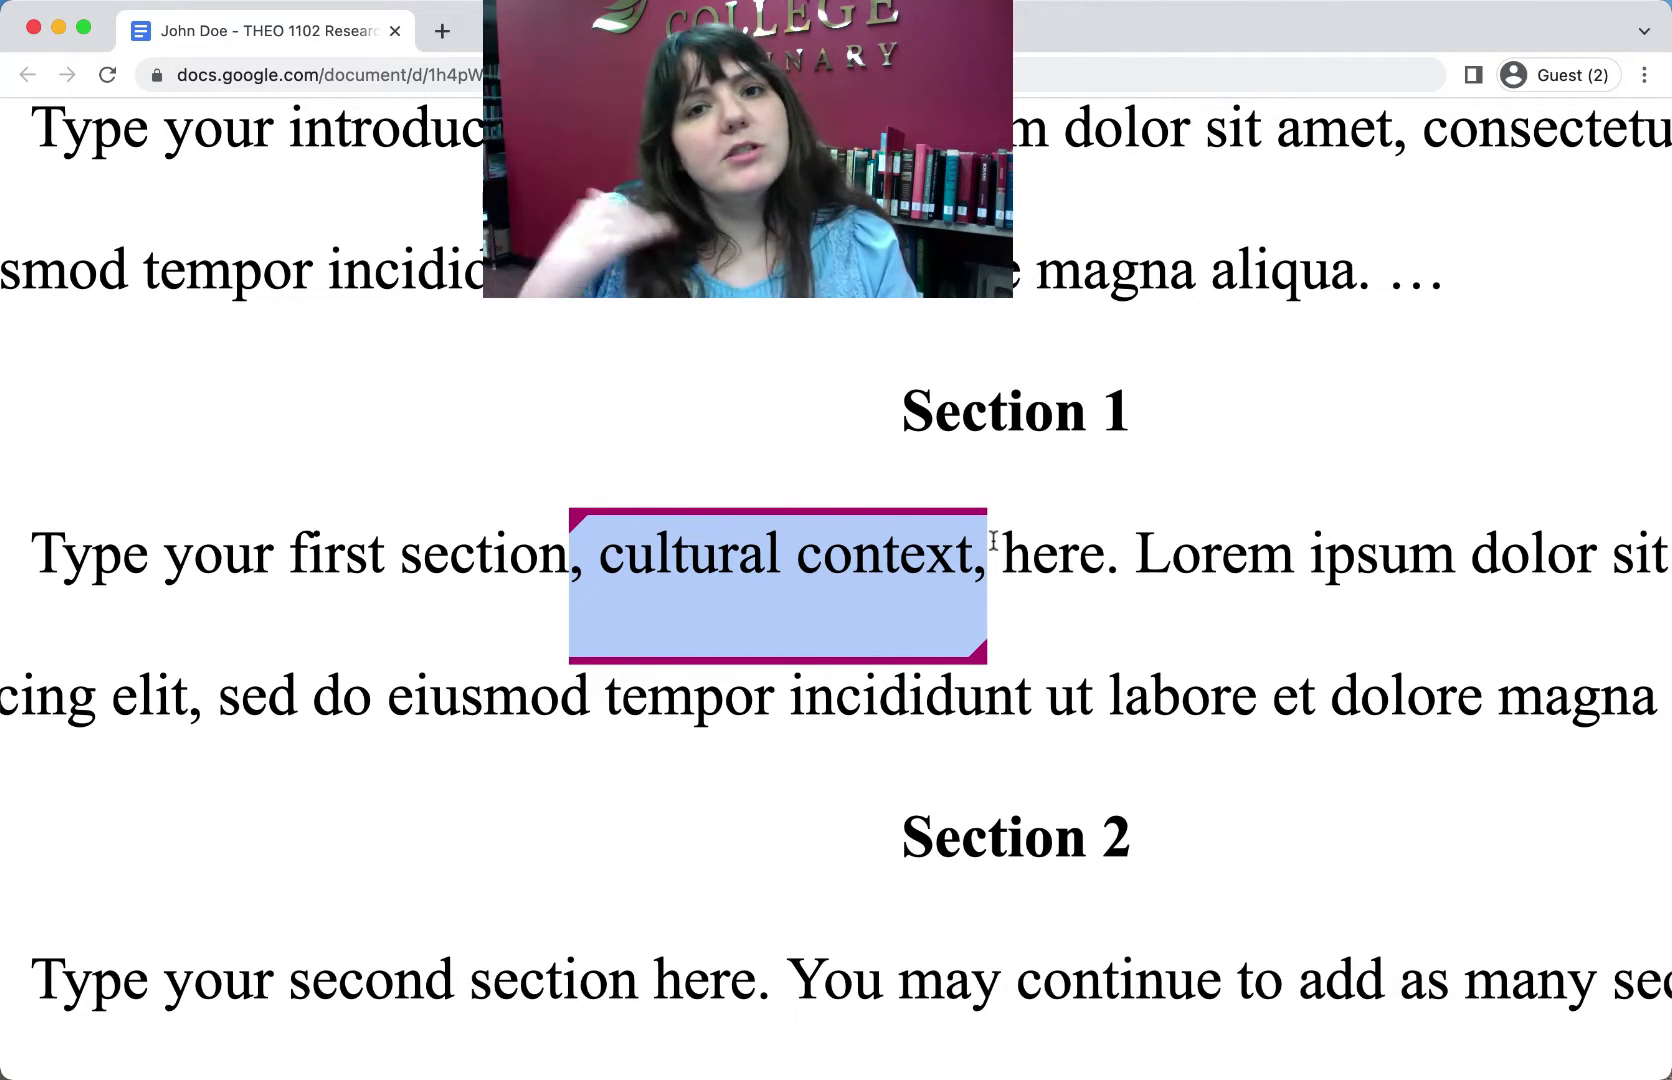
scroll(993, 541, "down", 5)
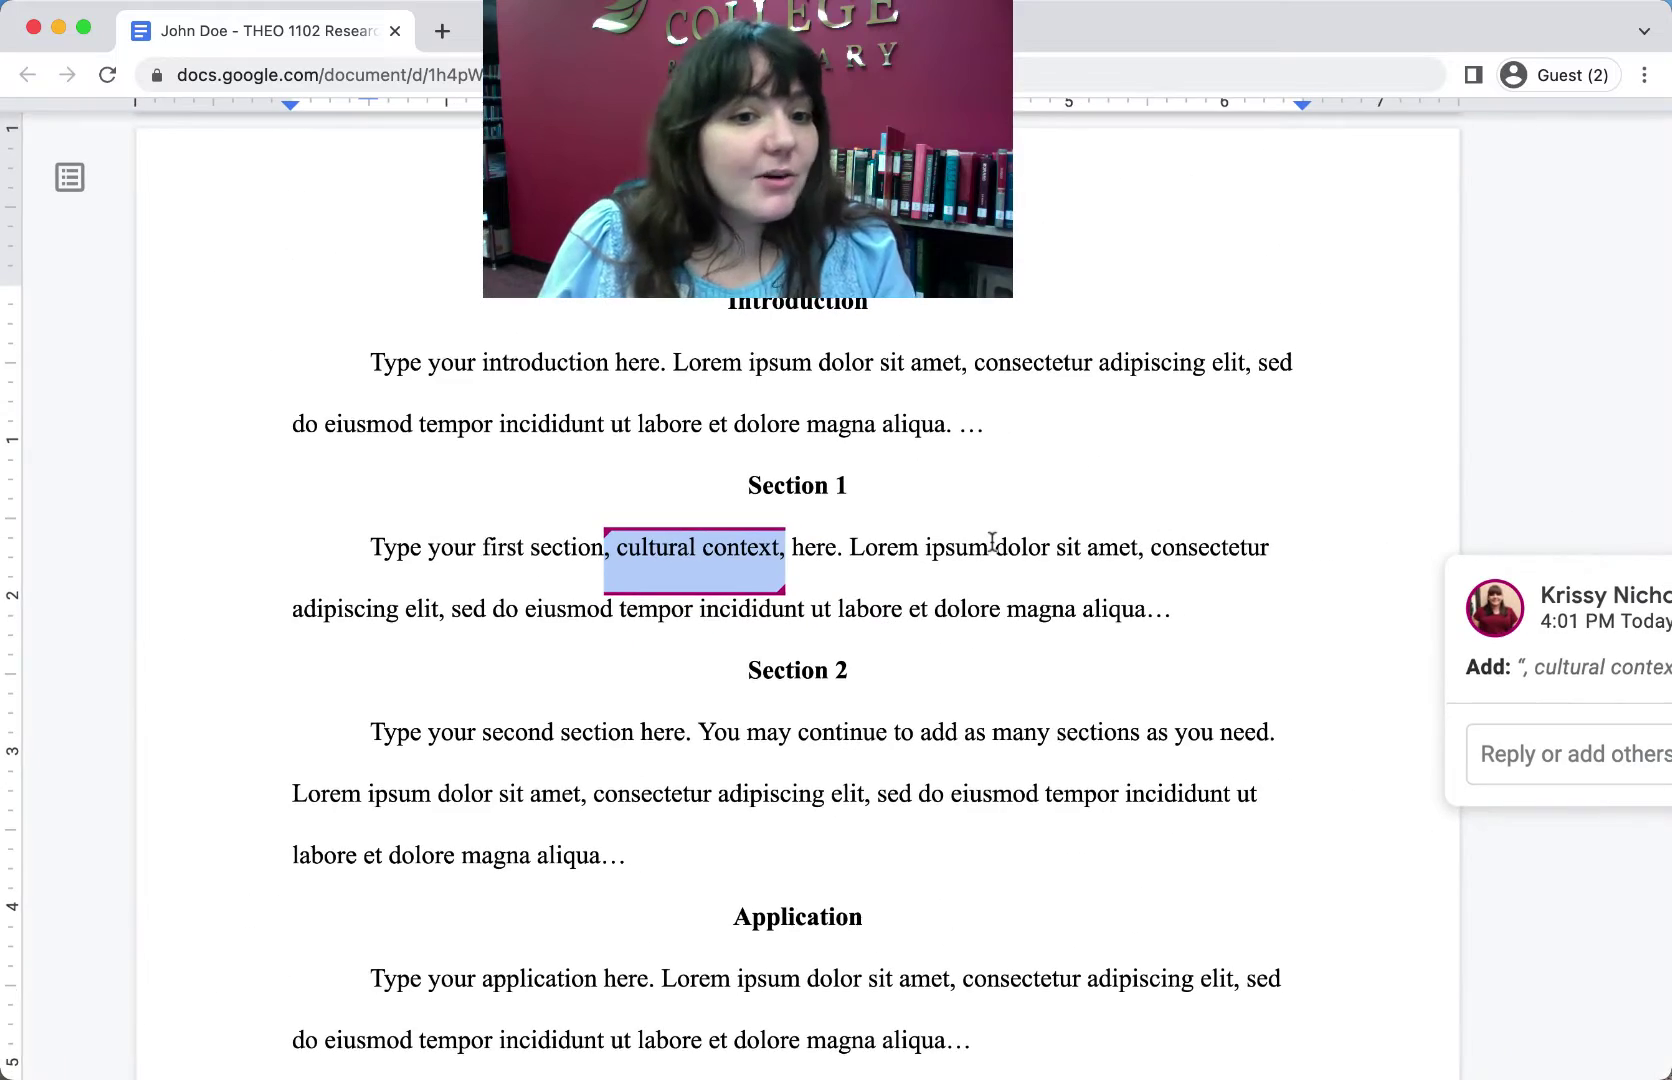
scroll(990, 545, "down", 5)
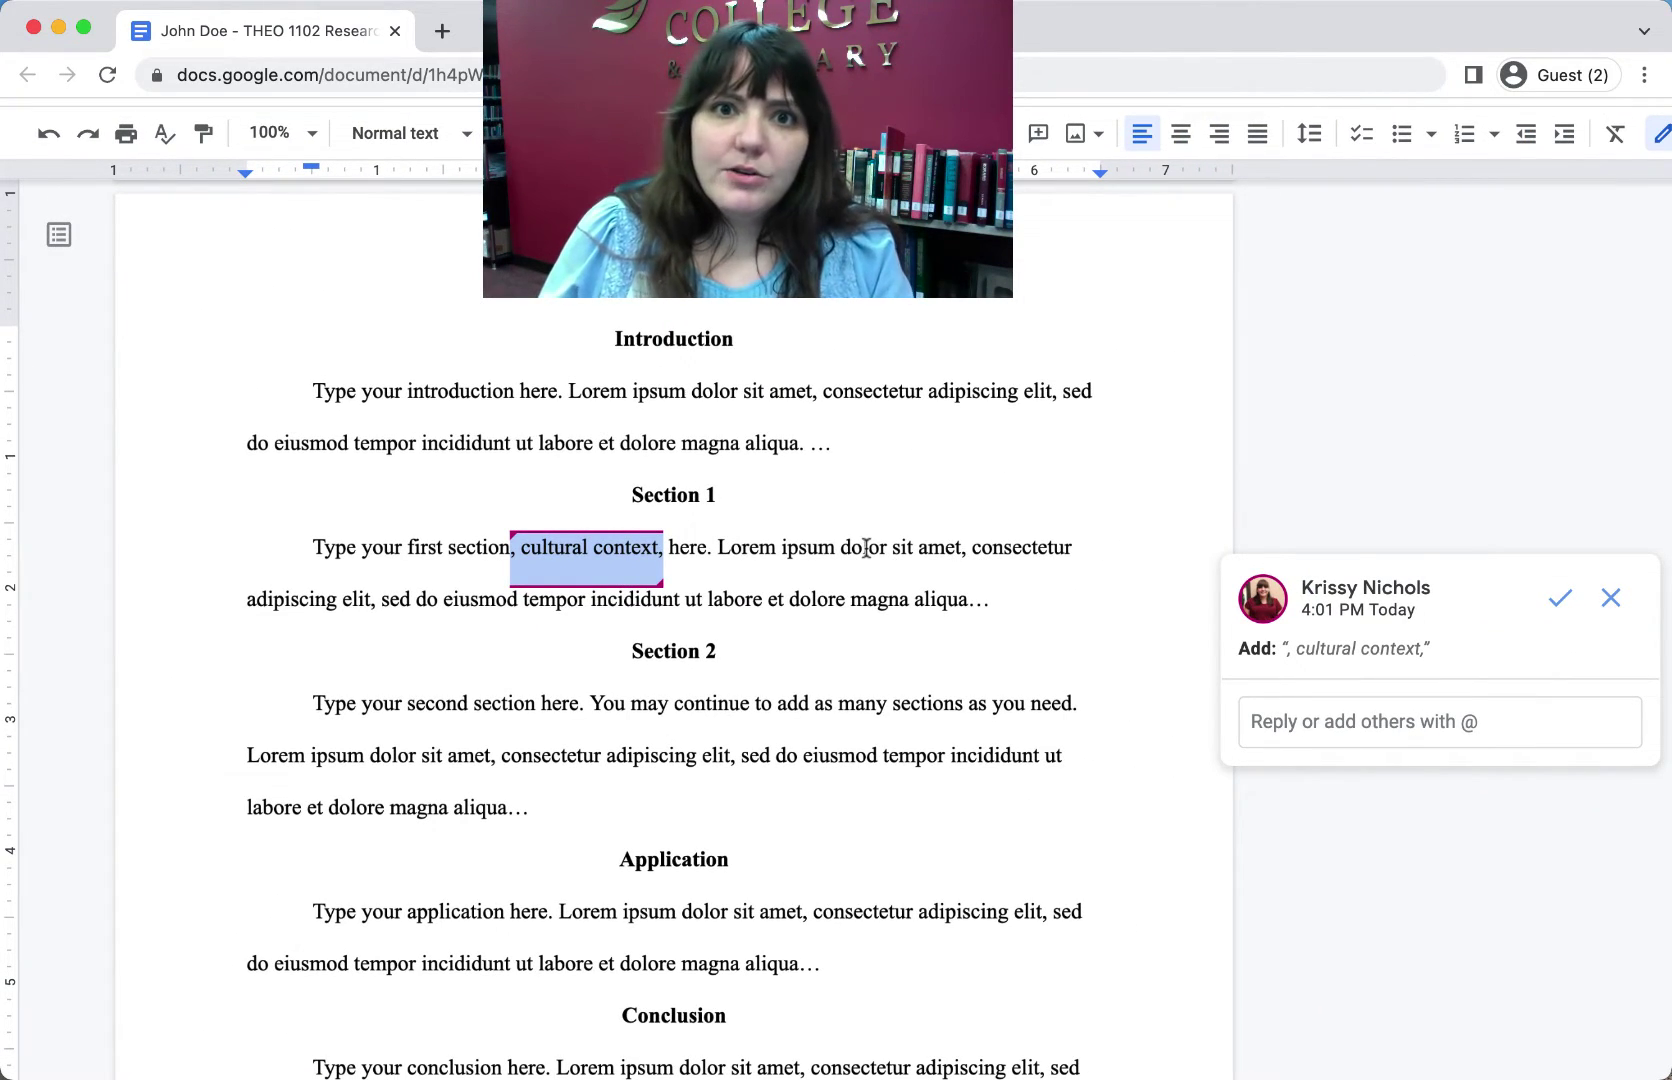
left_click(1560, 597)
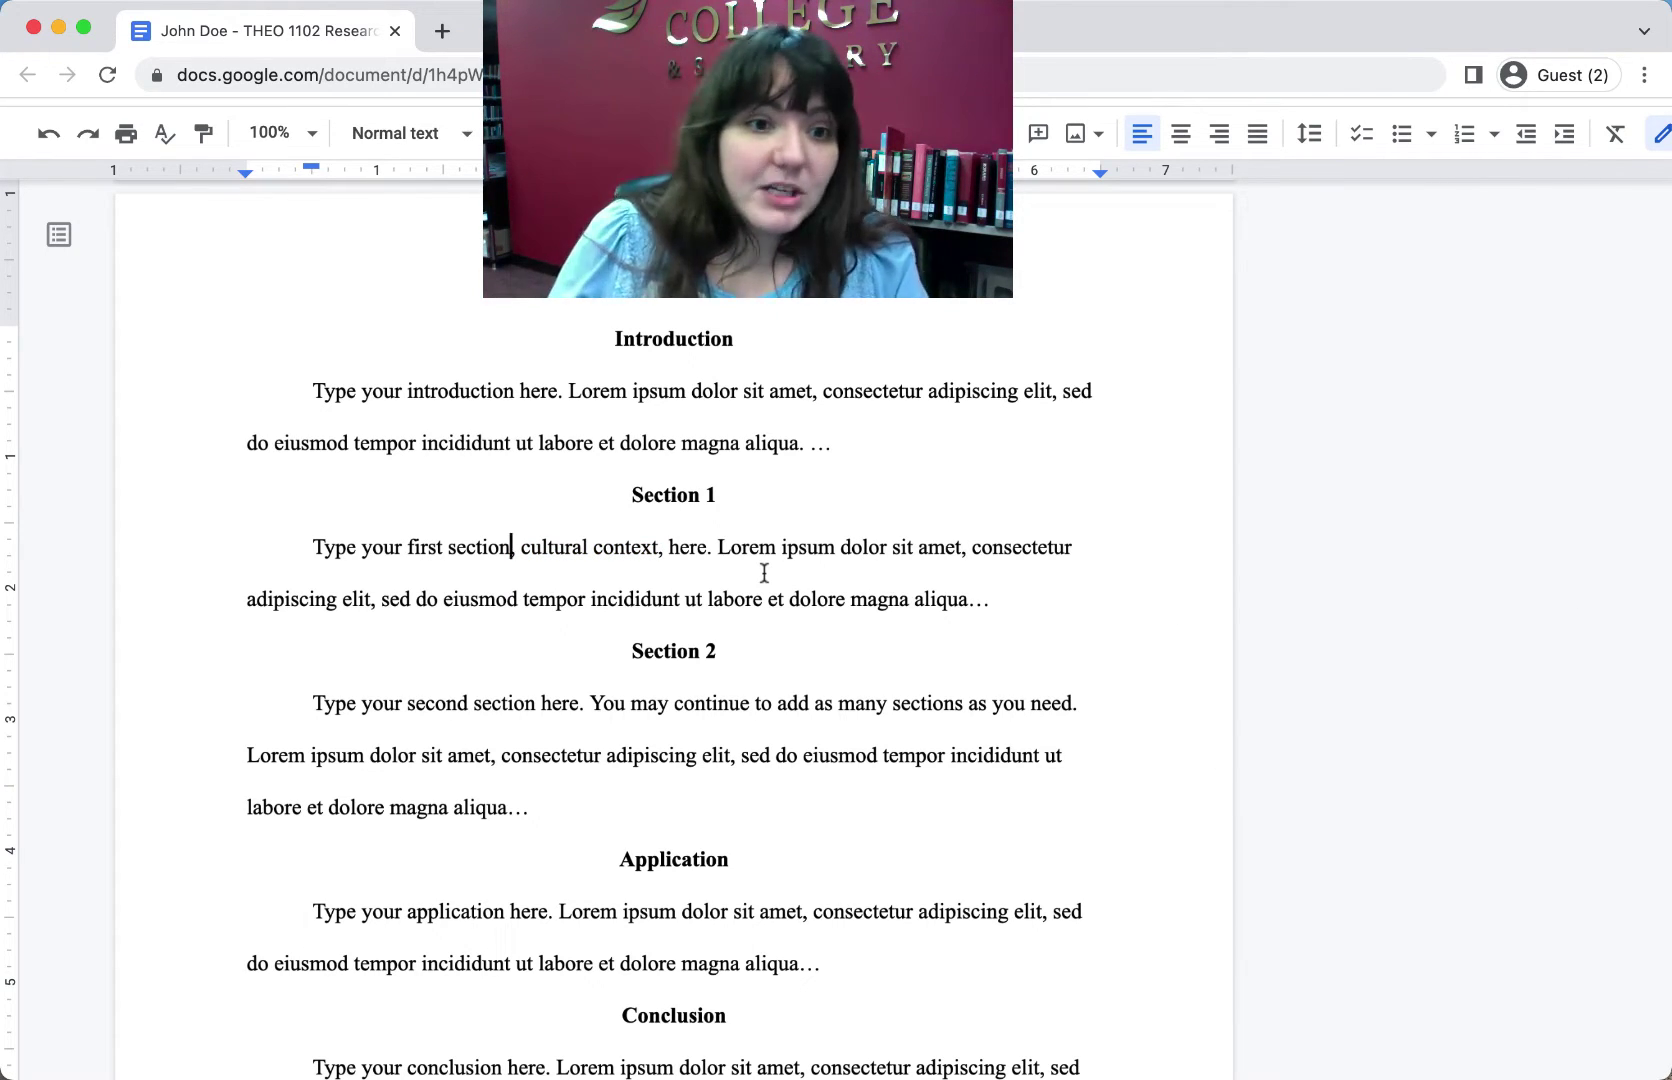
scroll(764, 572, "right", 2)
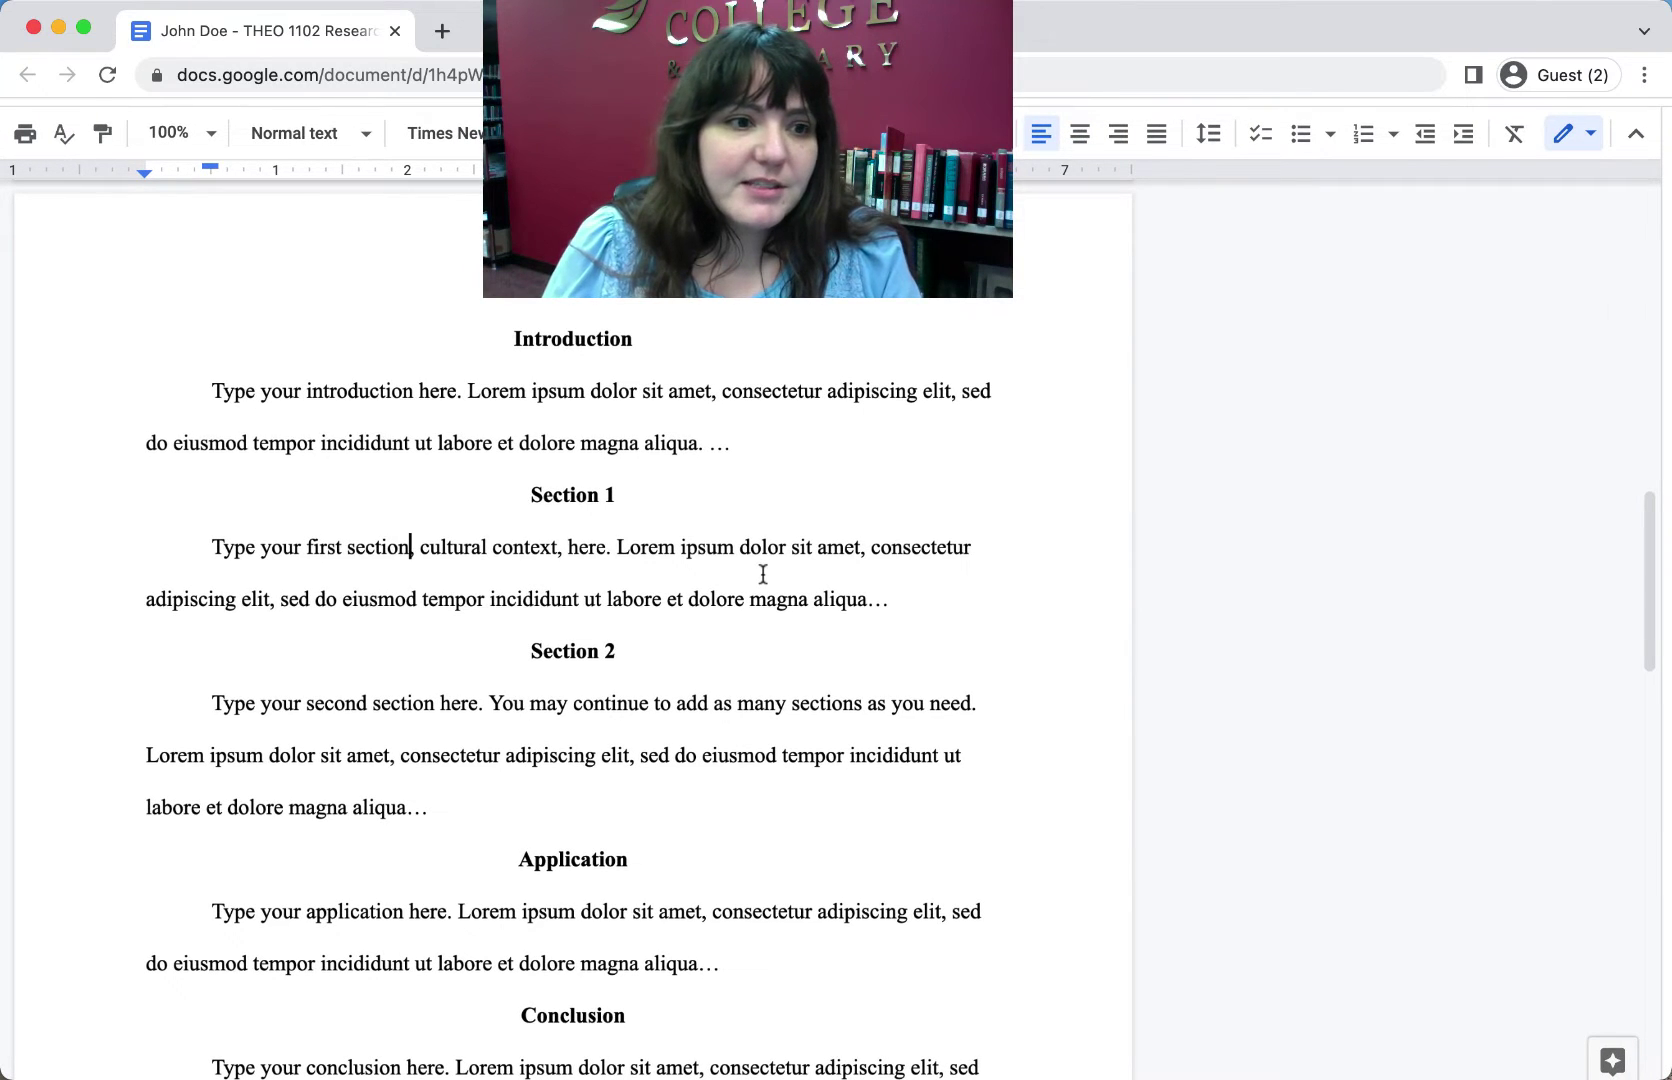
Scroll down to the Bibliography page so its suggestion cards show in the margin.
scroll(763, 574, "left", 1)
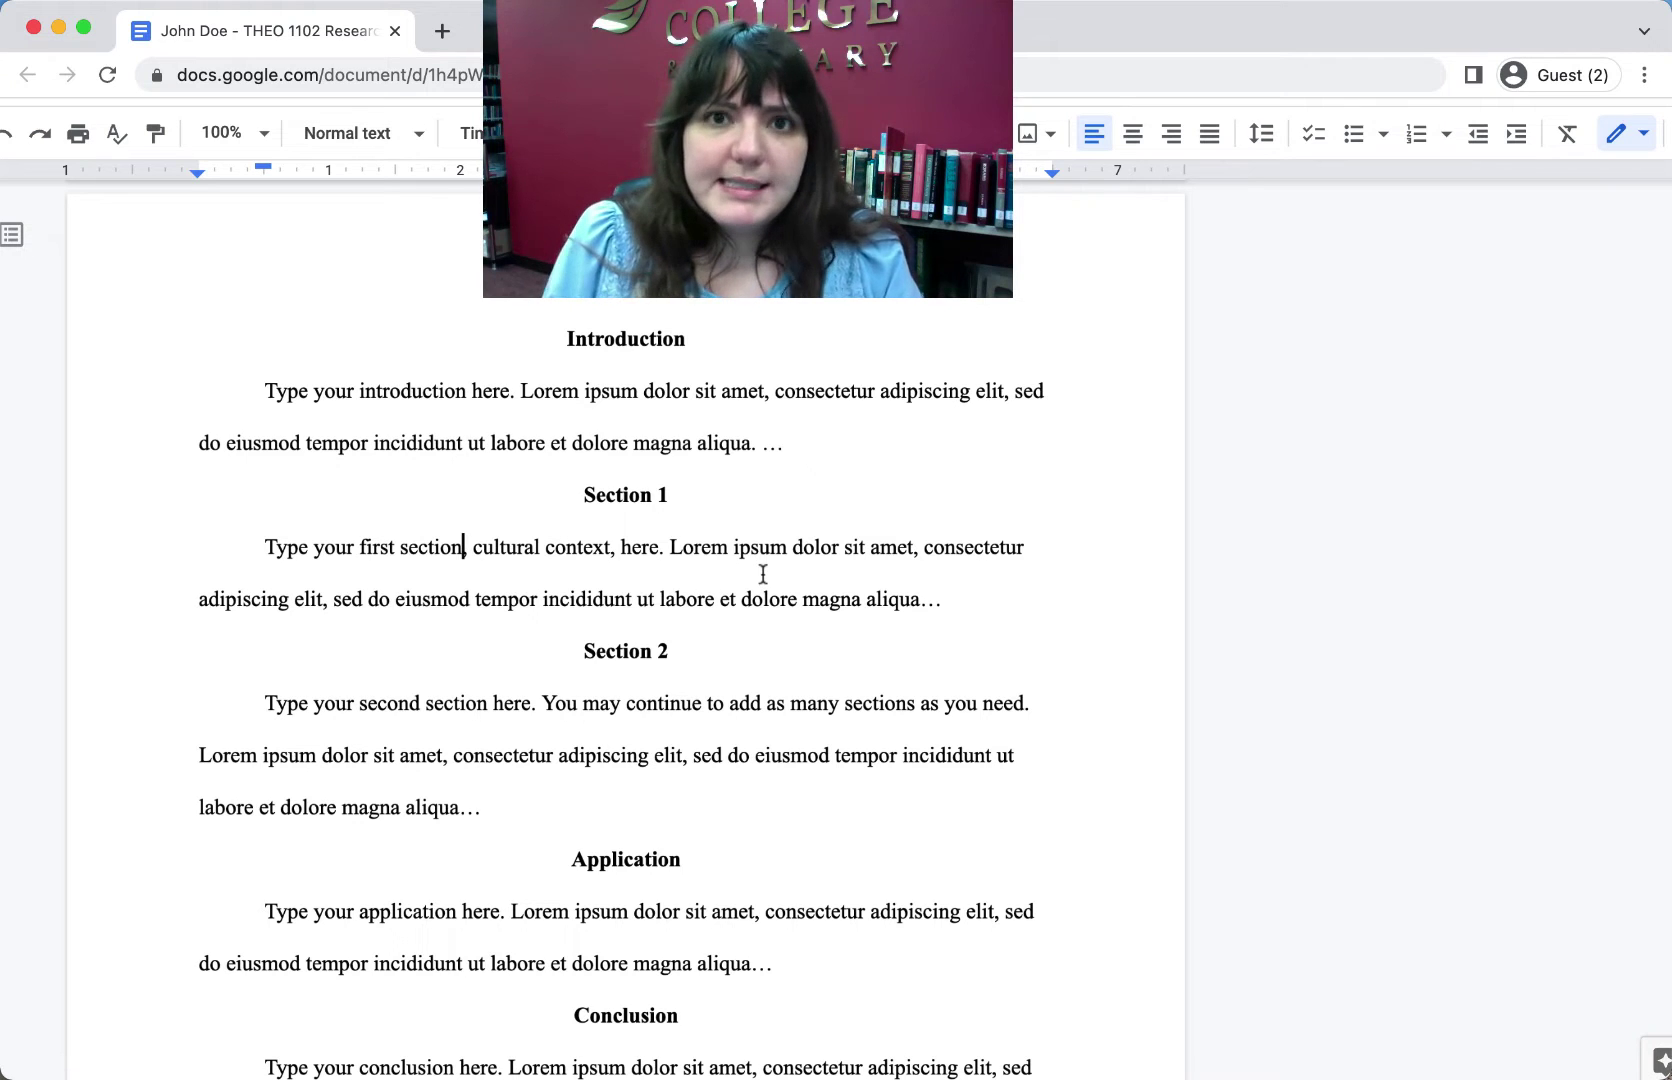
scroll(763, 574, "down", 12)
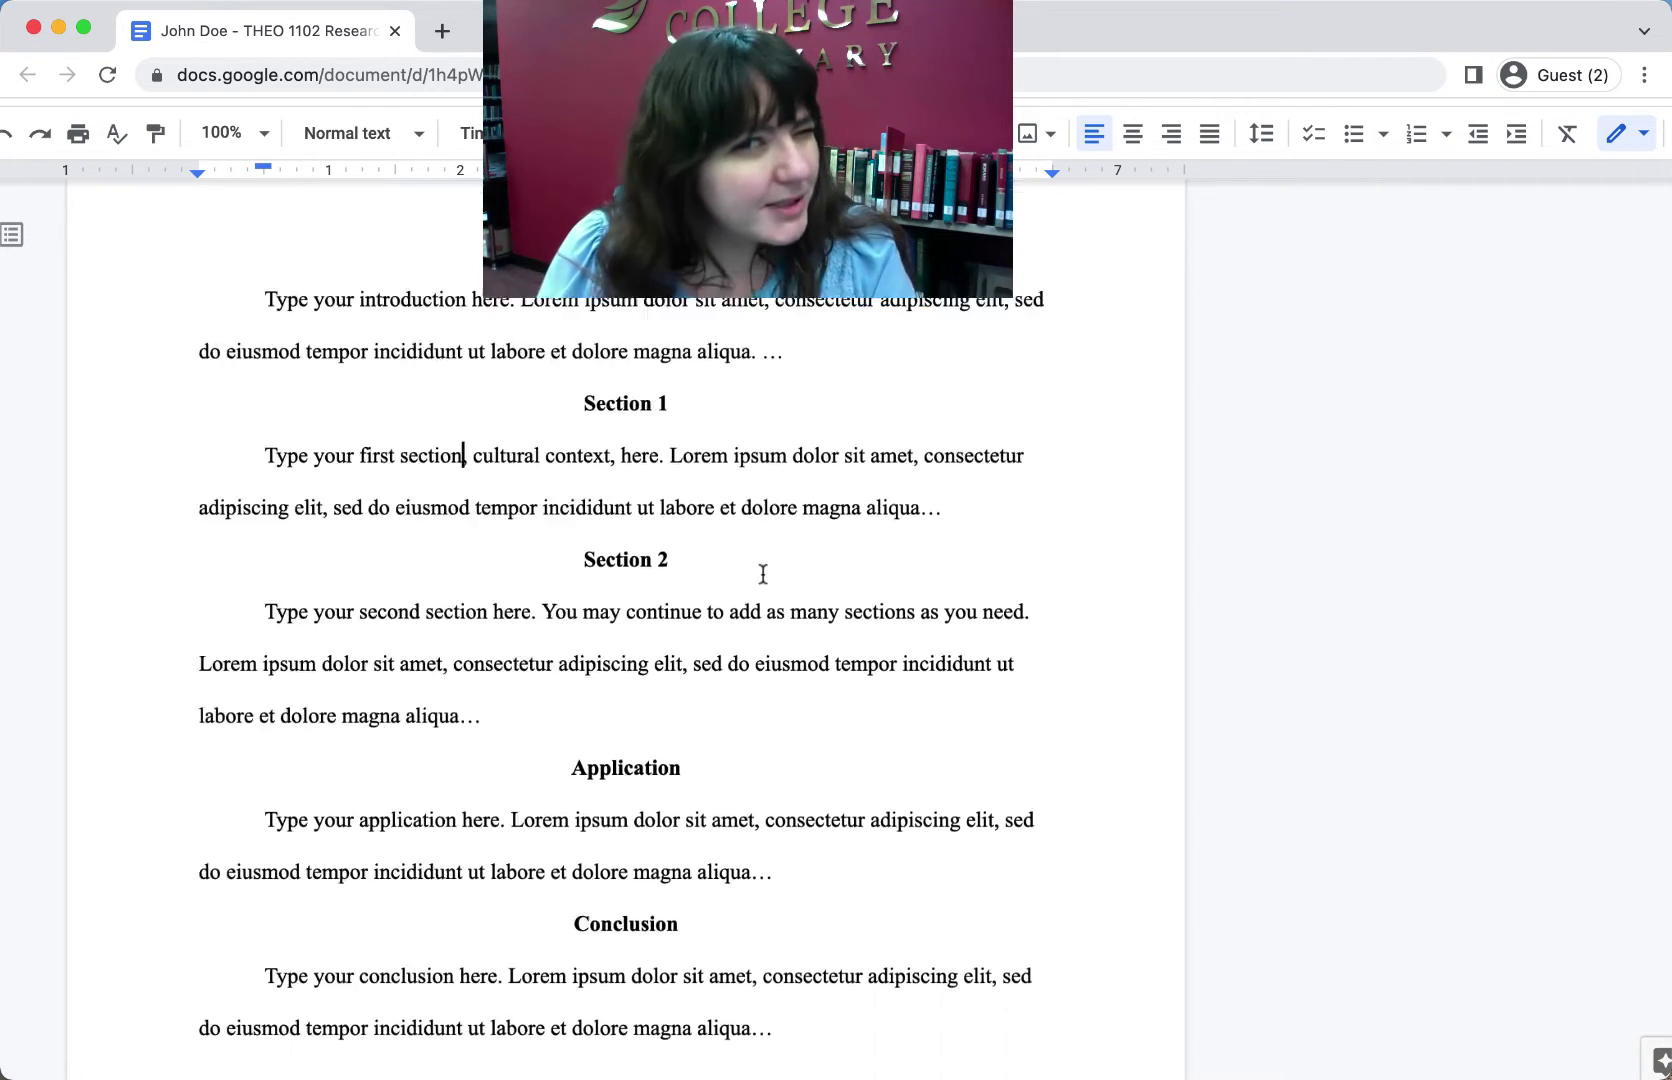
scroll(763, 574, "down", 1)
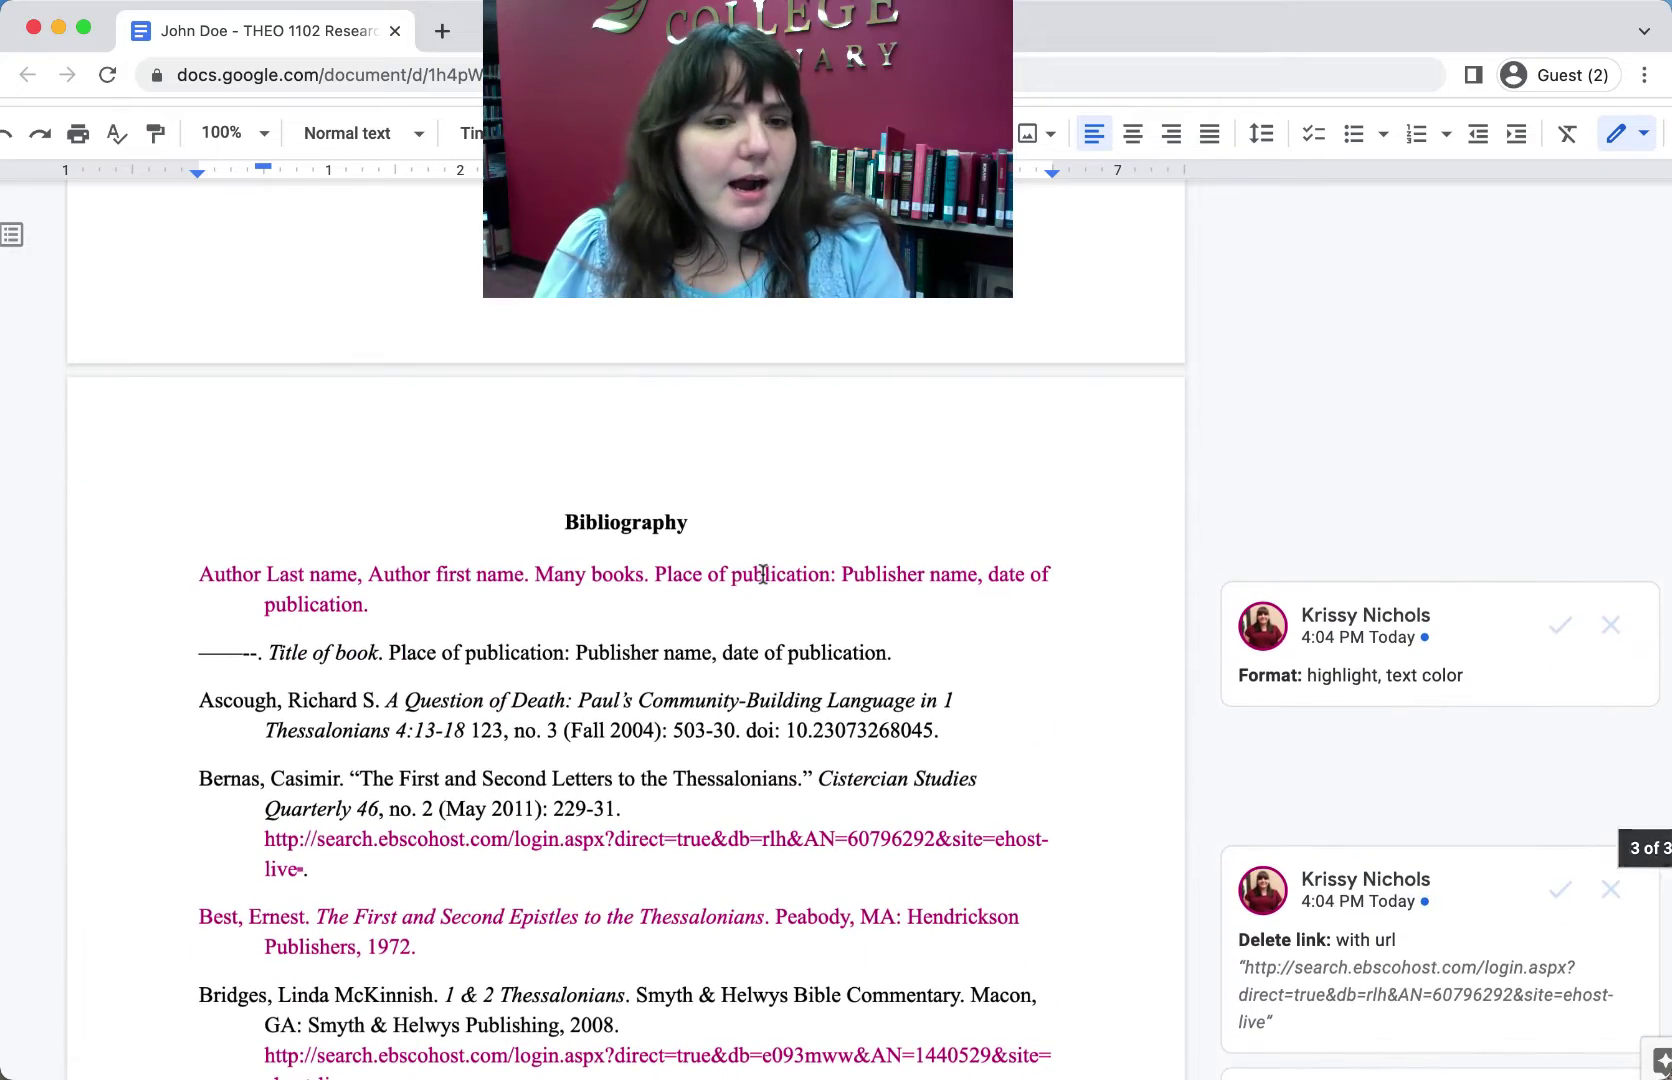
scroll(763, 574, "down", 2)
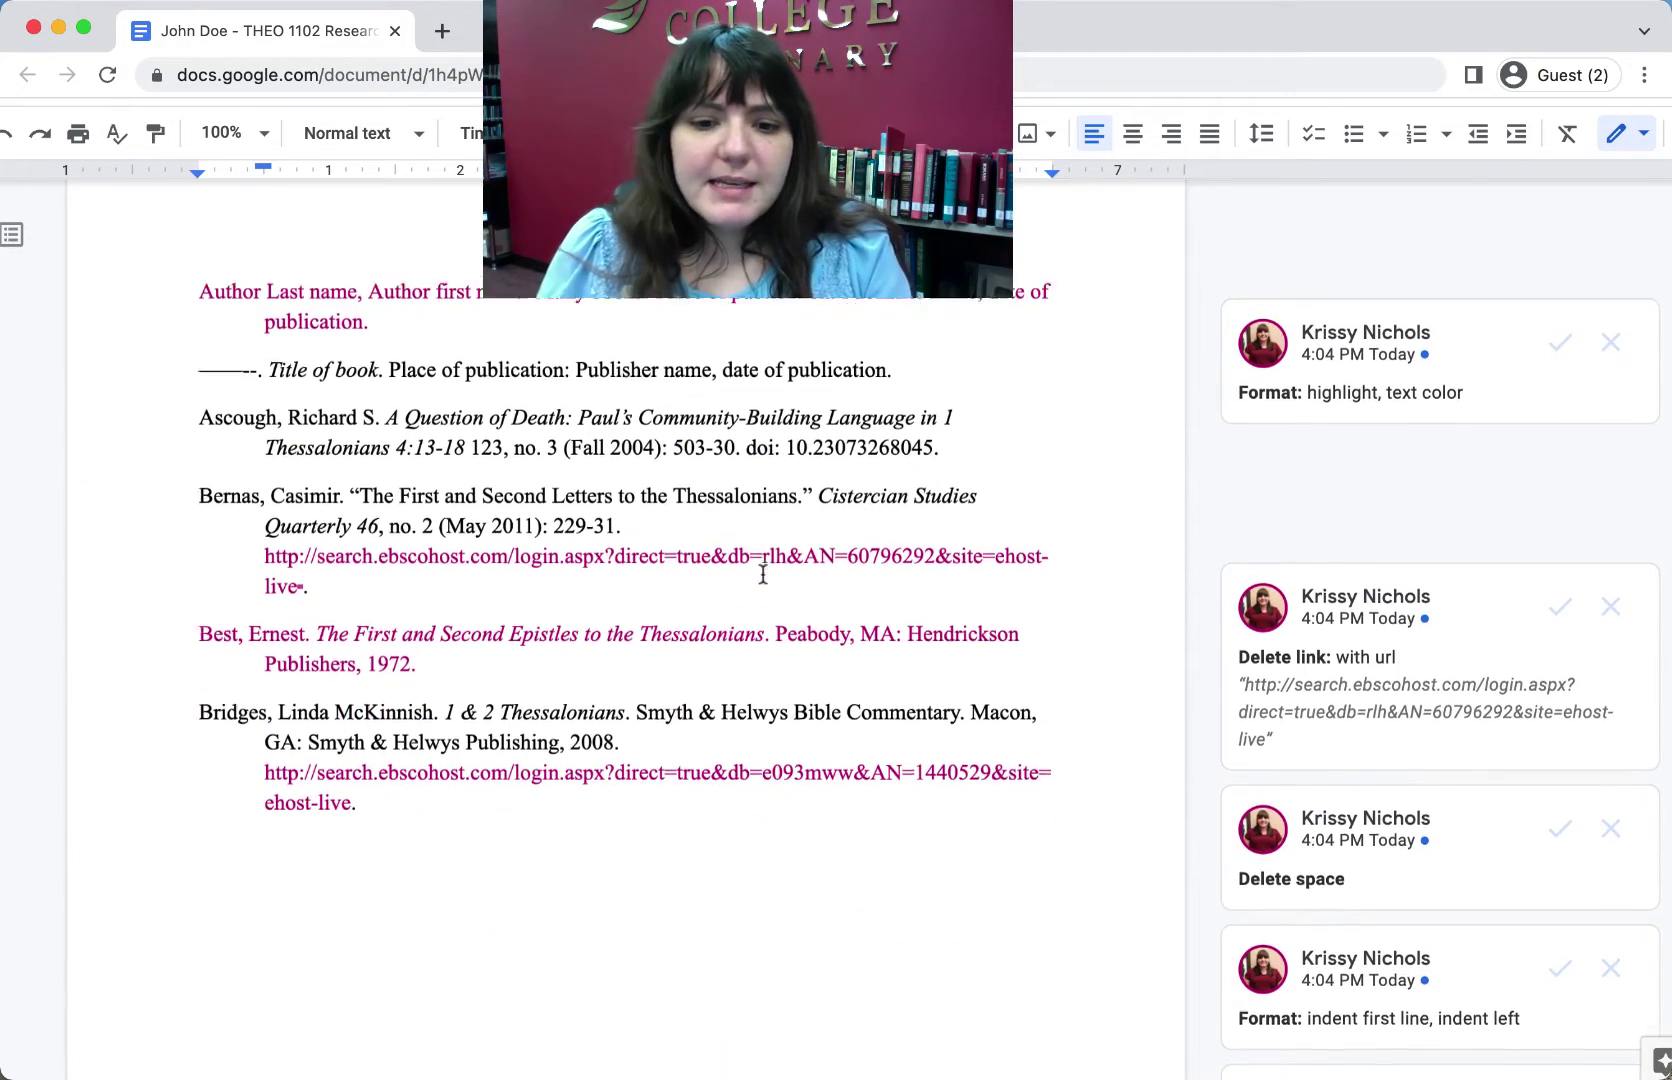
scroll(763, 574, "down", 6)
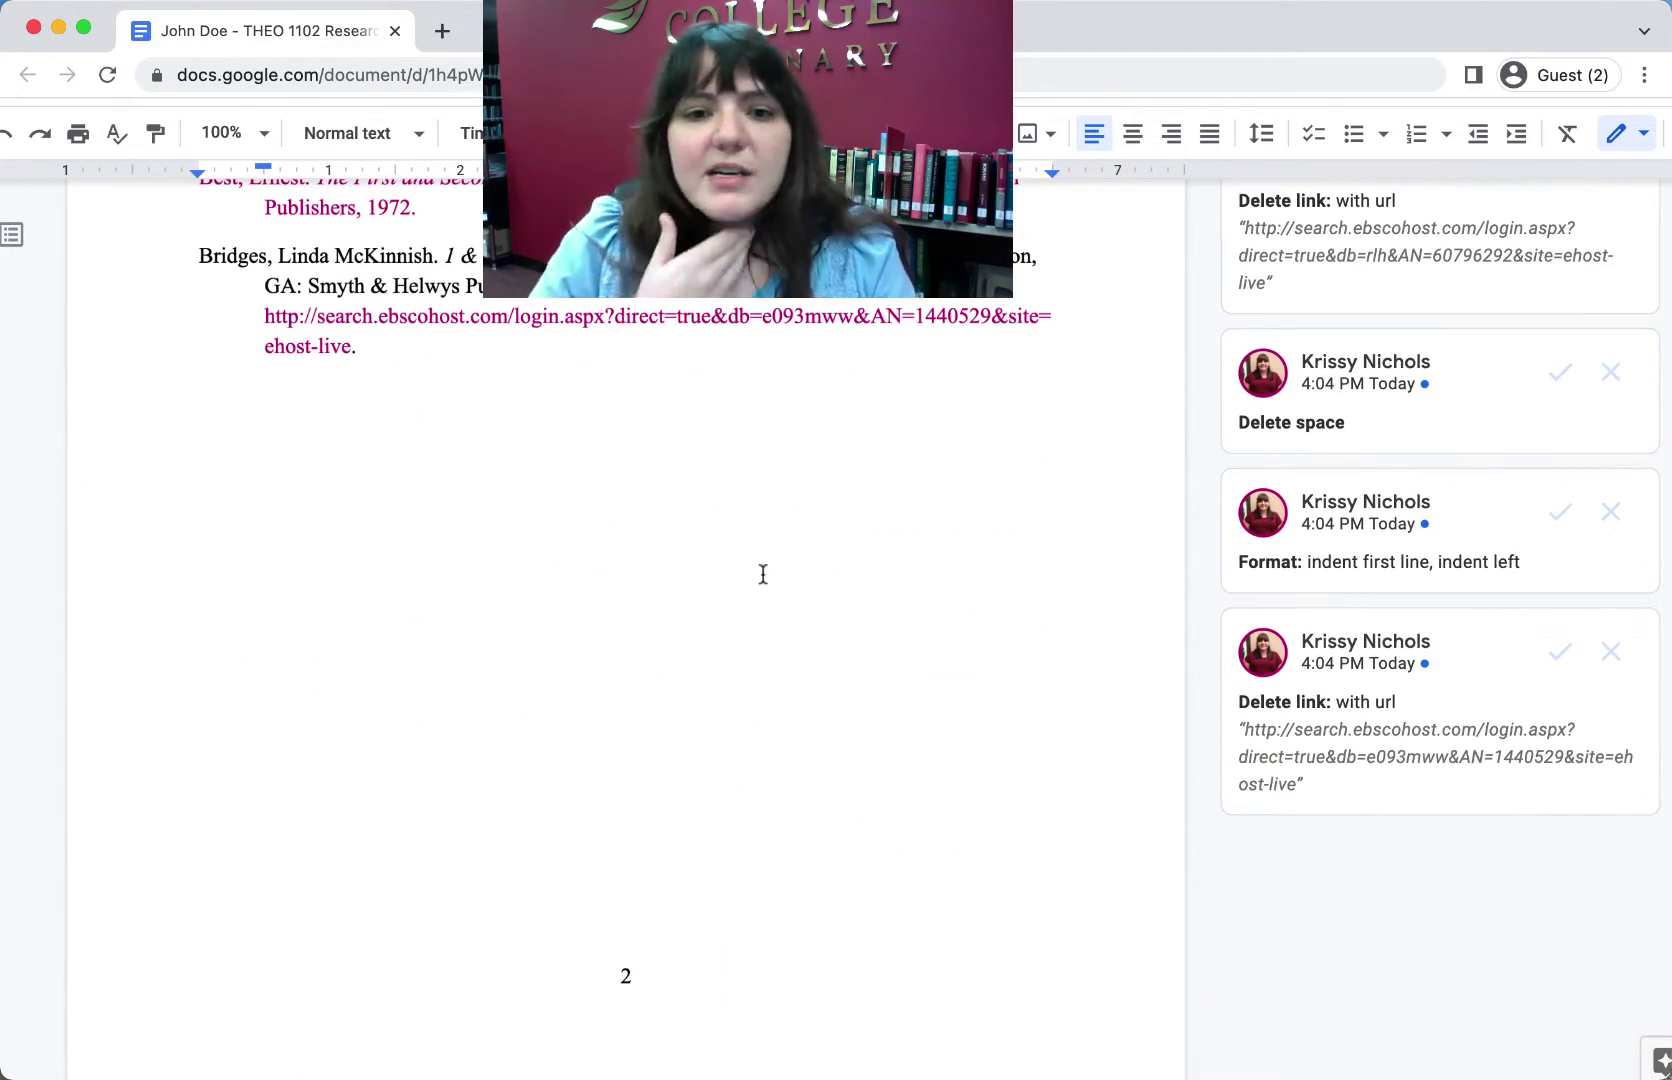
scroll(763, 574, "up", 5)
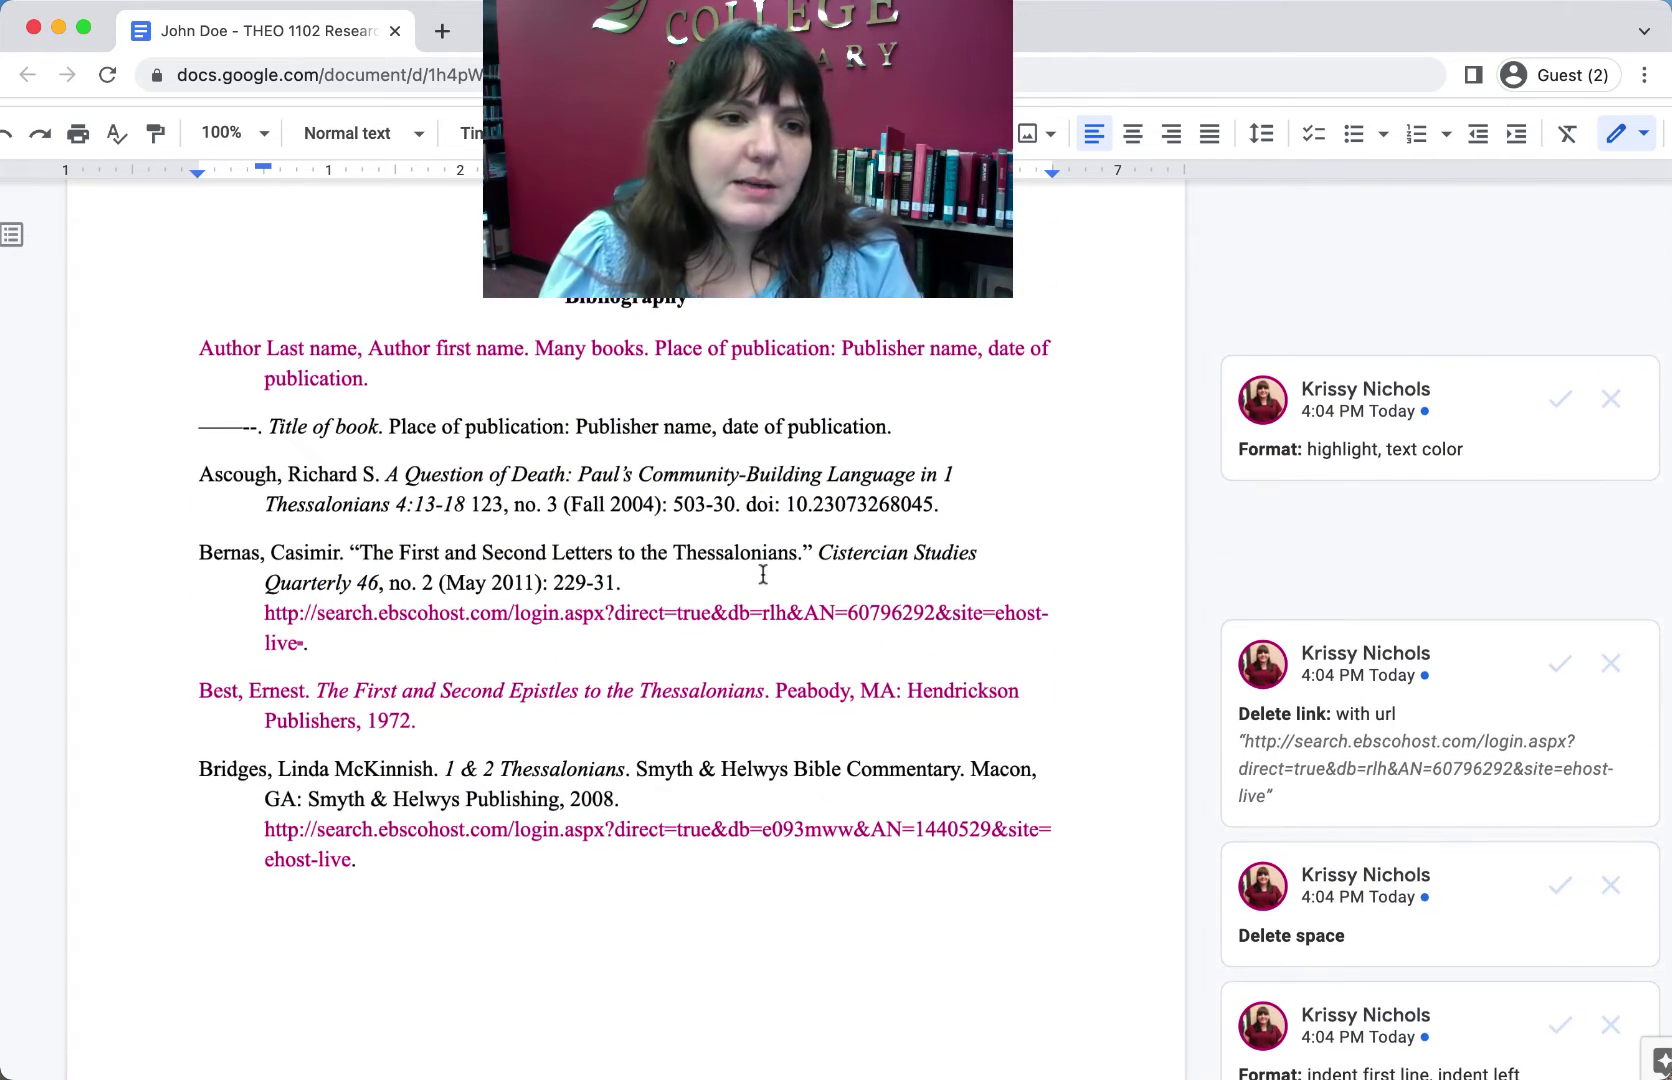
Accept the highlight and text-colour change on the first bibliography entry.
mouse_move(1380, 472)
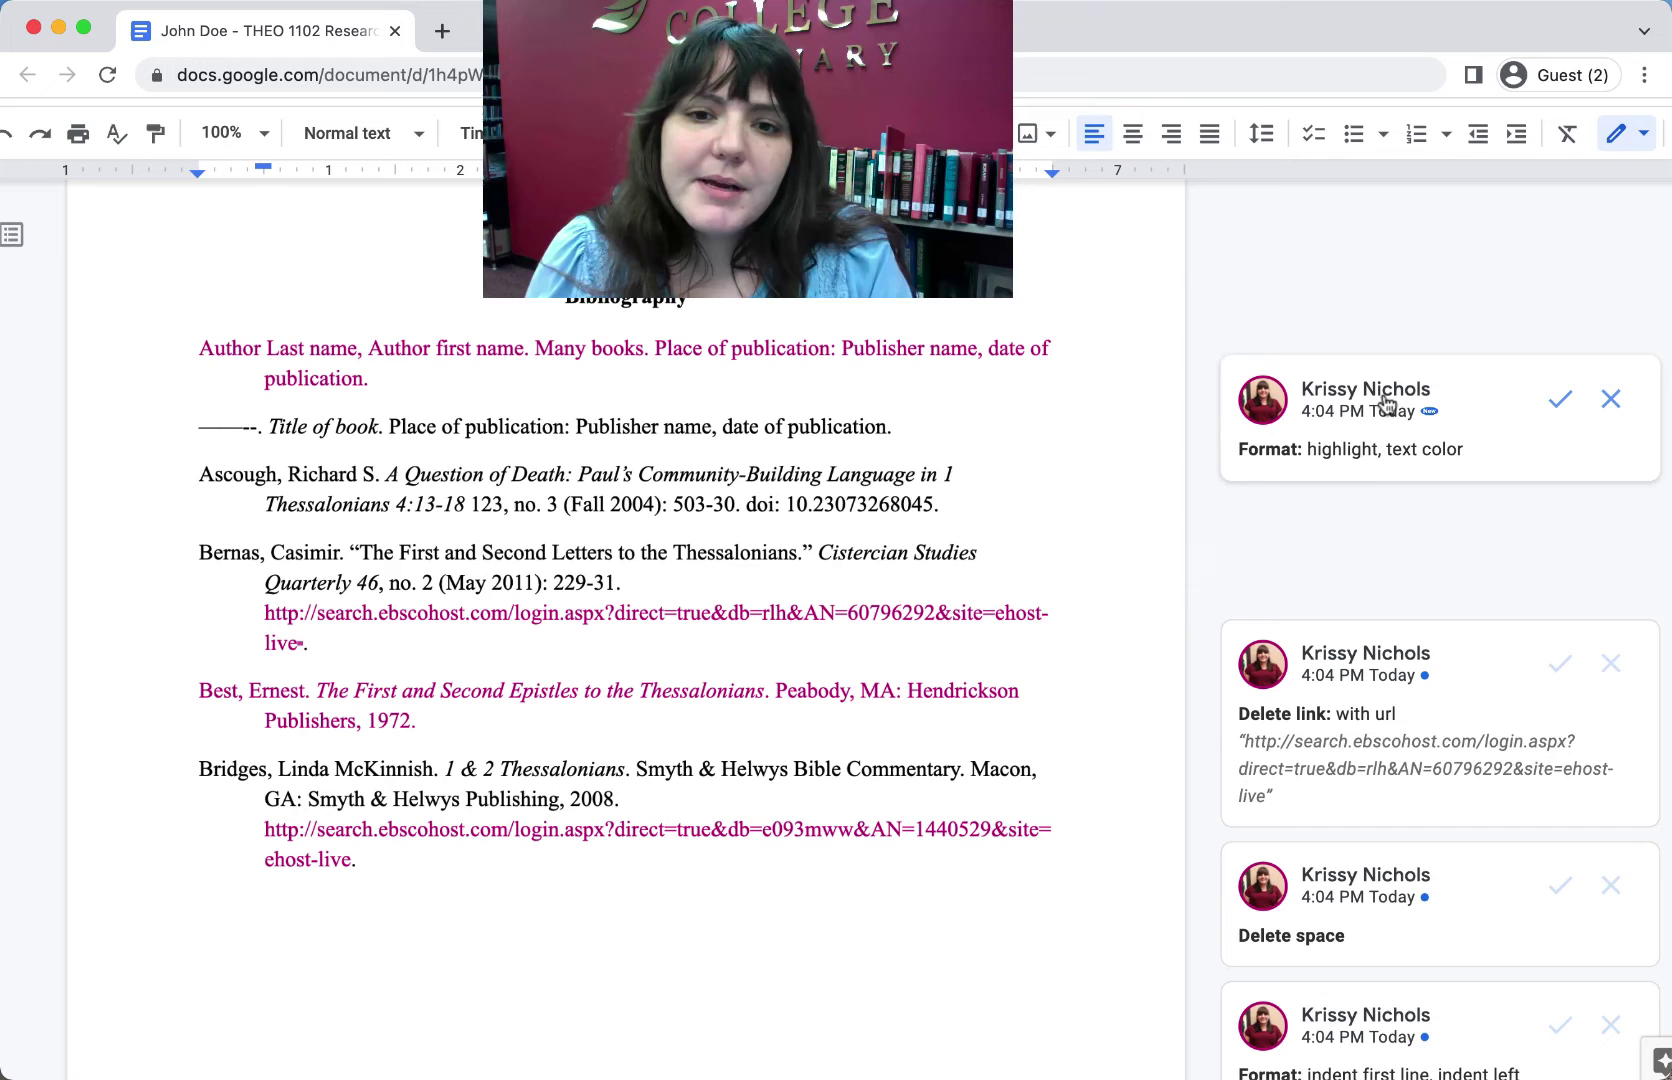
left_click(1379, 471)
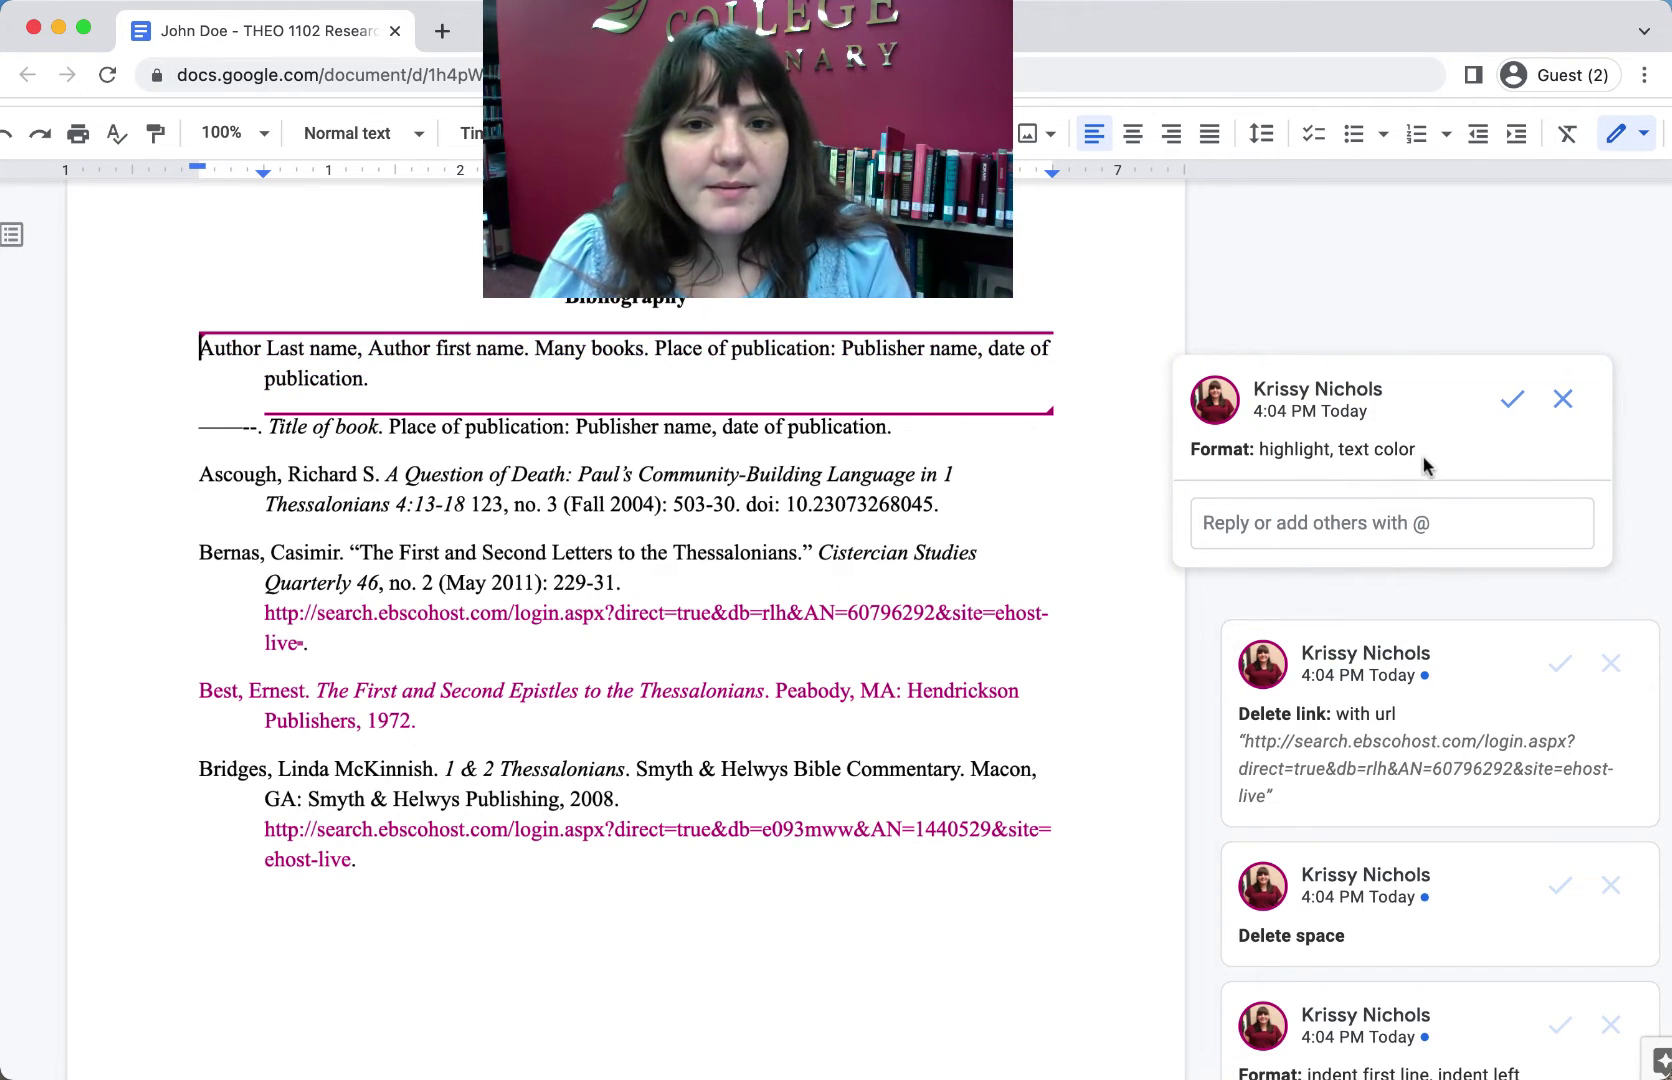
left_click(1575, 402)
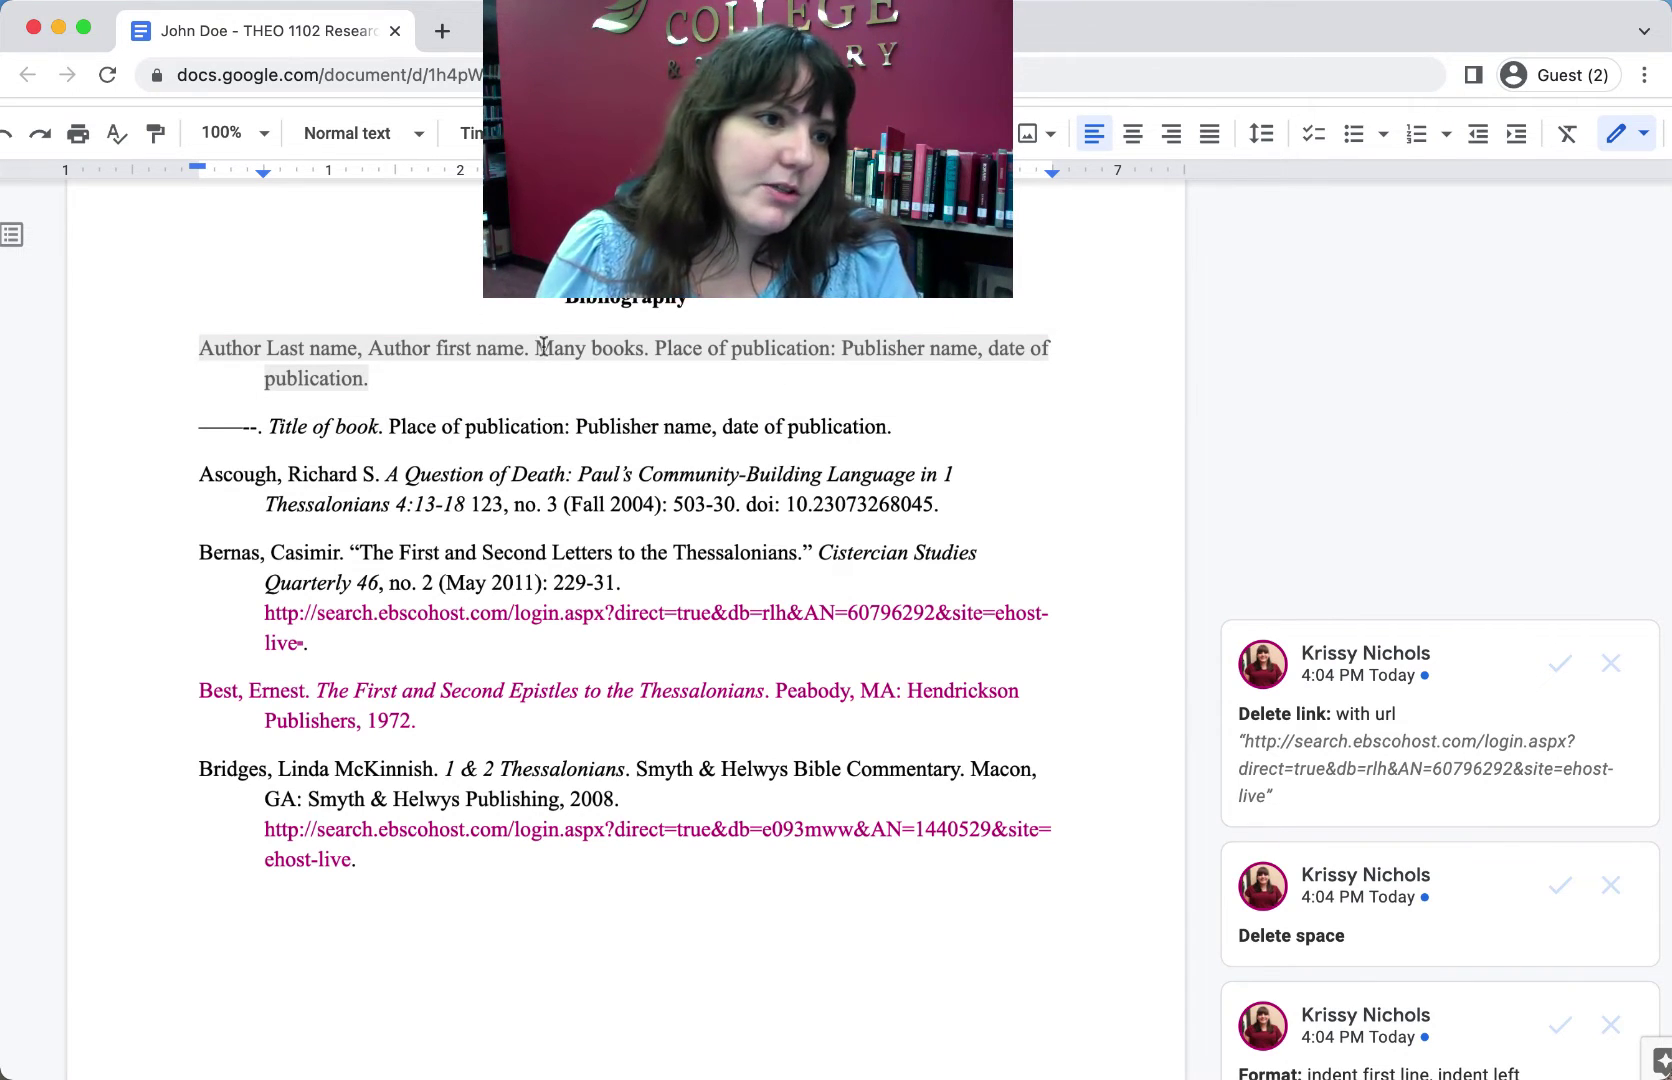
left_click(13, 146)
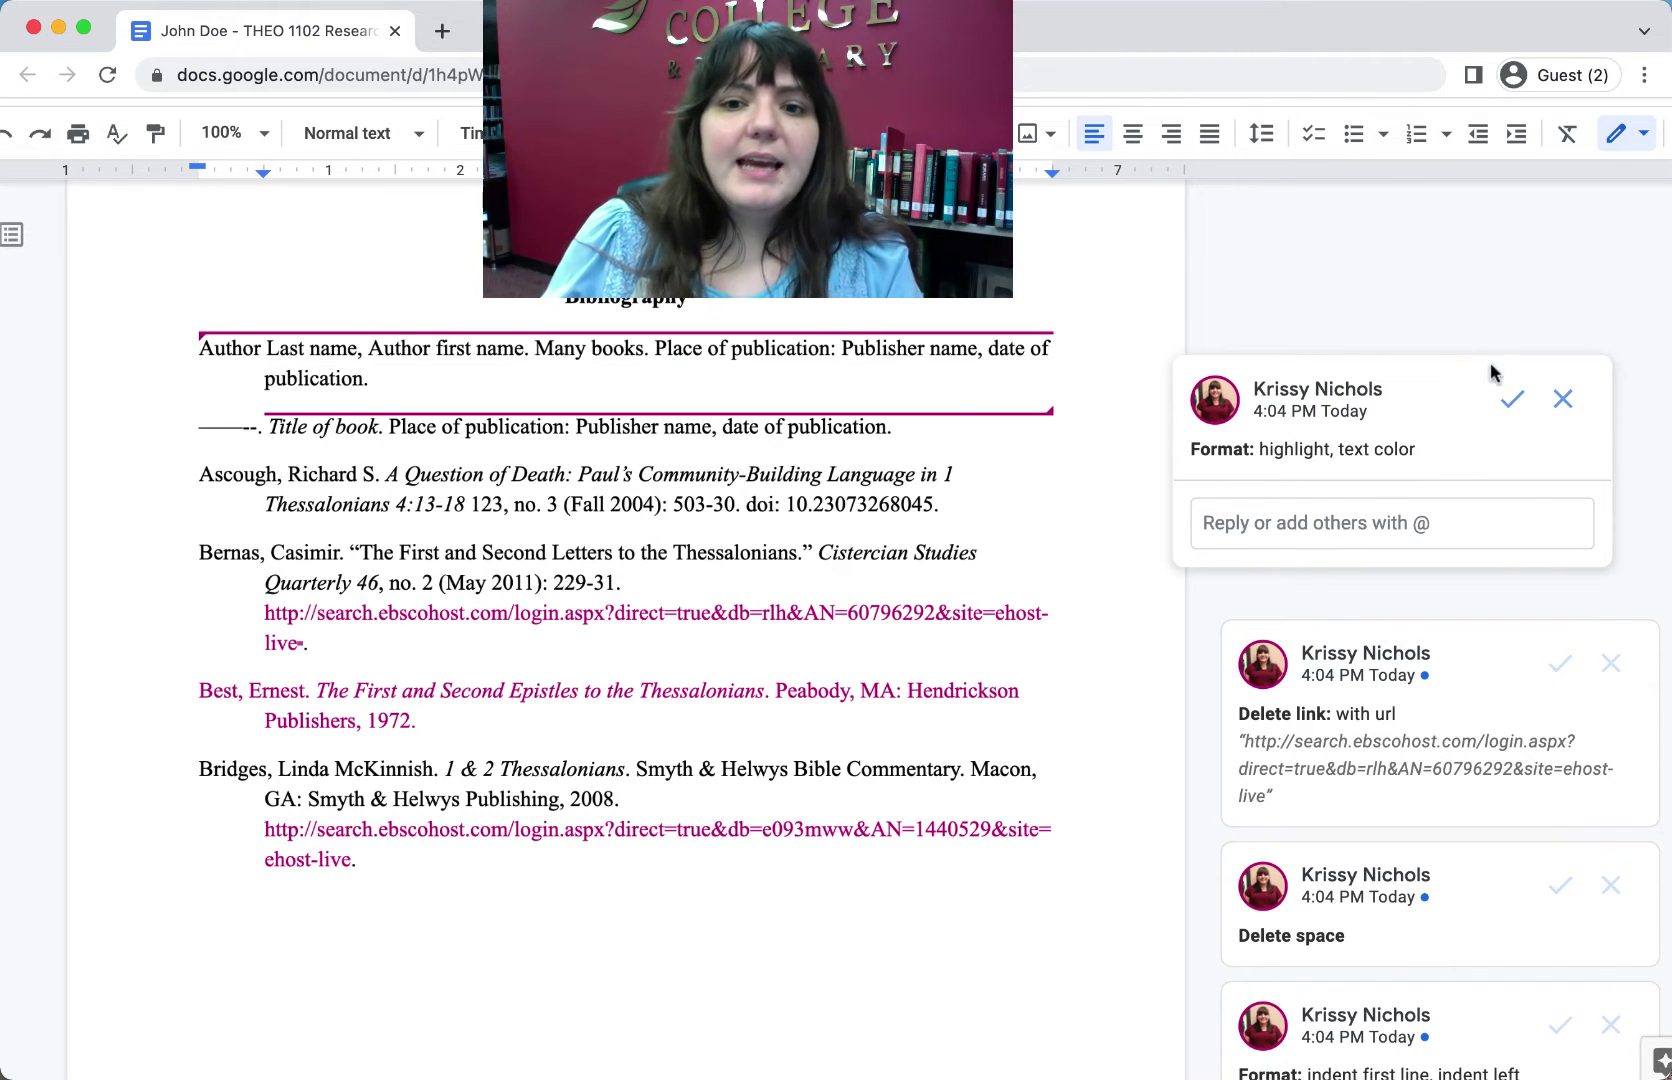
left_click(1510, 400)
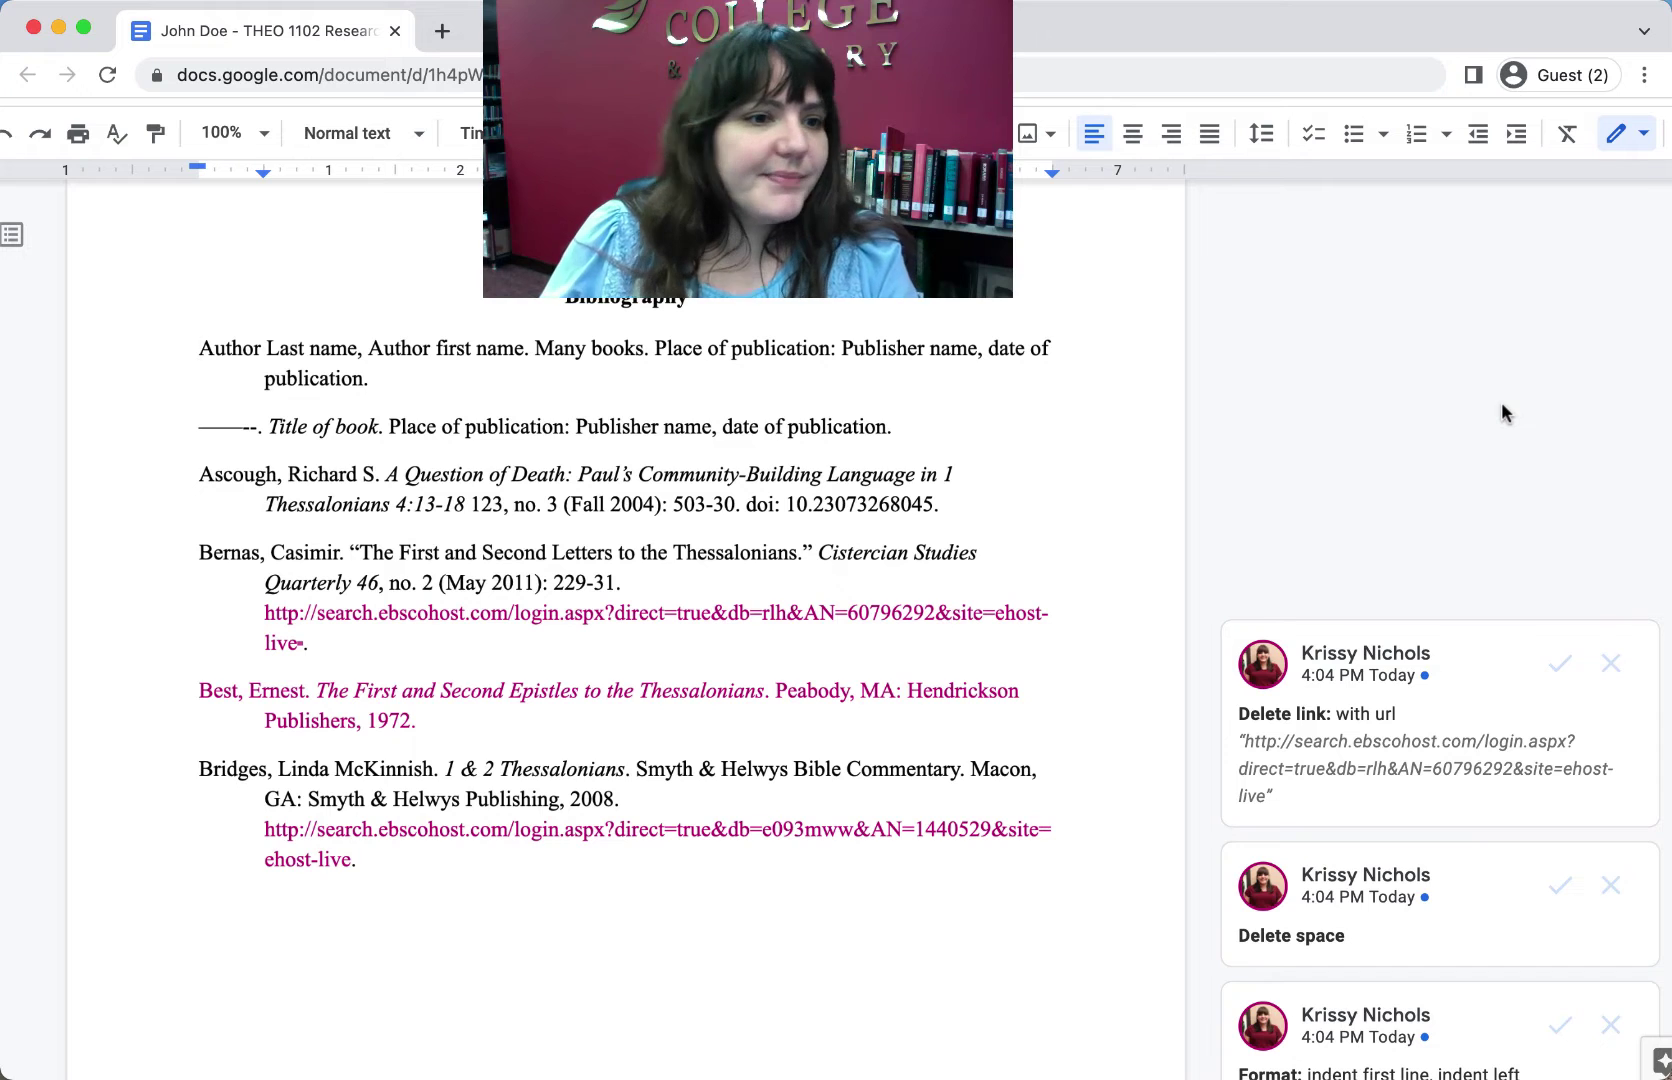
Accept the suggestion removing the hyperlink from the Bernas entry's URL.
left_click(1410, 745)
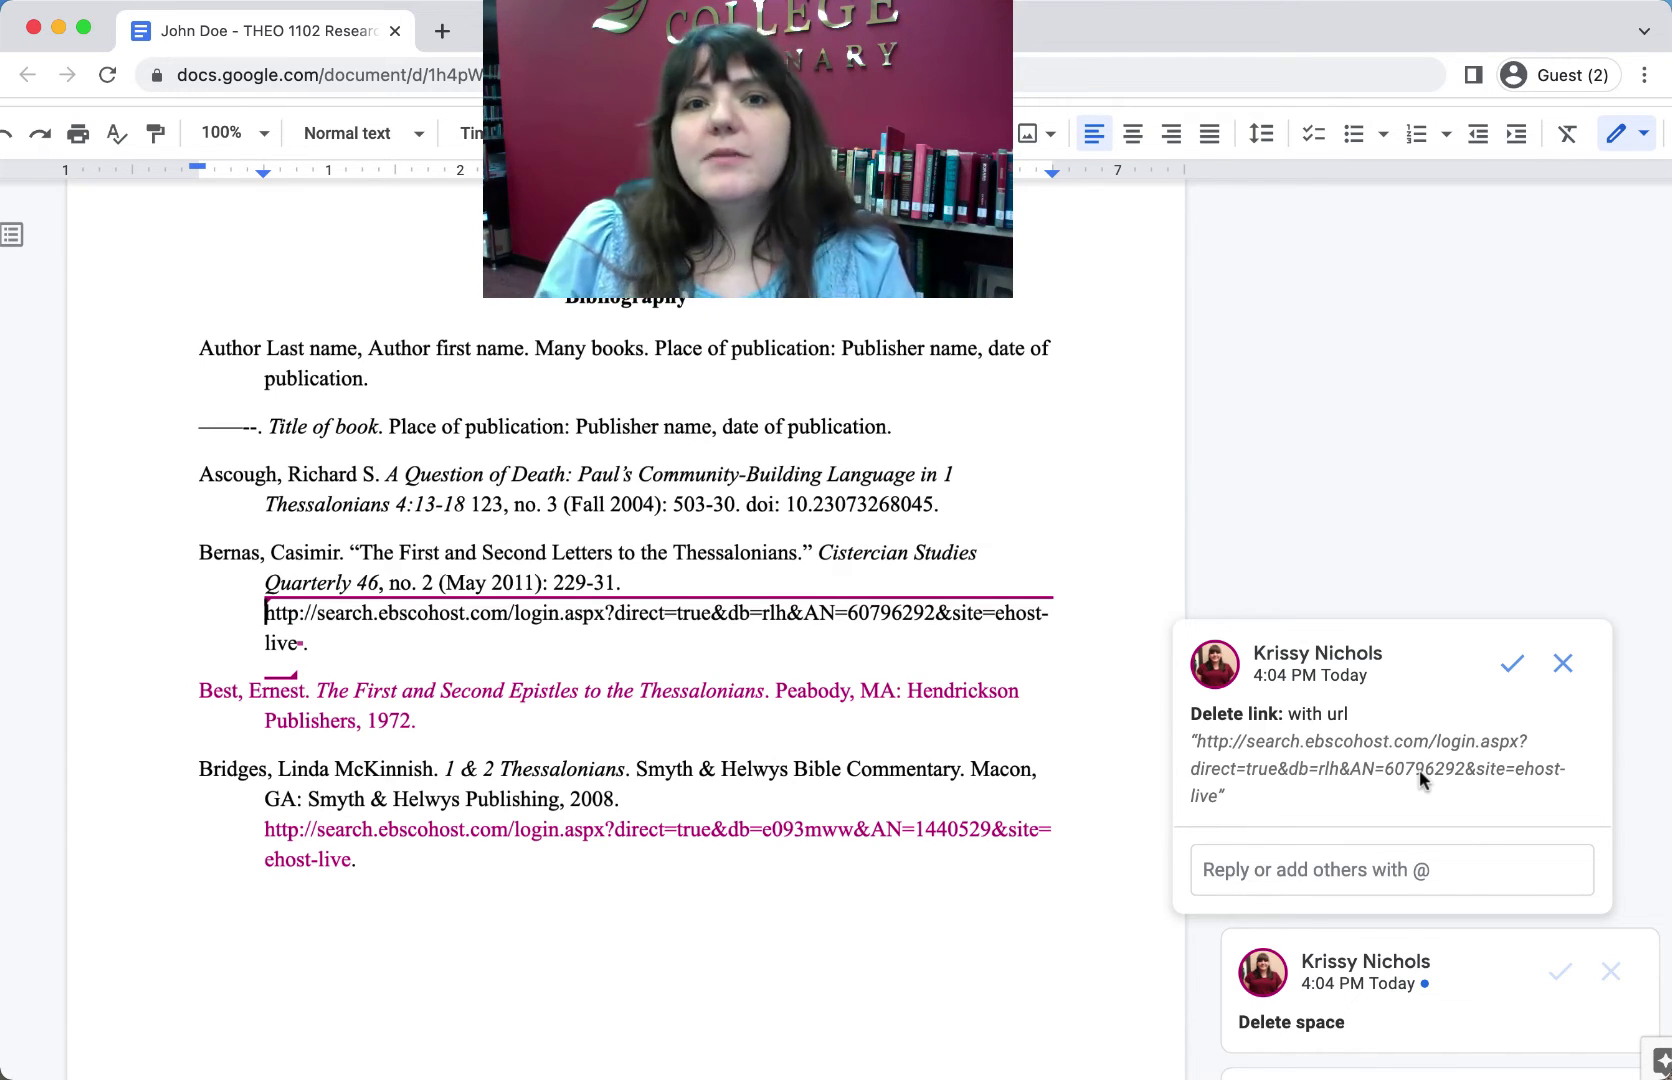
left_click(578, 654)
left_click(265, 614)
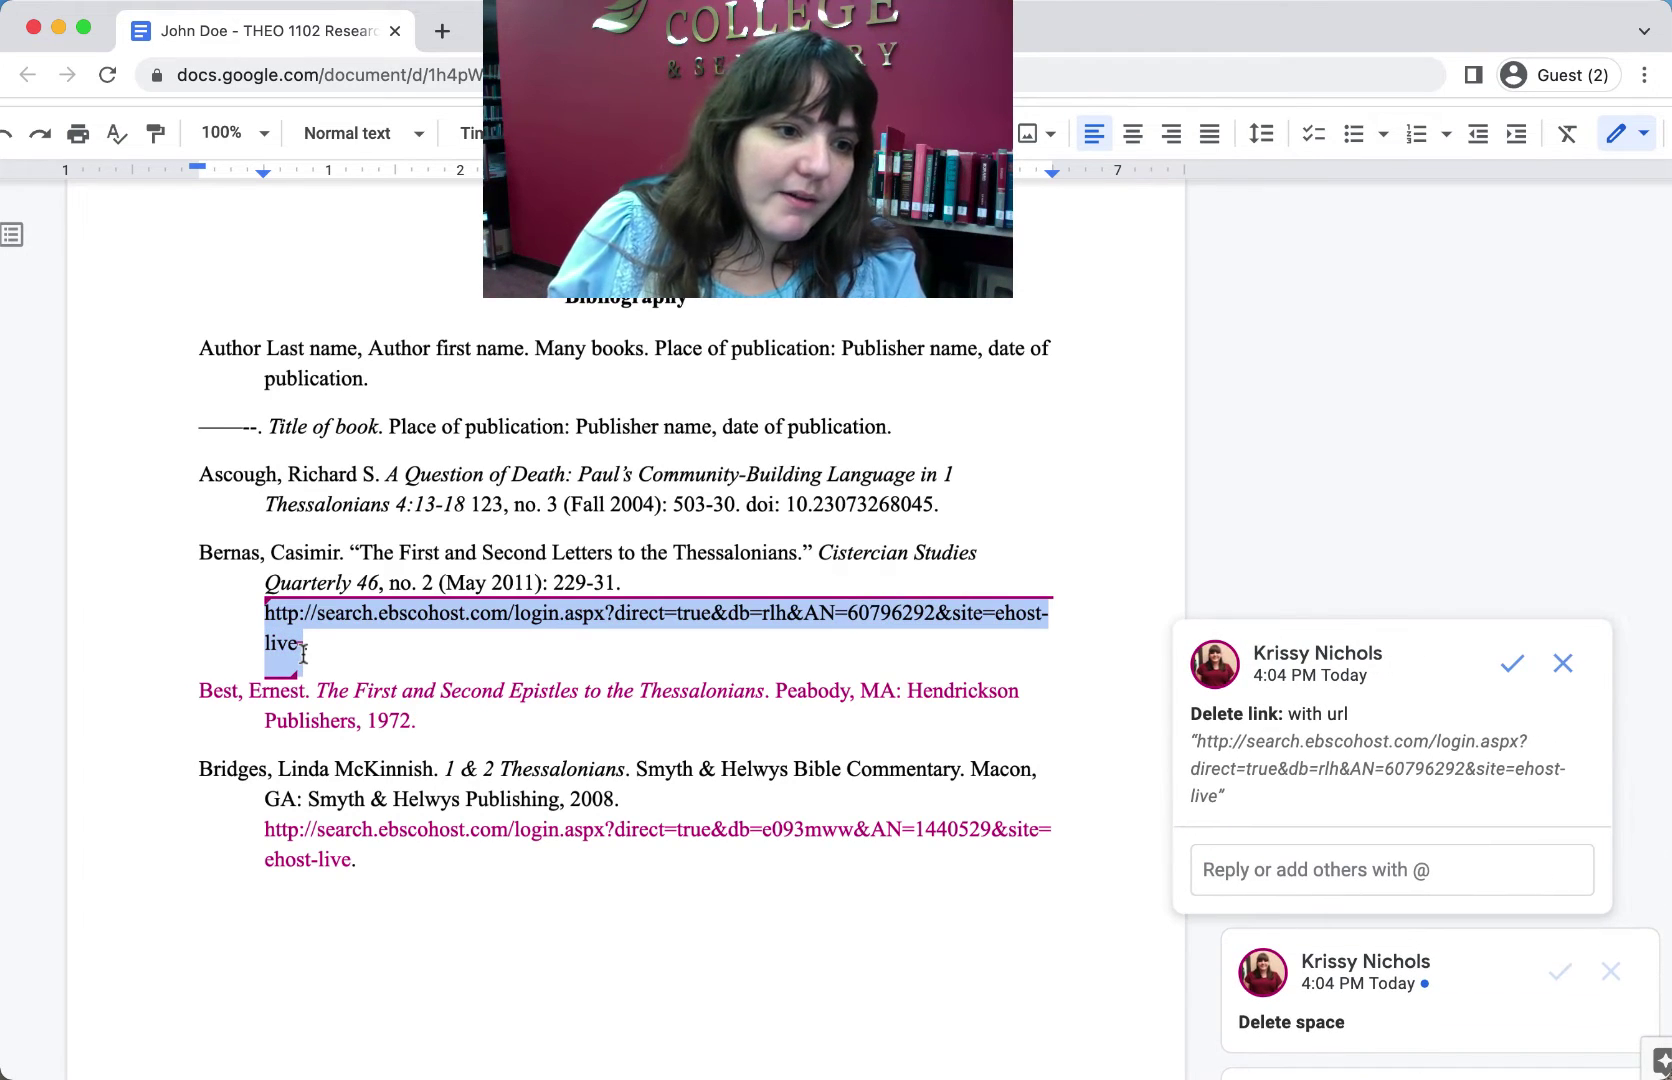
left_click(438, 553)
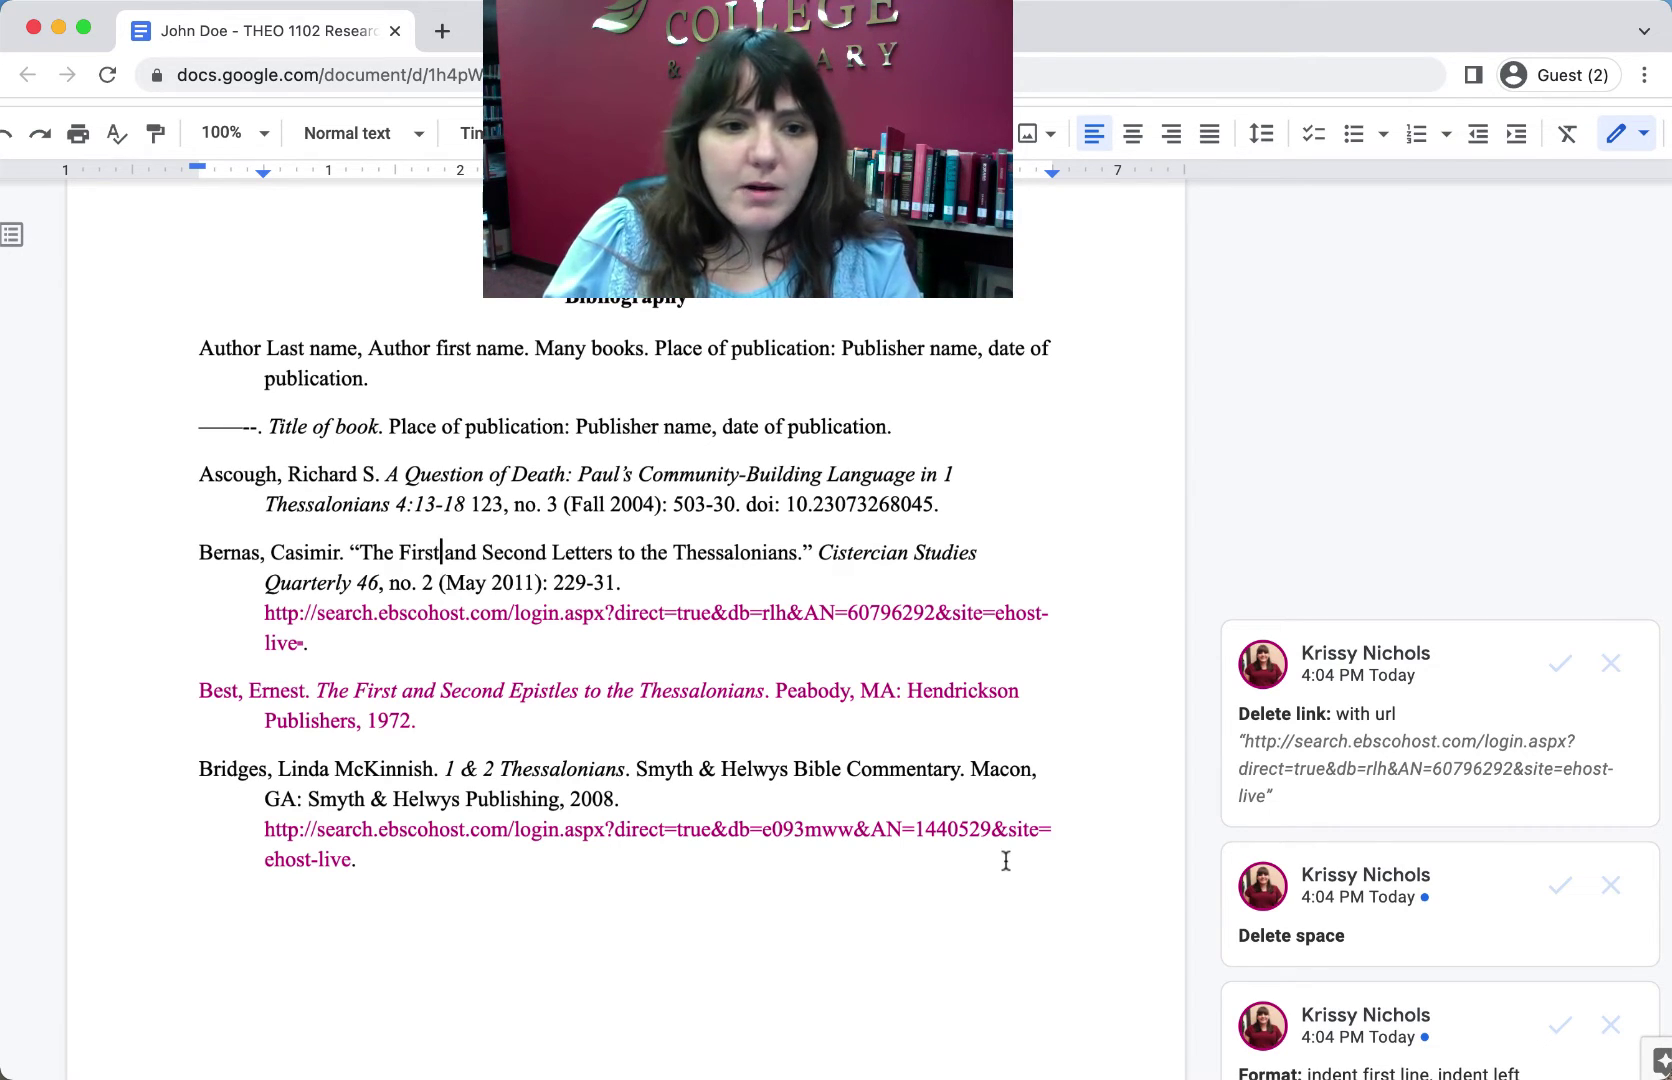
left_click(1610, 663)
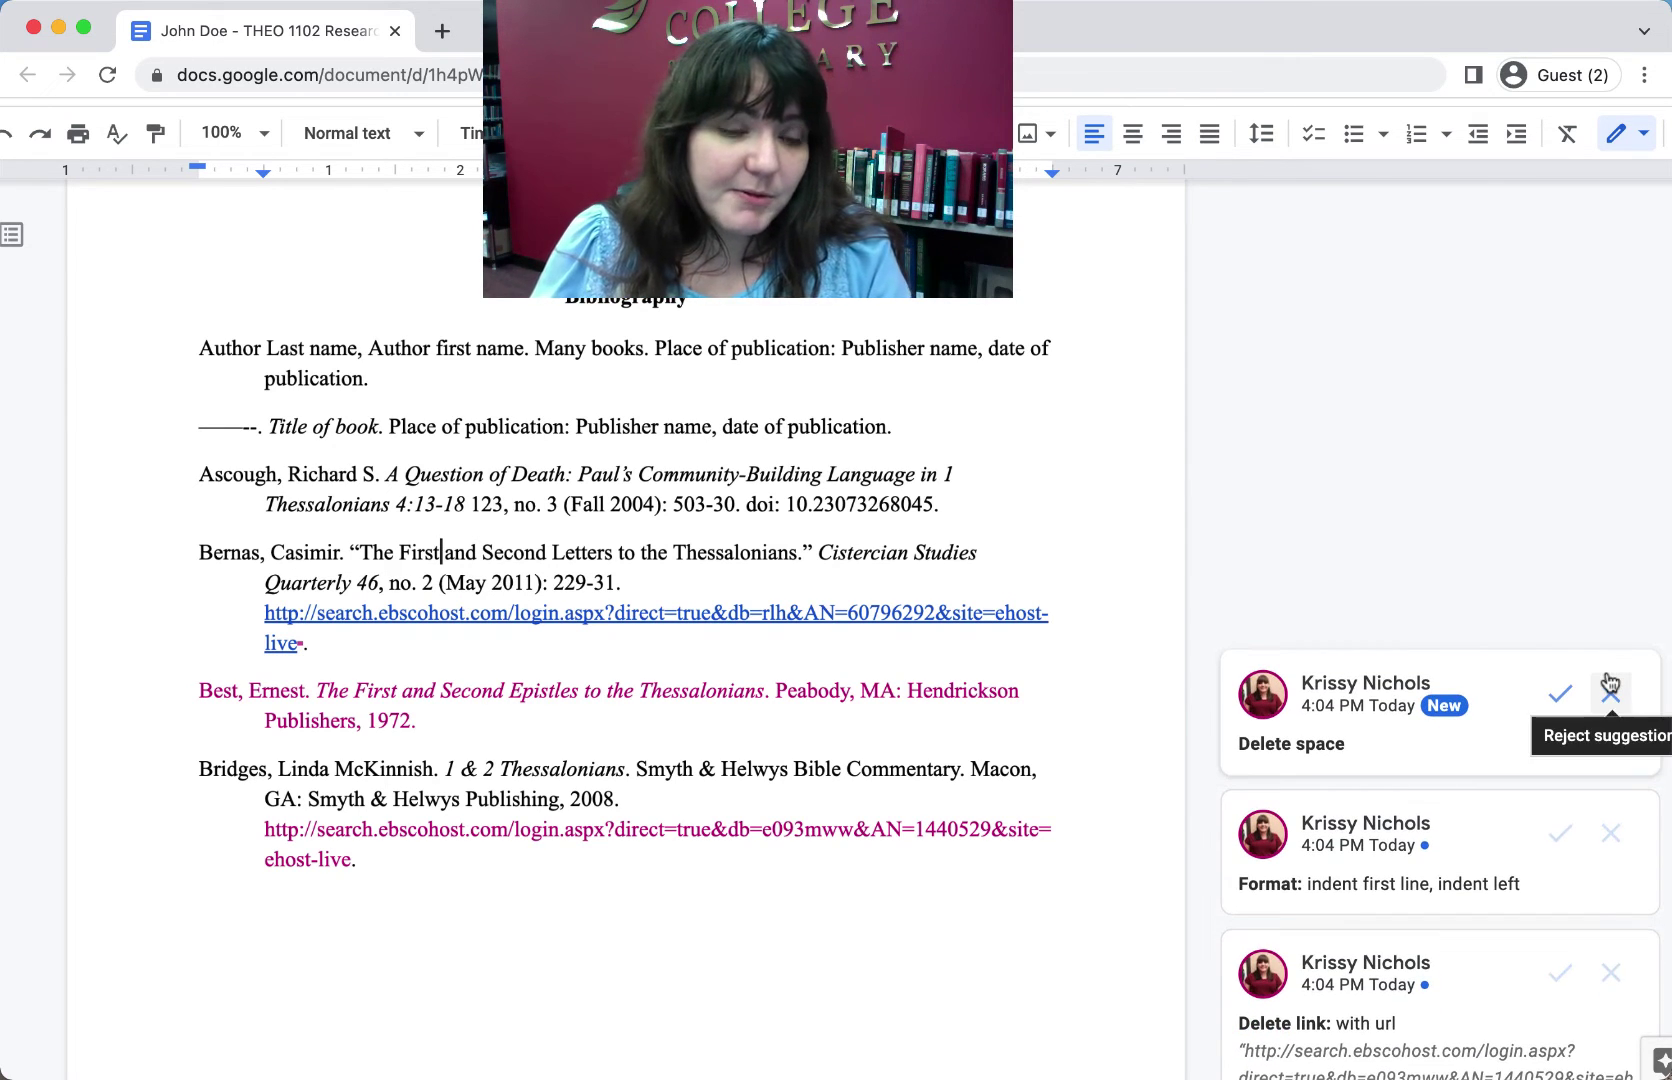
left_click(805, 612)
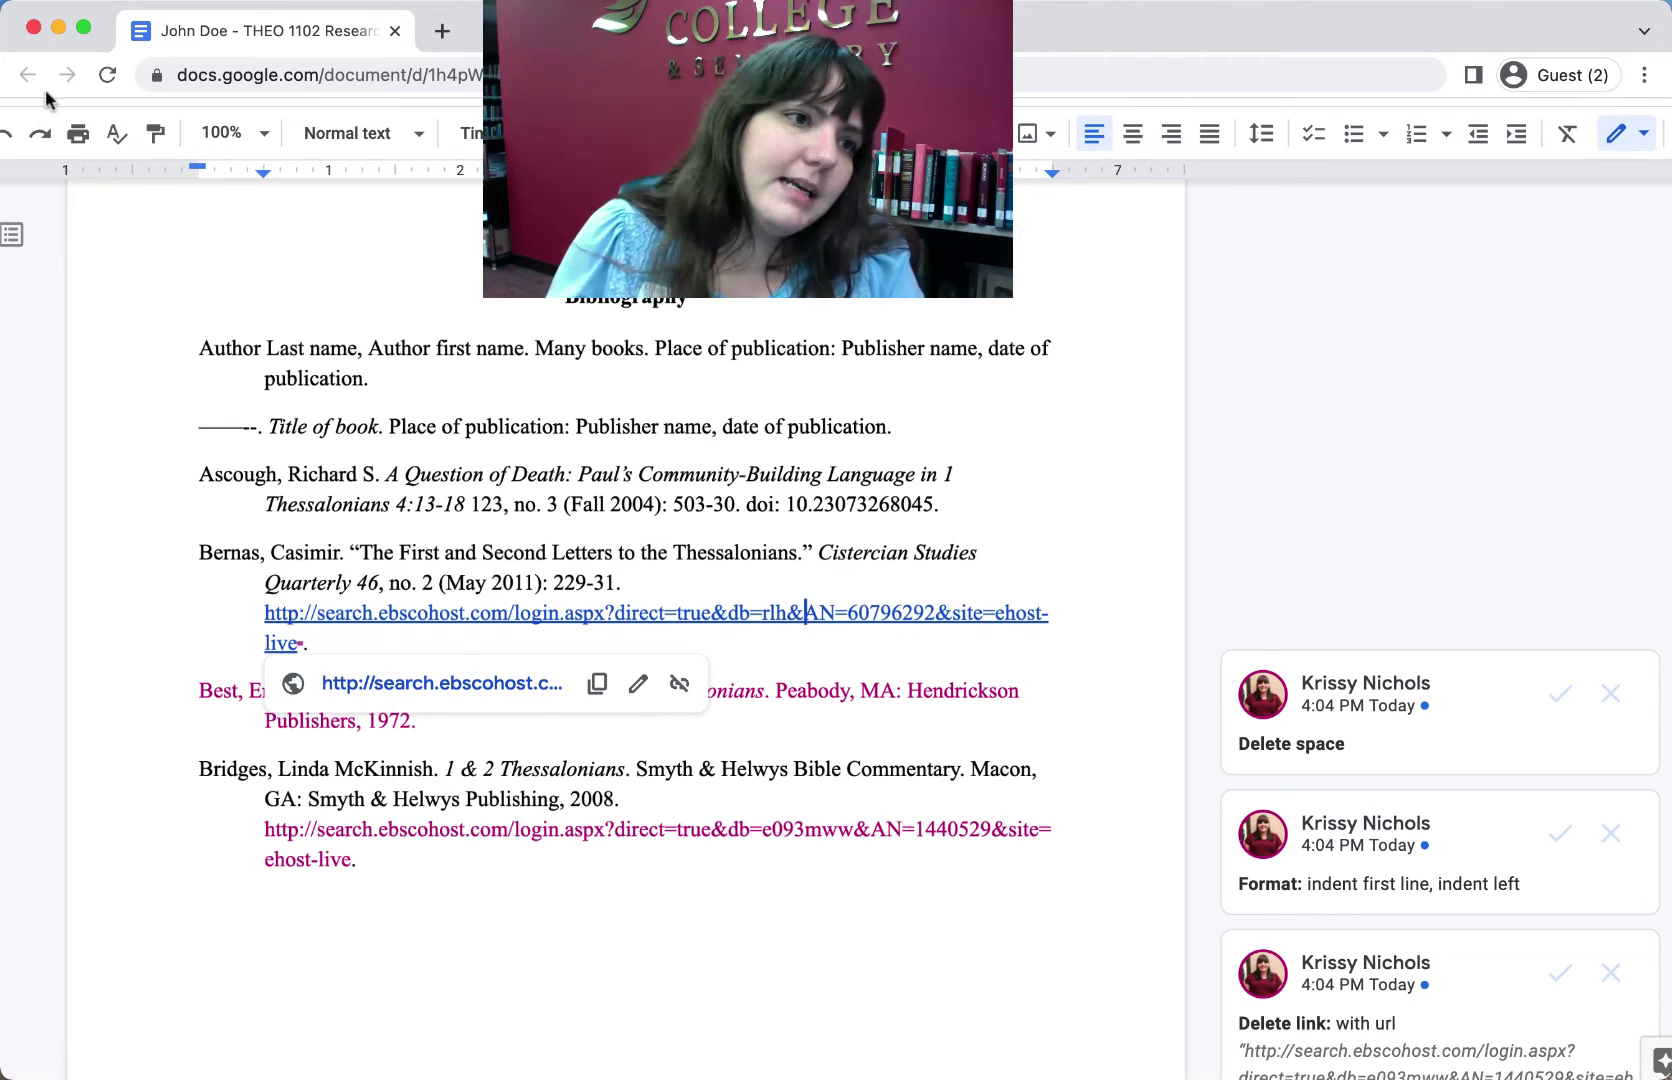
left_click(8, 134)
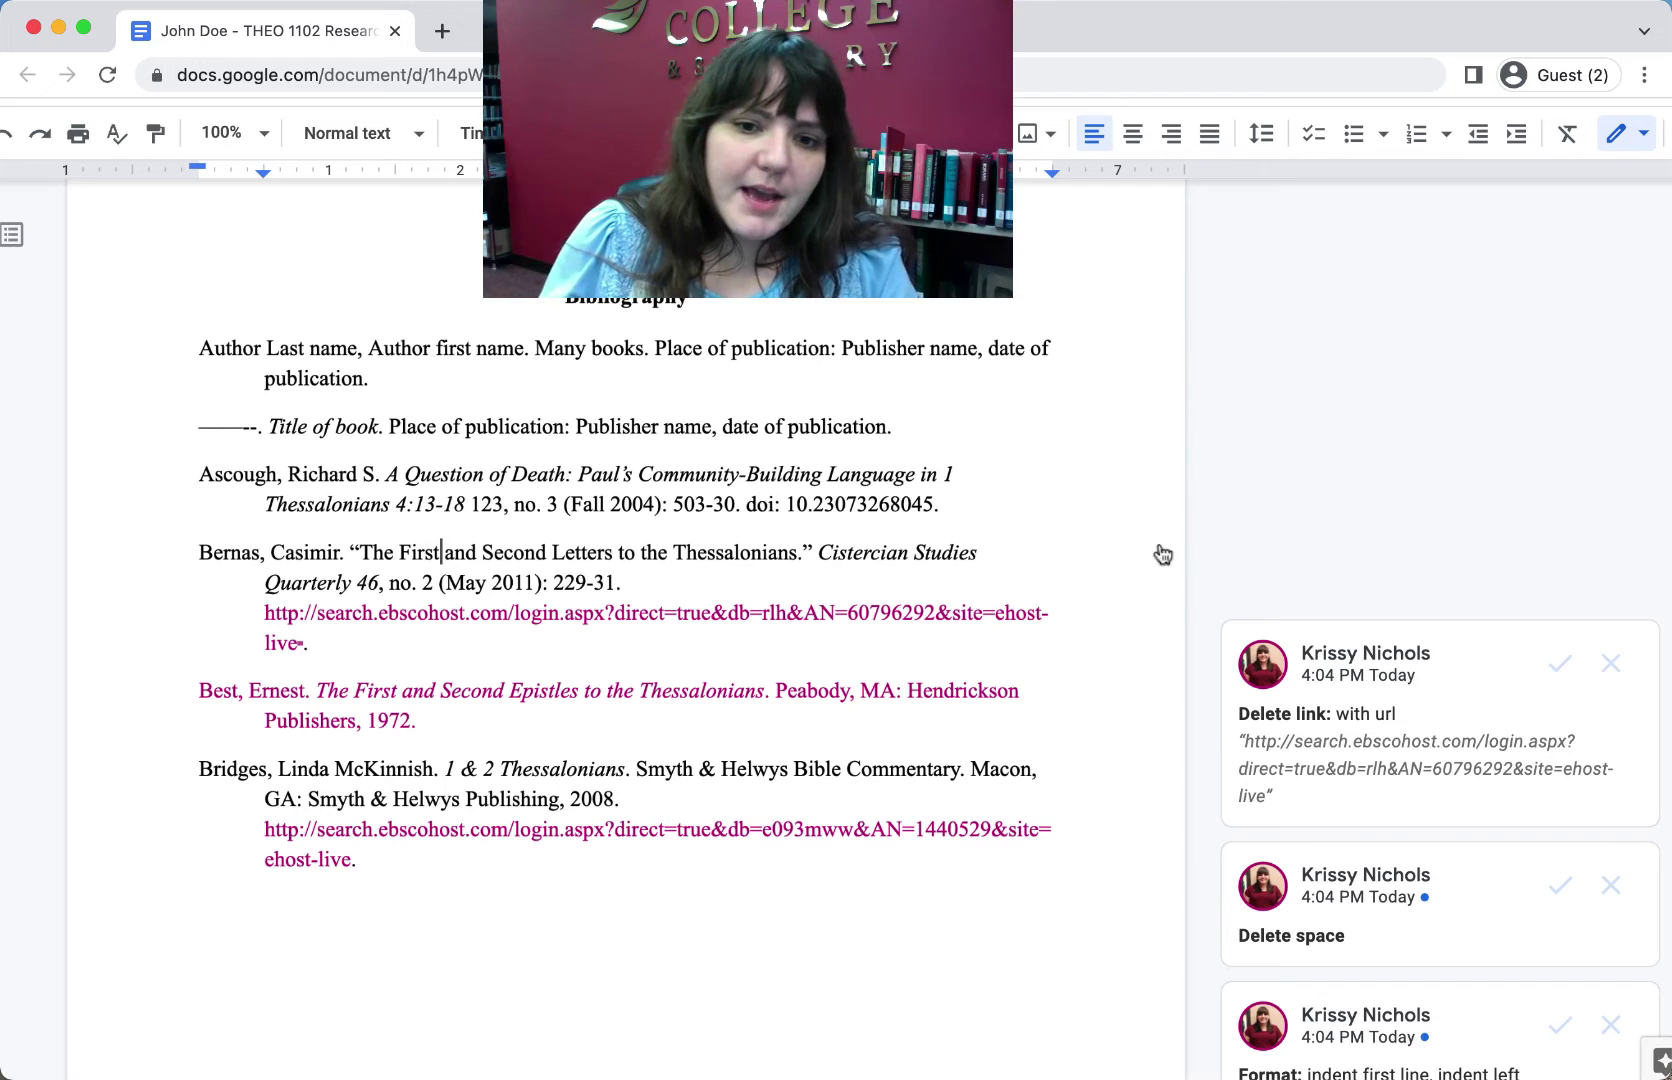
left_click(1571, 670)
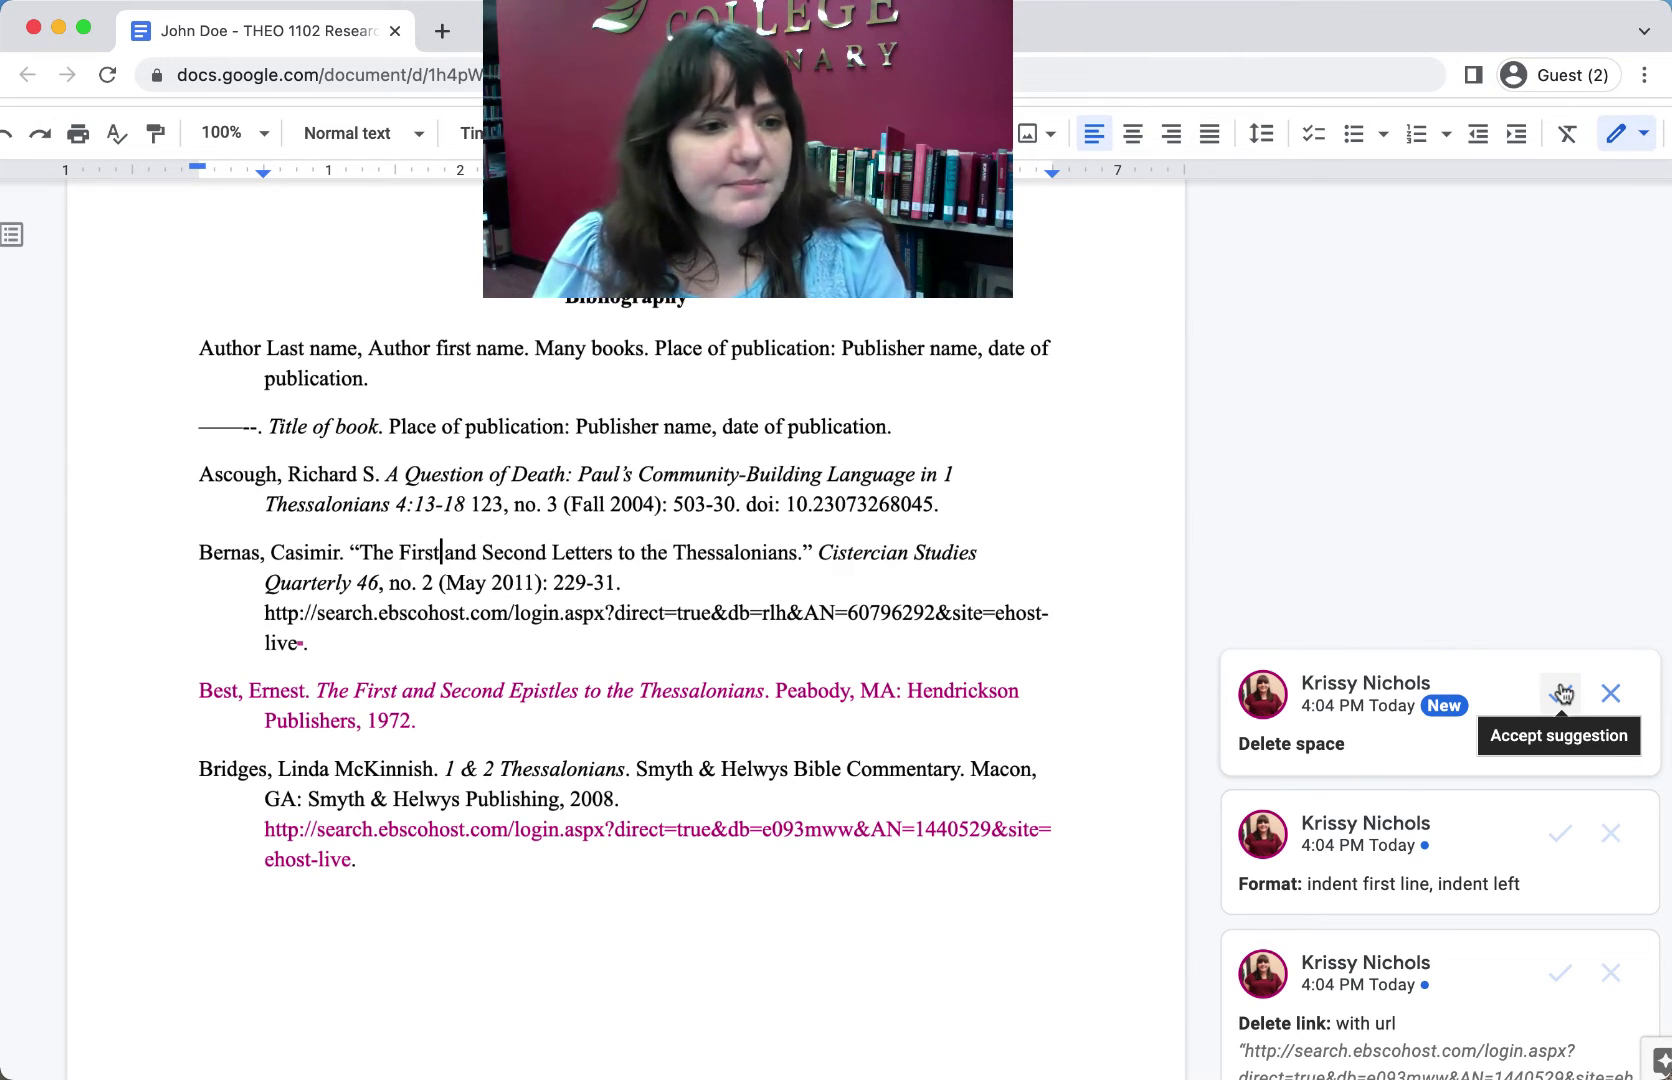
Accept deleting the stray space before the final period of the Bernas URL.
left_click(1607, 686)
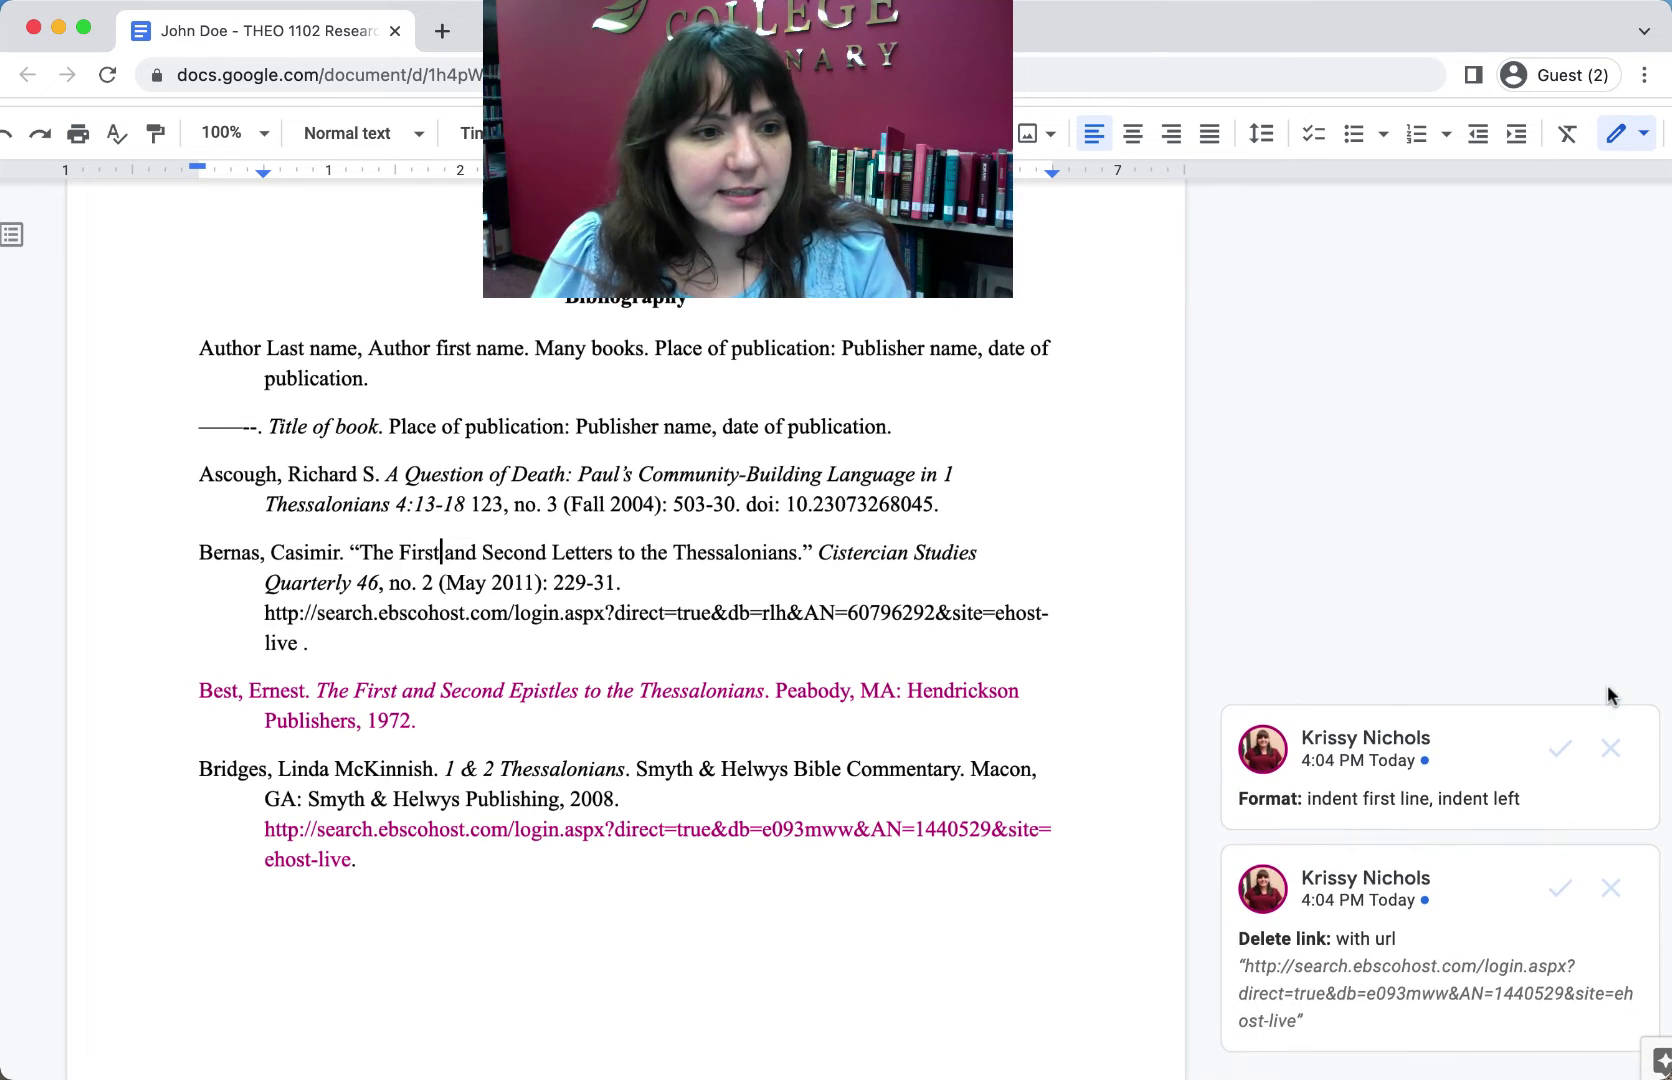
scroll(705, 693, "left", 1)
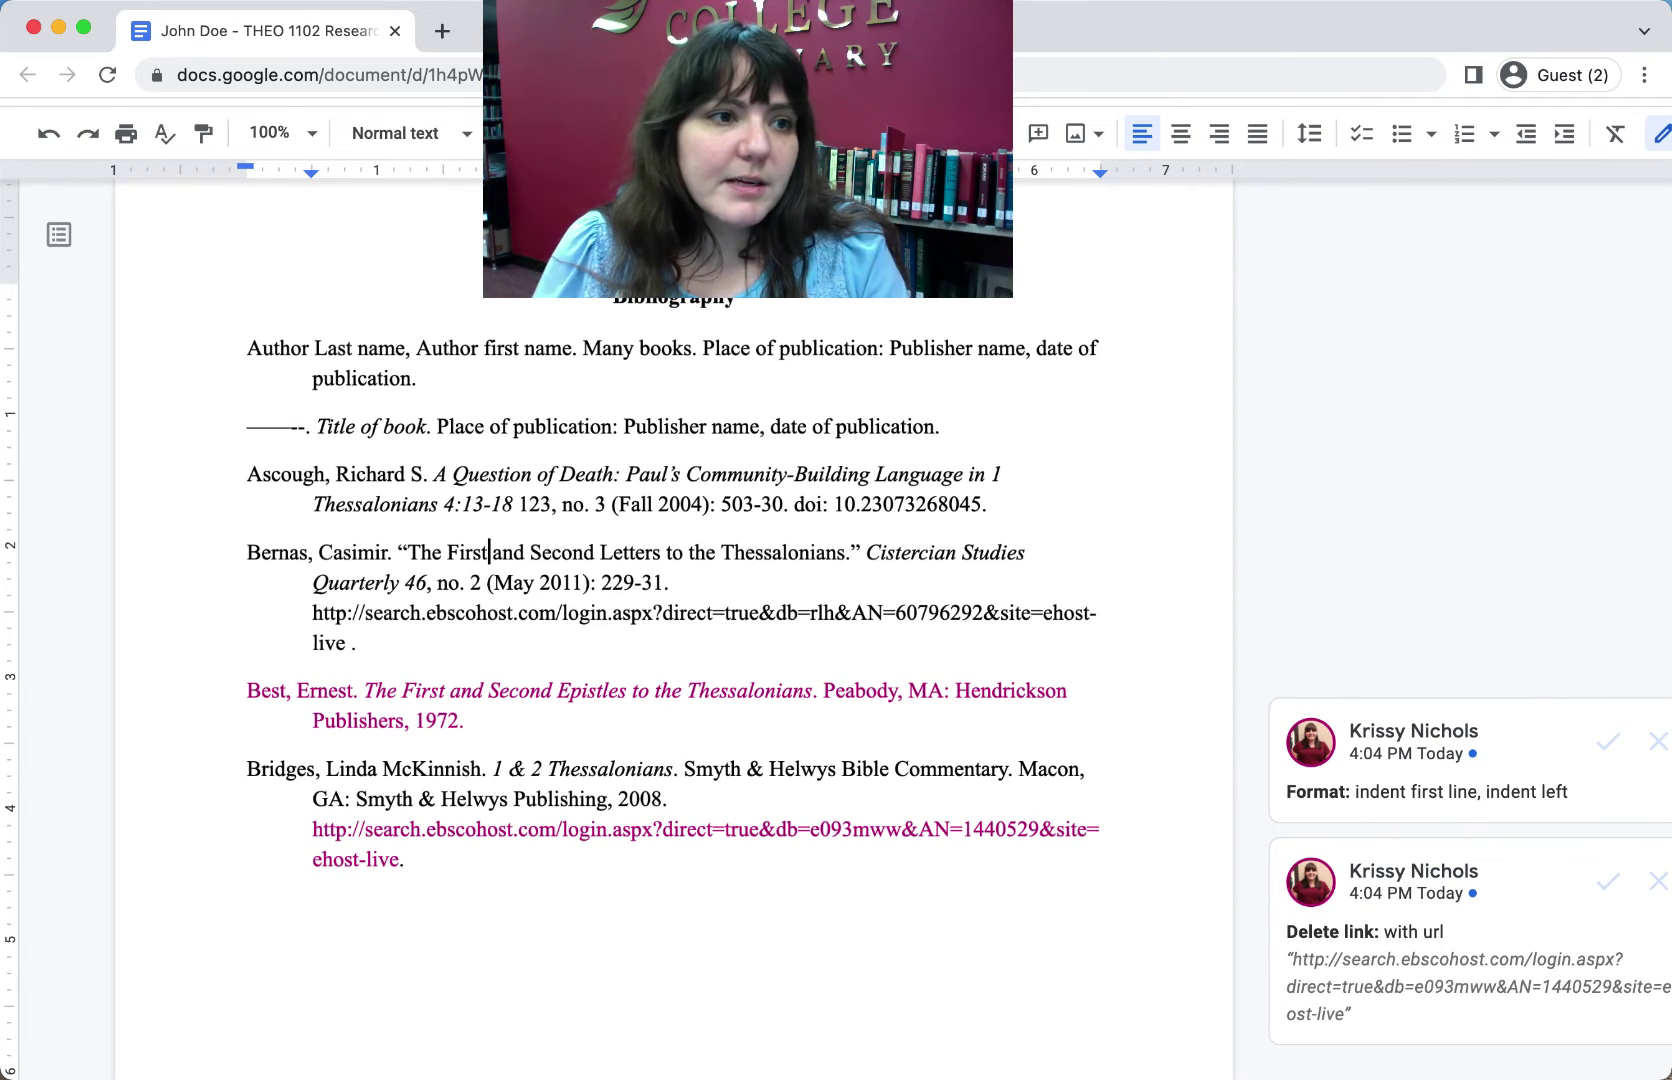
left_click(47, 127)
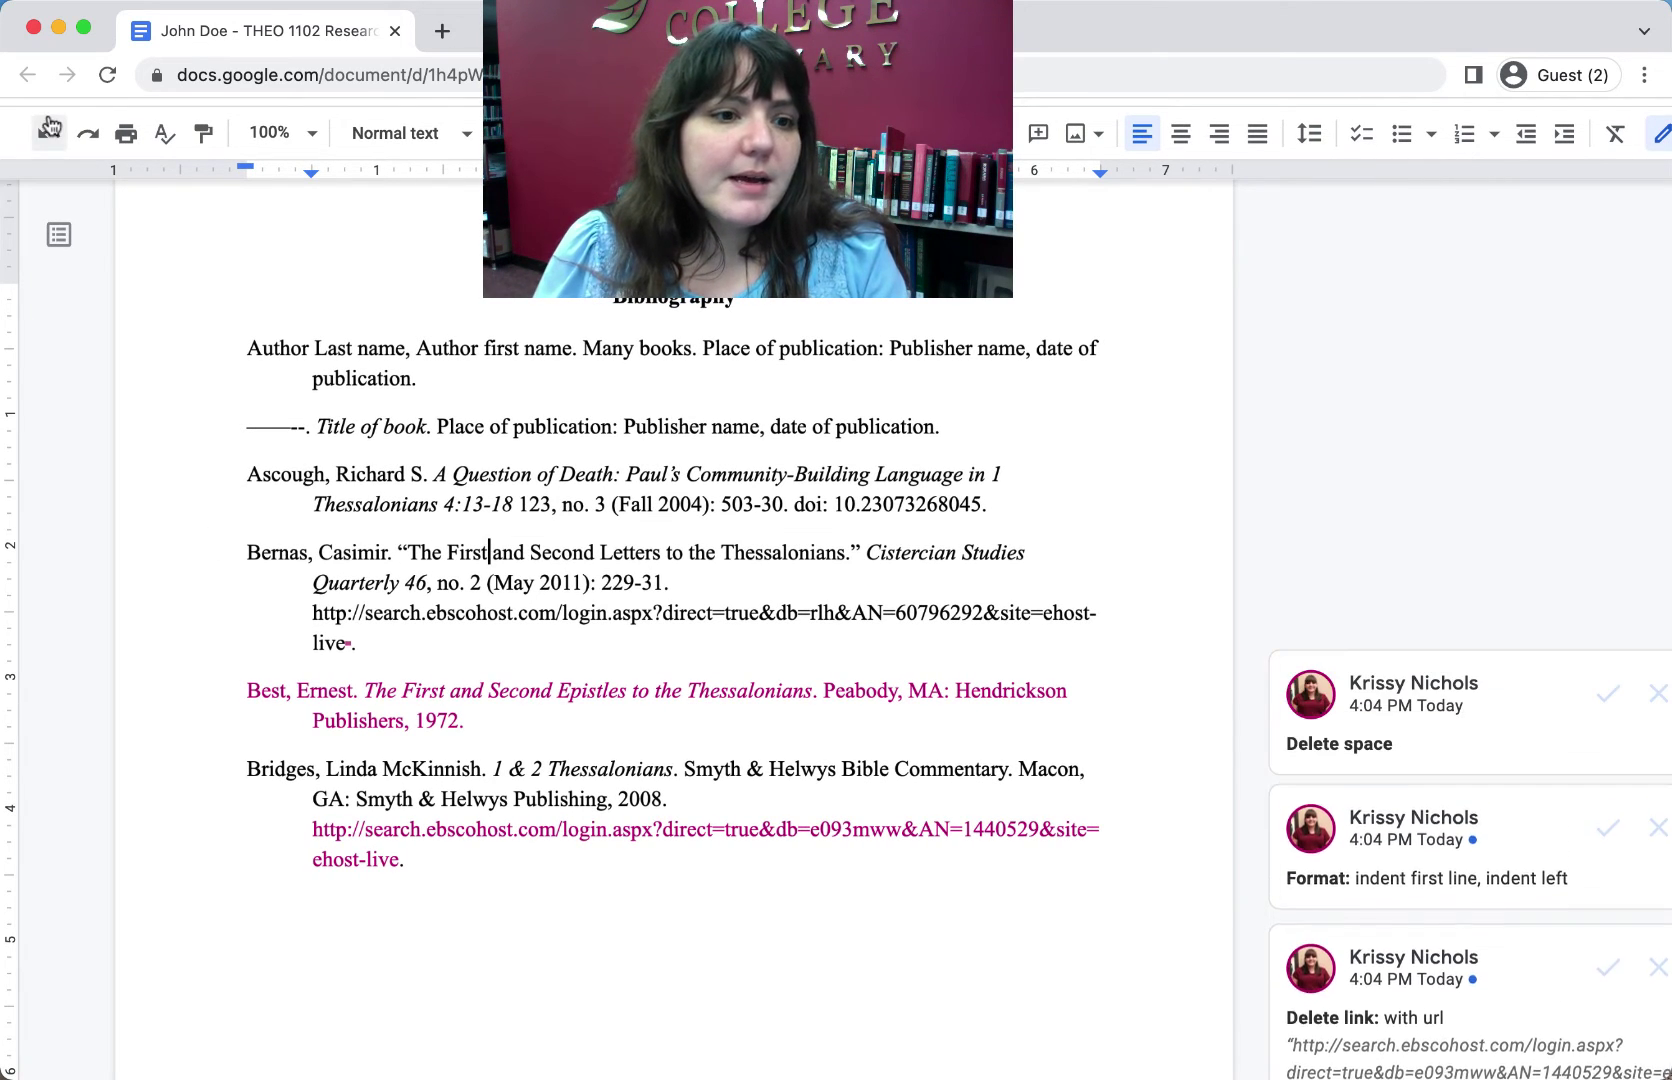
left_click(1608, 691)
left_click(1474, 793)
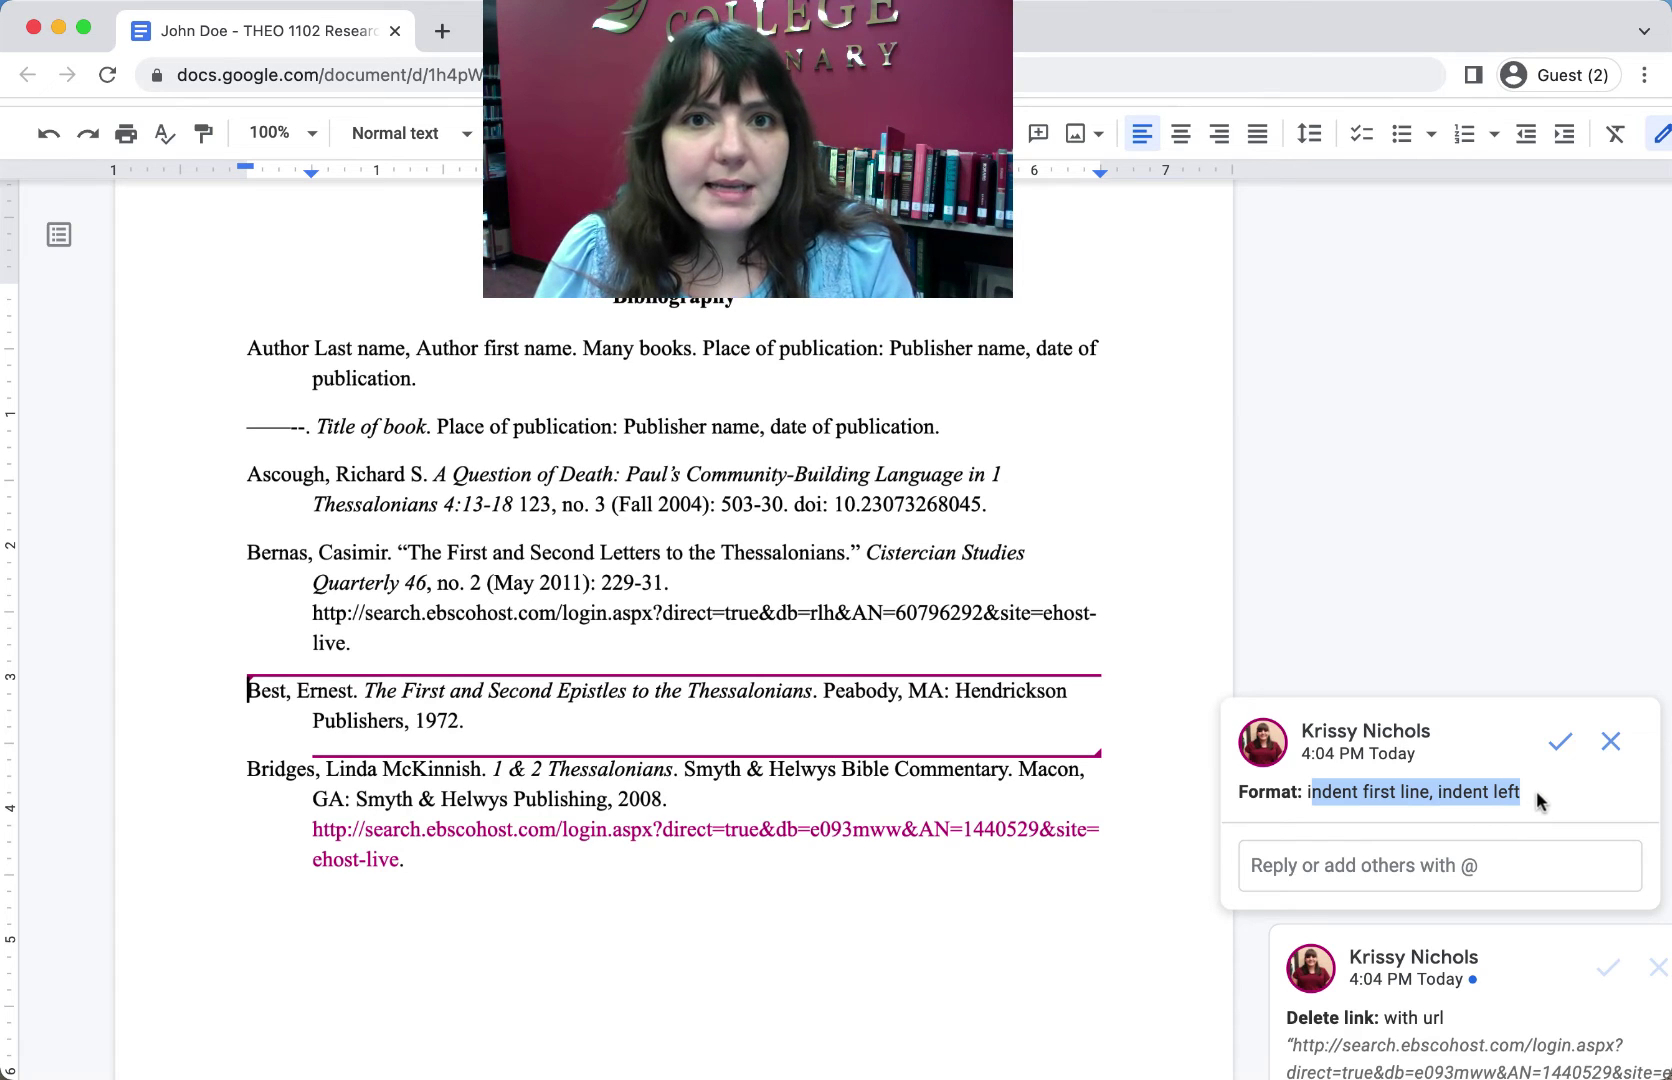
Accept the Best entry's indentation change and the Bridges URL link removal.
left_click(1560, 745)
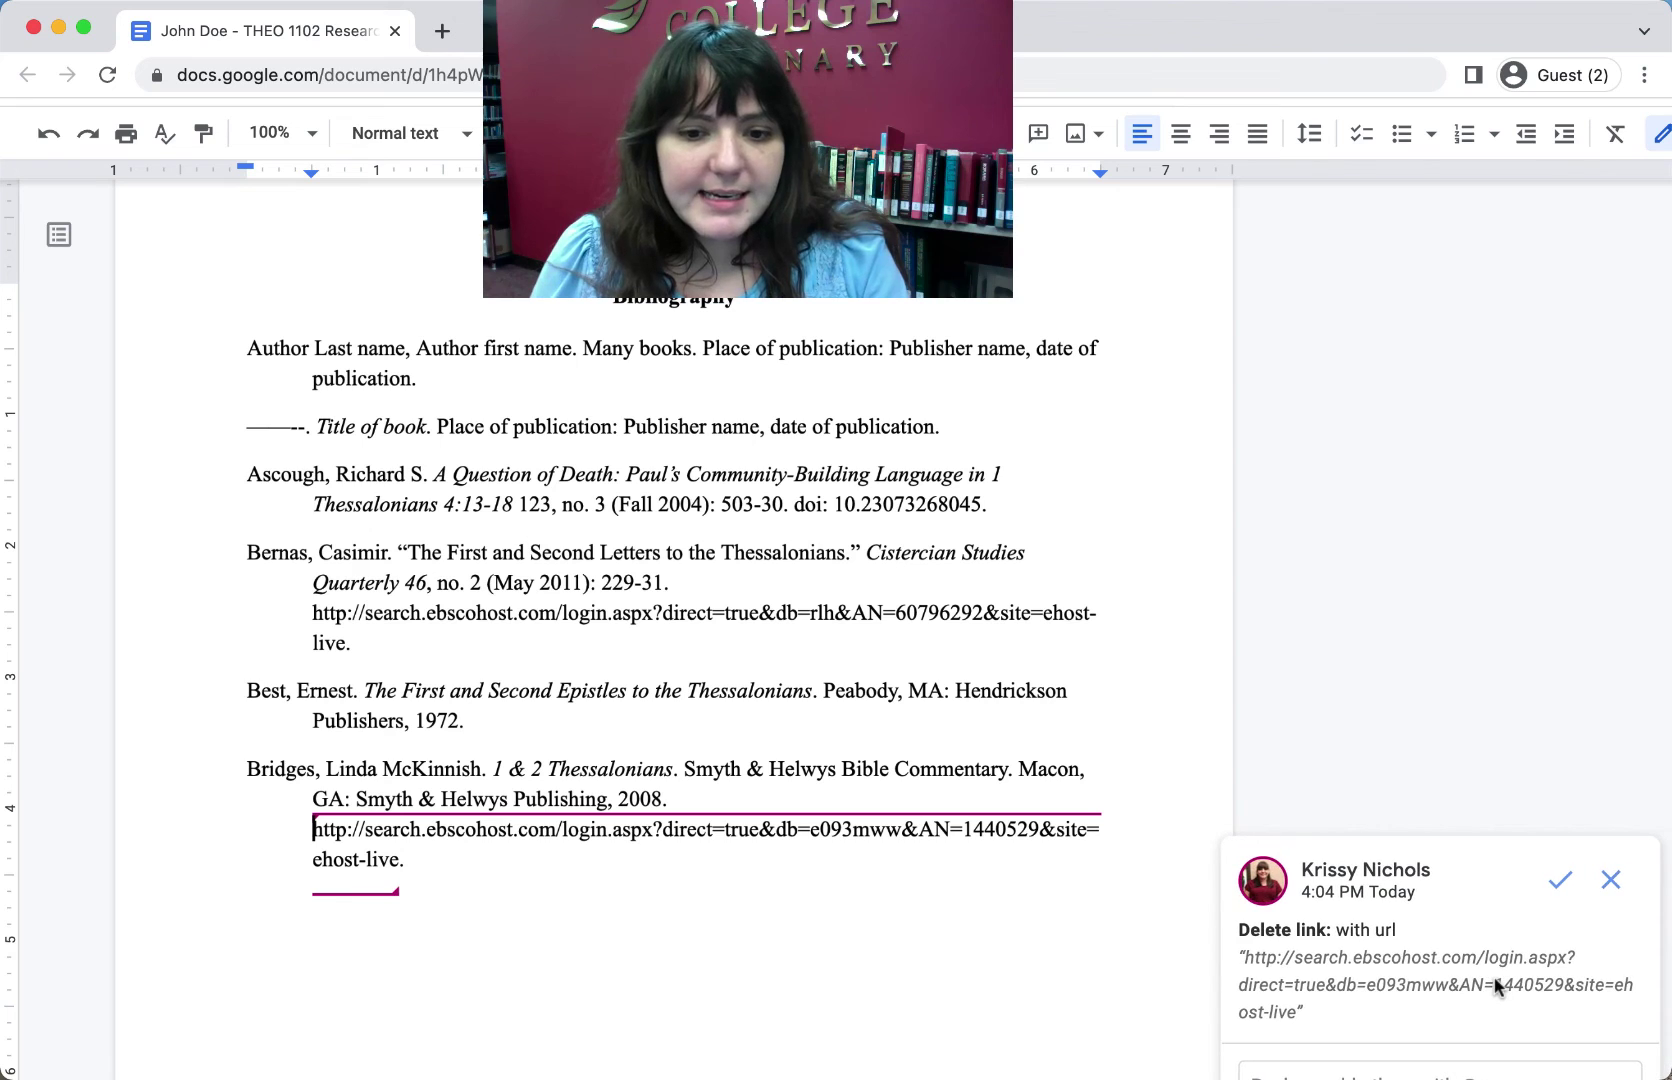
left_click(1562, 881)
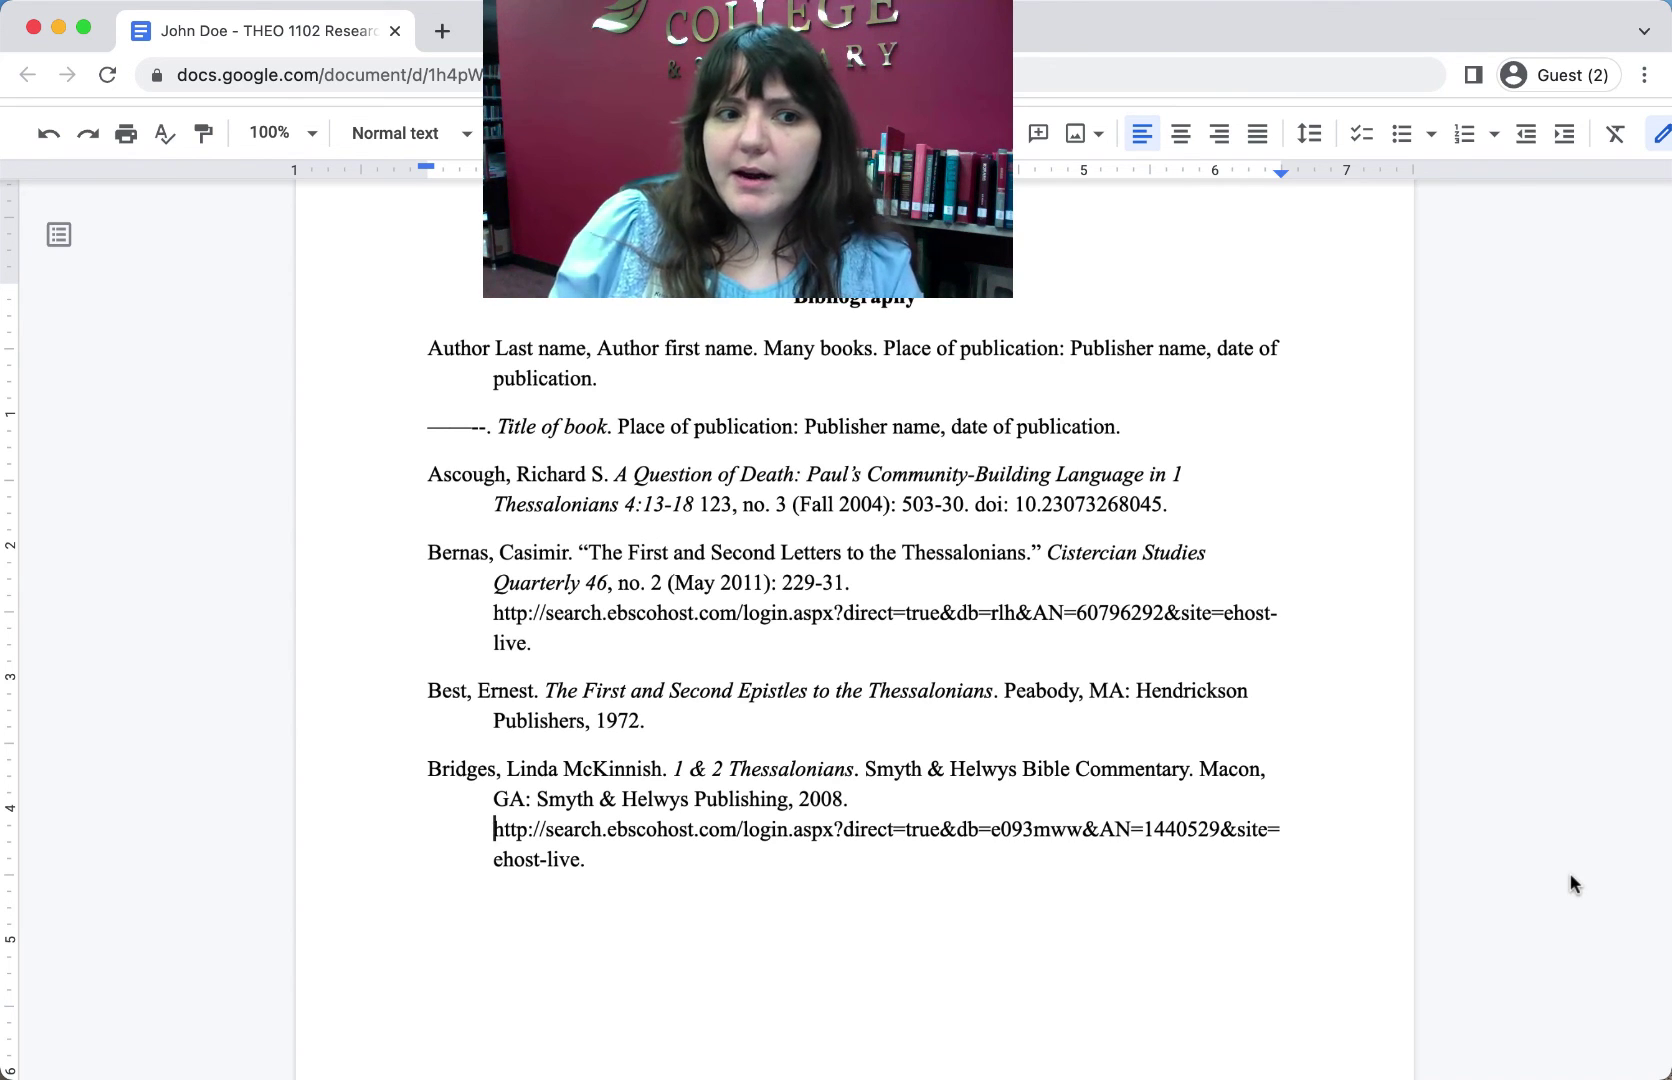
scroll(889, 1024, "up", 20)
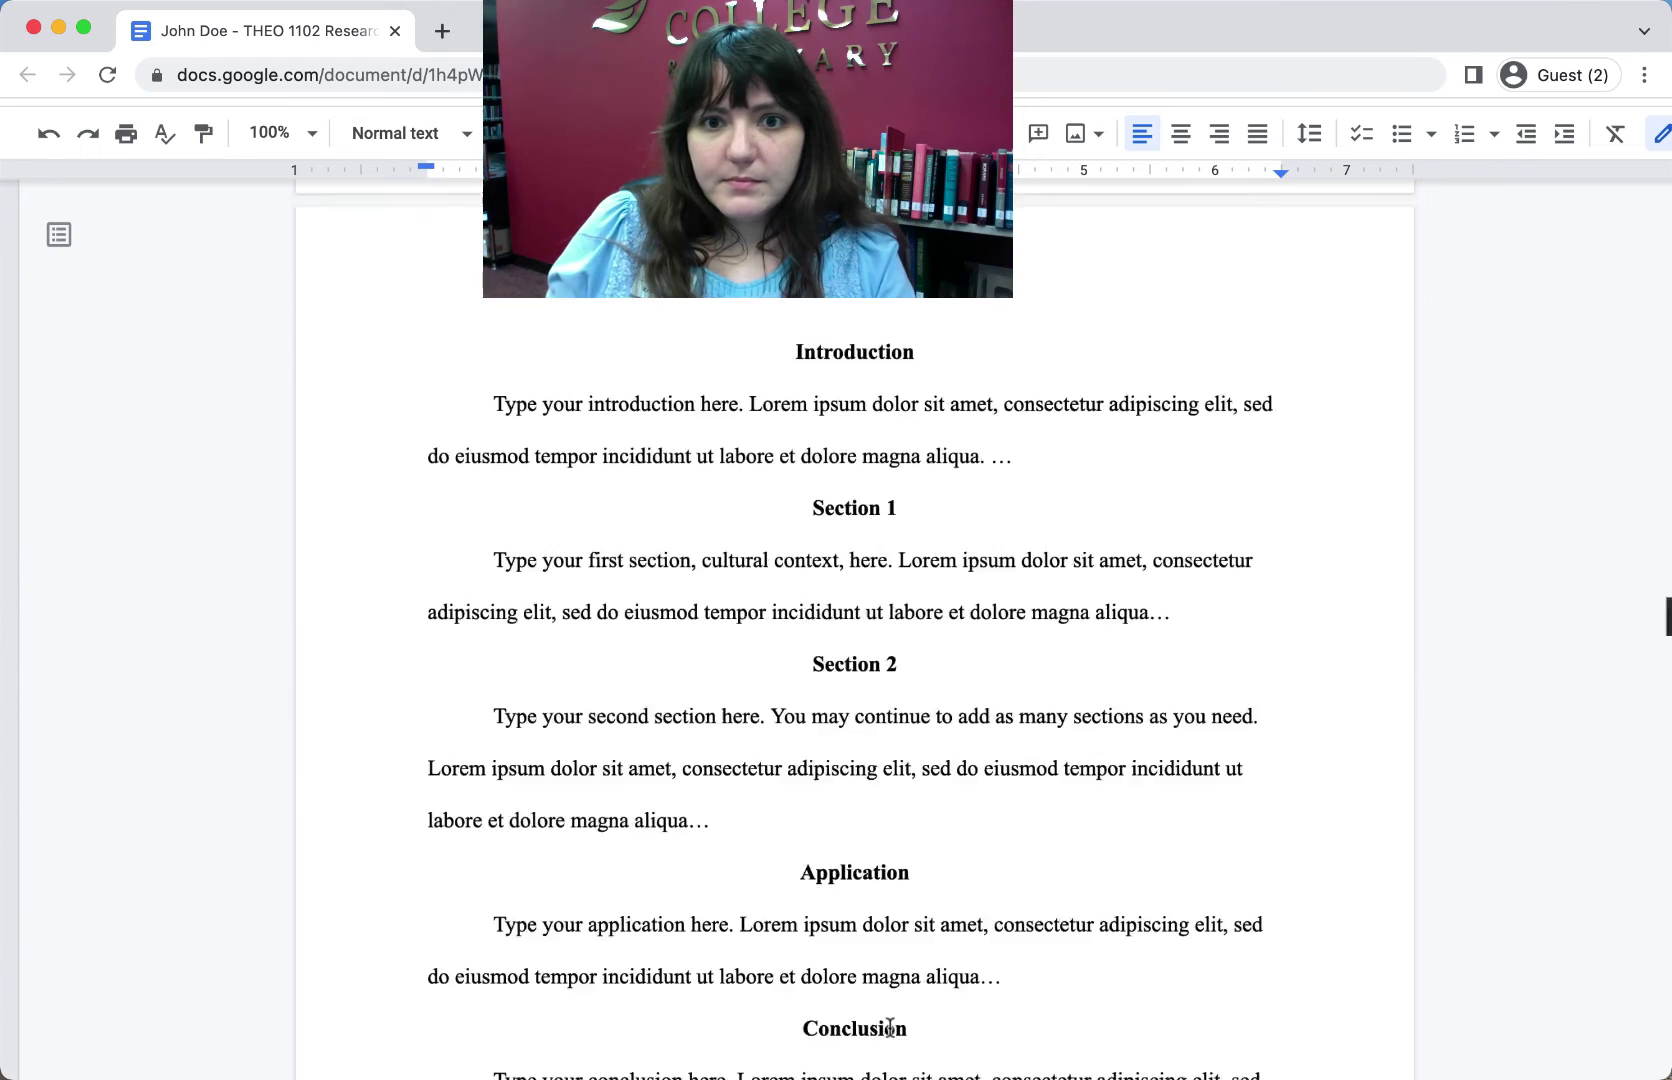
scroll(889, 1025, "up", 5)
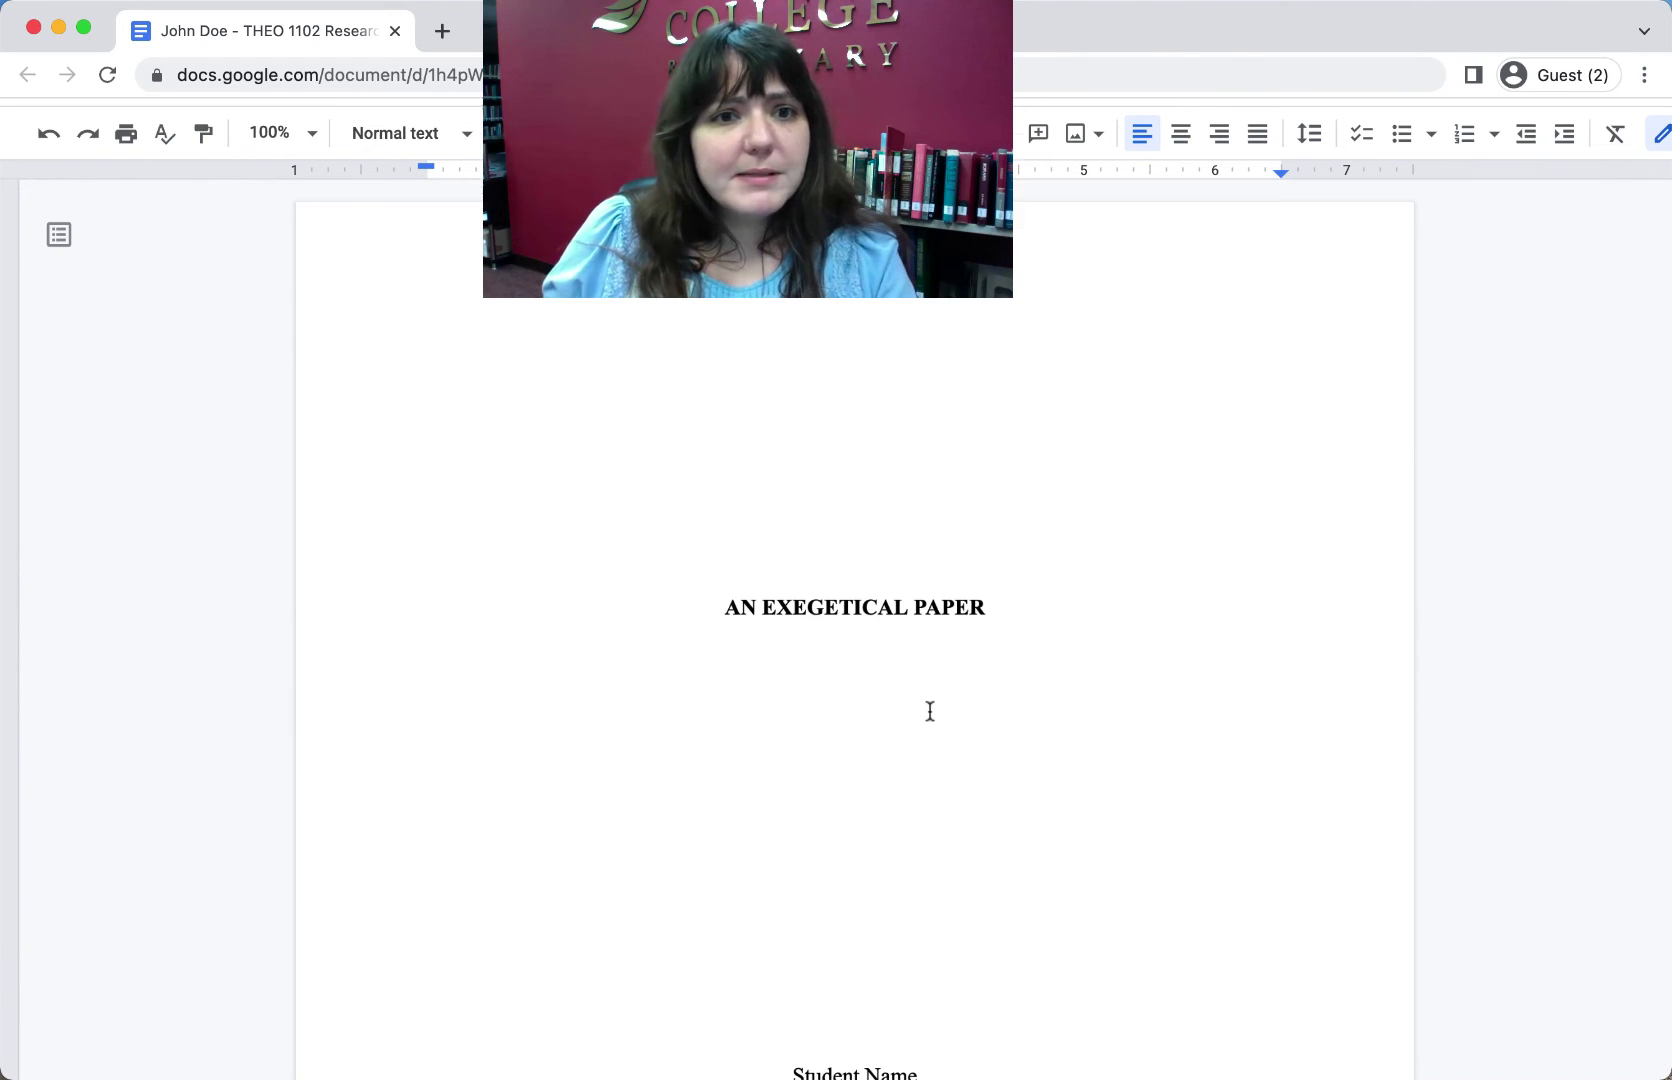